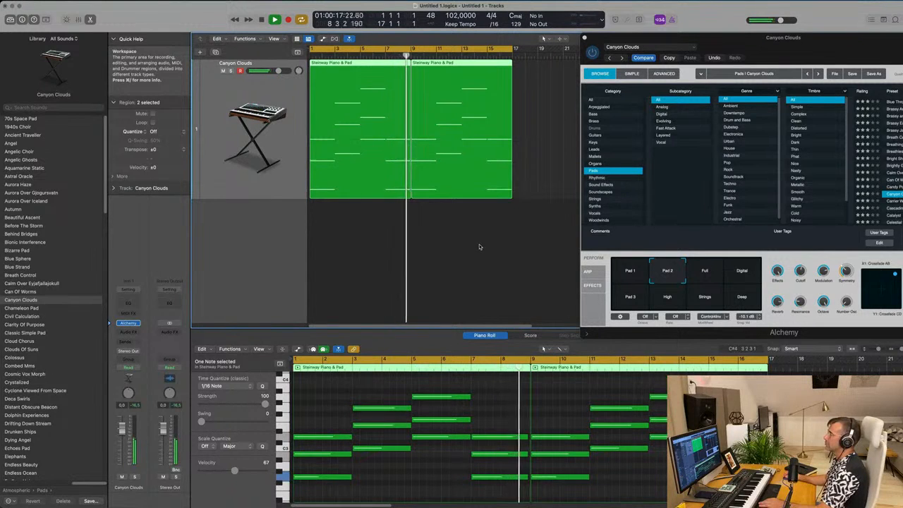
- Stop playback and slightly reduce the height of the Canyon Clouds track
key(space)
click(474, 249)
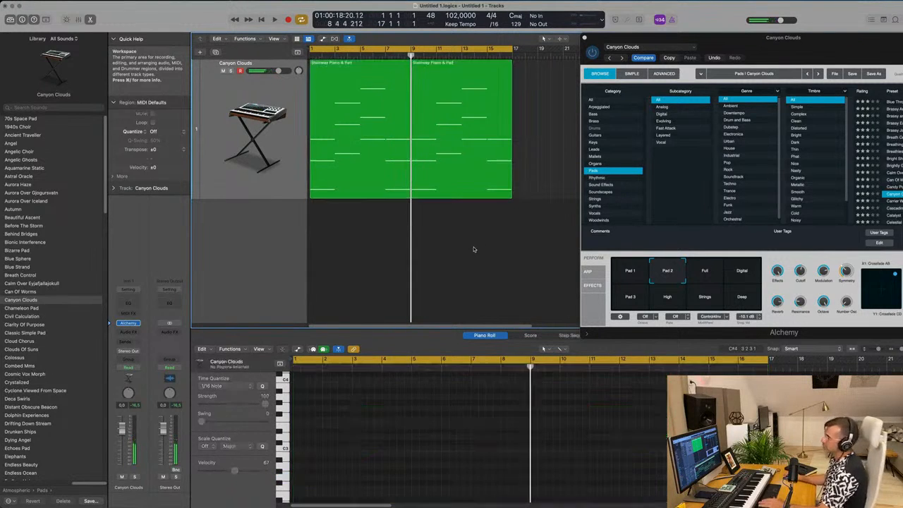
click(258, 183)
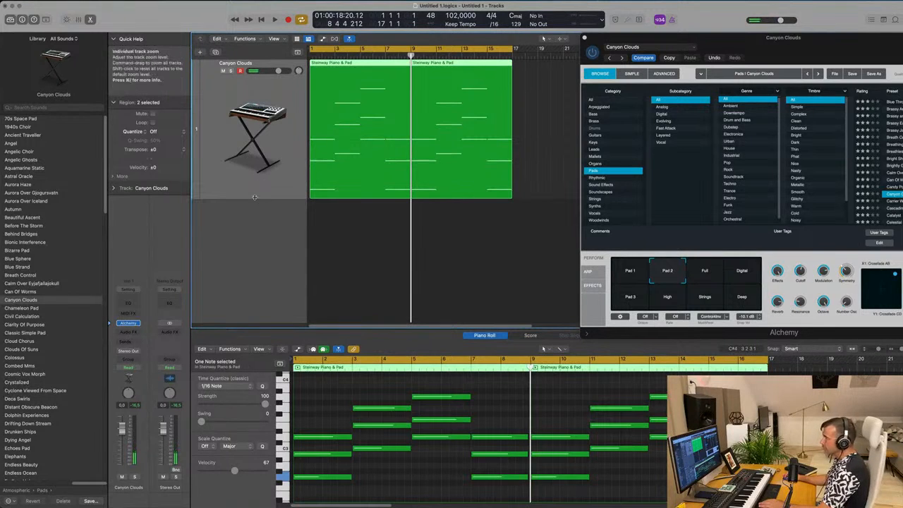
drag(255, 198, 256, 189)
click(364, 228)
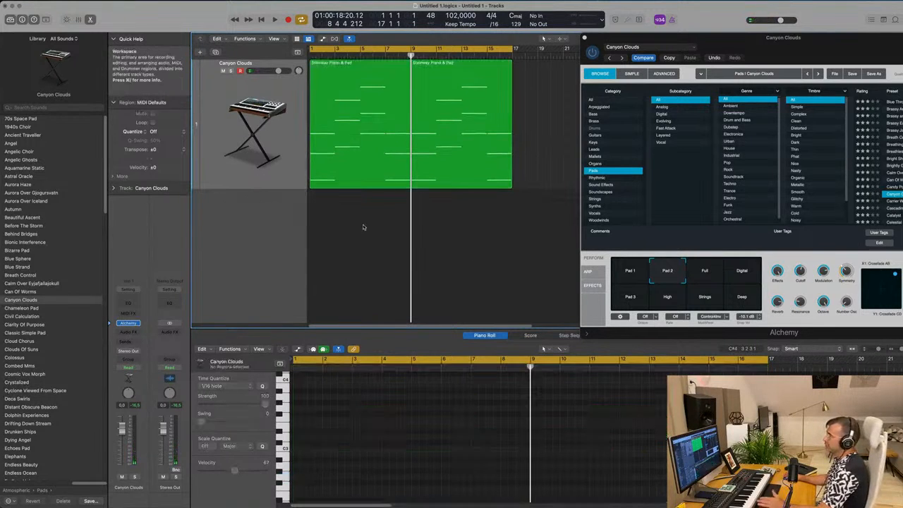
- Duplicate the Canyon Clouds track with its instrument and copy the first eight-bar region onto the new track at bar 1
click(266, 161)
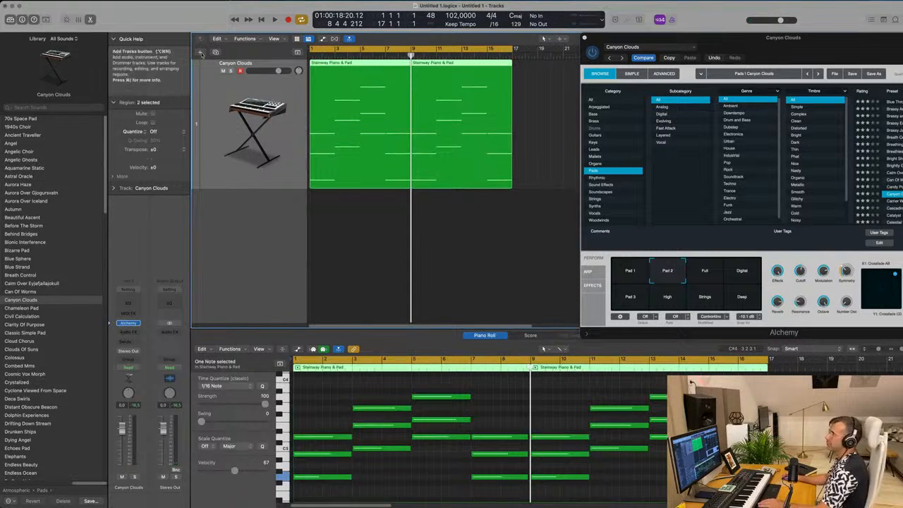
click(216, 52)
click(341, 155)
drag(341, 156, 330, 249)
drag(343, 191, 356, 213)
- In the copied region, delete all notes except the opening low note and lengthen that note to the region's end
drag(308, 409, 508, 465)
key(Delete)
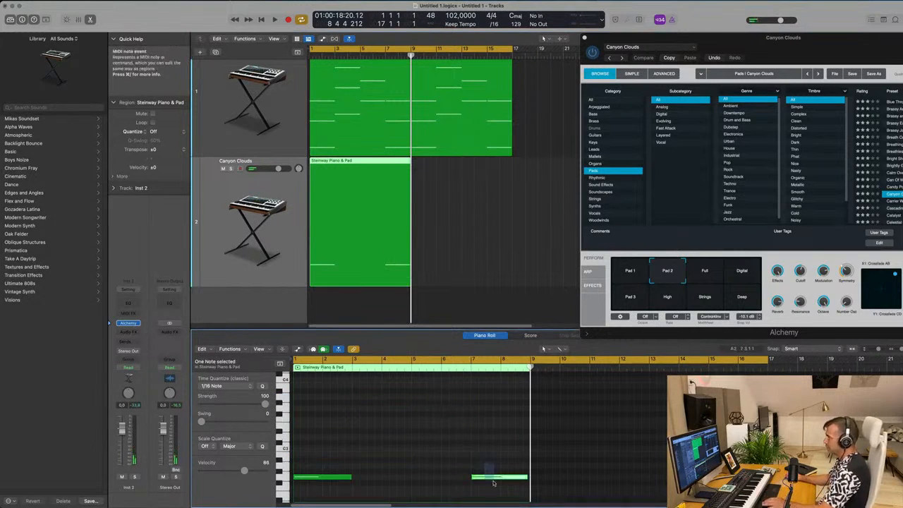
drag(352, 477, 522, 485)
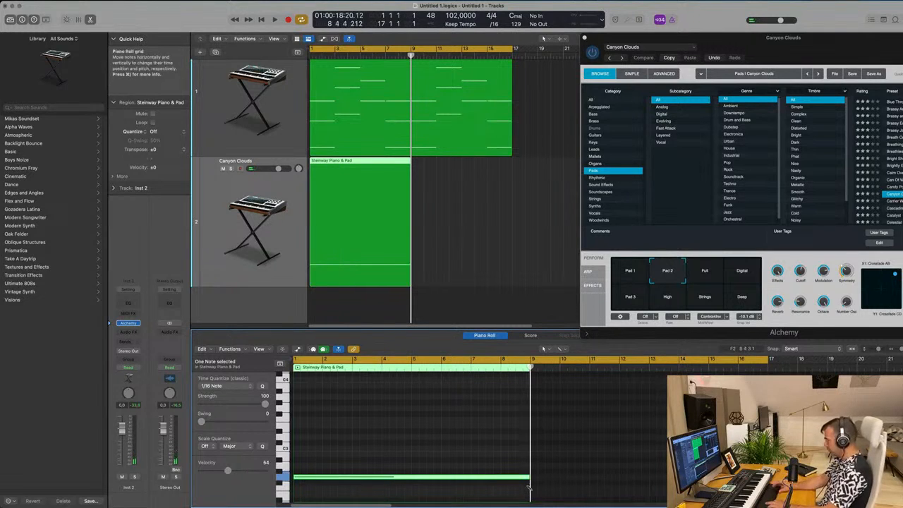
- Lower the held note on the second track by one octave and play the project from the beginning
click(429, 451)
key(super+a)
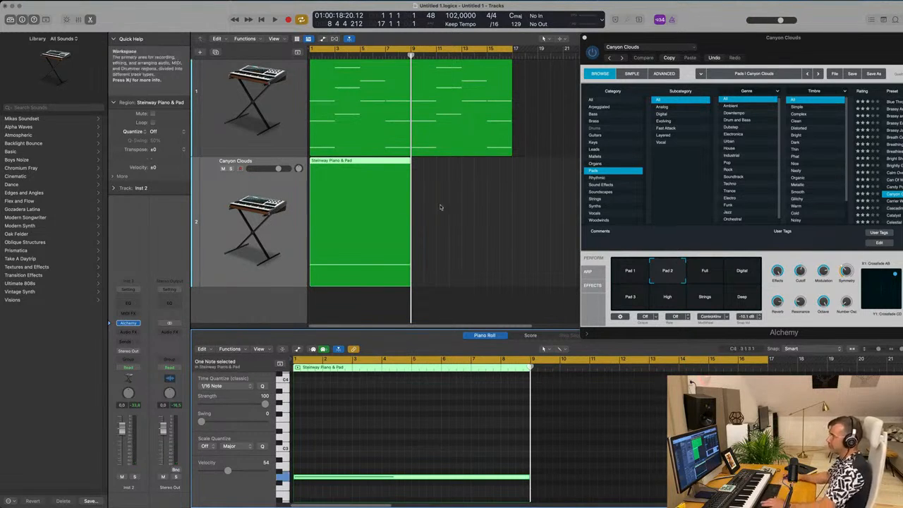
scroll(437, 437, down, 5)
drag(335, 393, 333, 464)
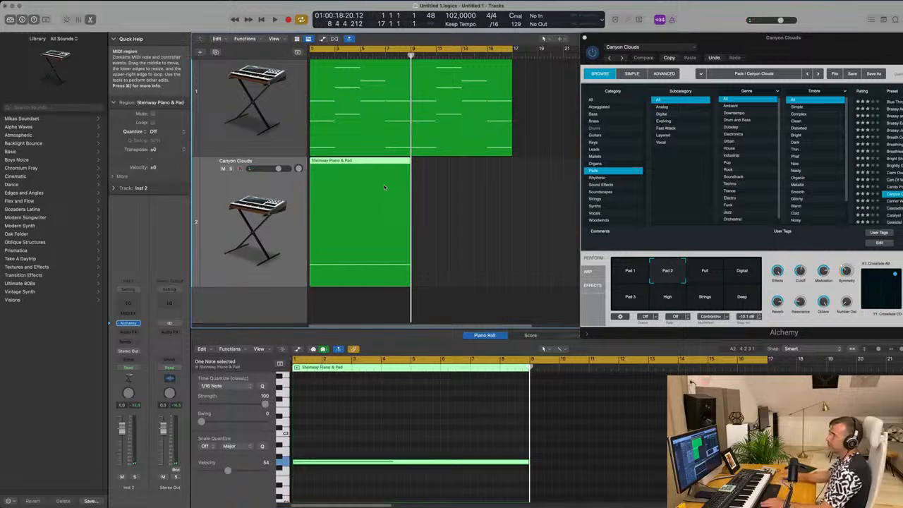
click(429, 198)
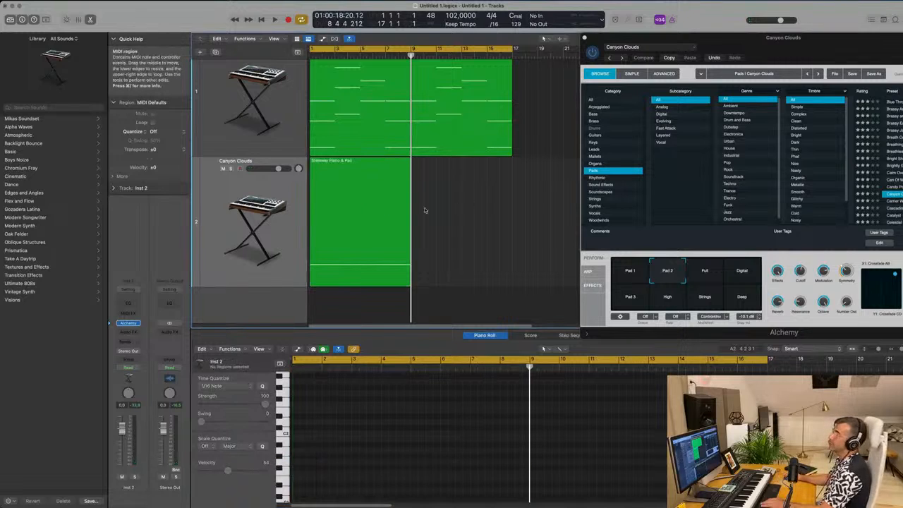
click(363, 191)
key(Return)
key(space)
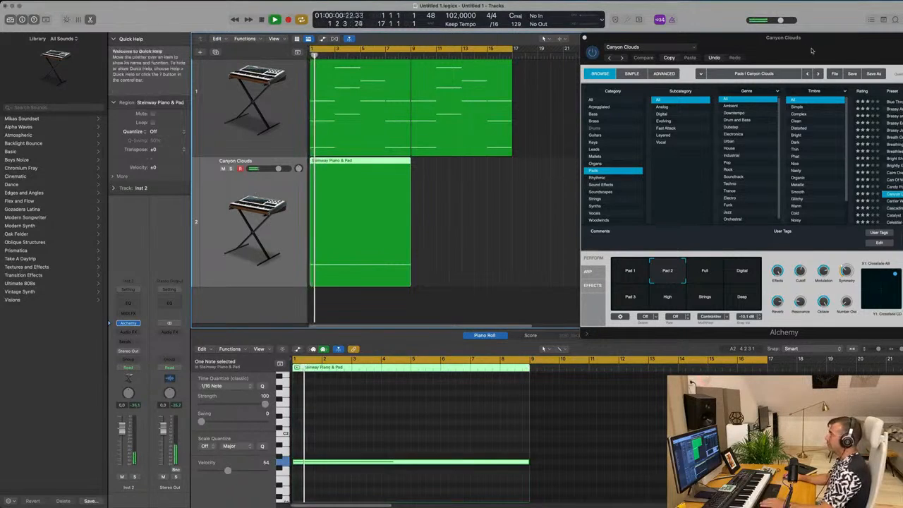
- Bring the Alchemy window fully into view, audition the Full performance sound and return to Pad 2
drag(813, 49, 603, 80)
click(497, 308)
click(467, 309)
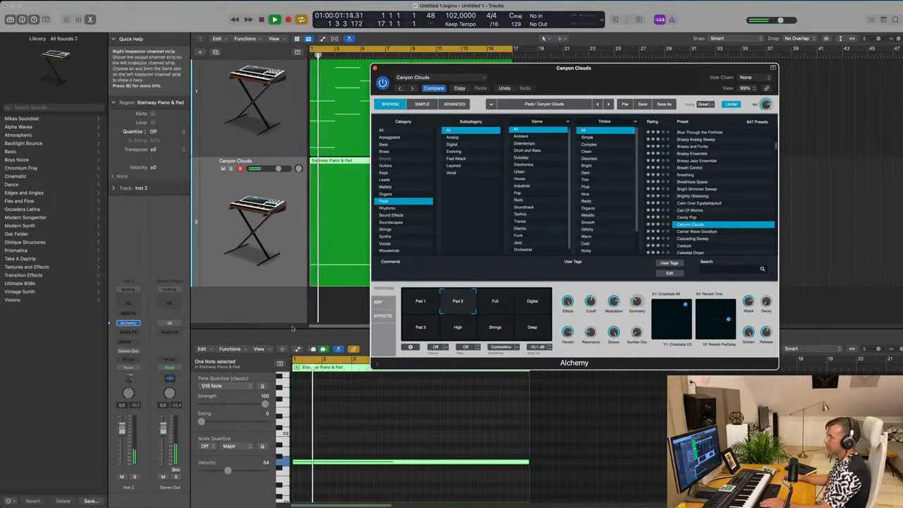
- Add a Channel EQ to the second track and lower its high-cut filter to 185 Hz
click(129, 303)
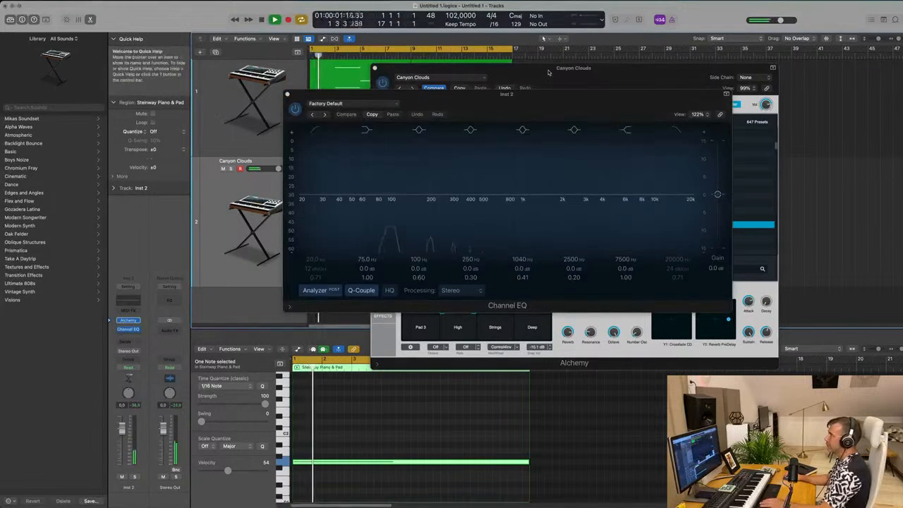
drag(548, 73, 763, 85)
drag(534, 100, 488, 100)
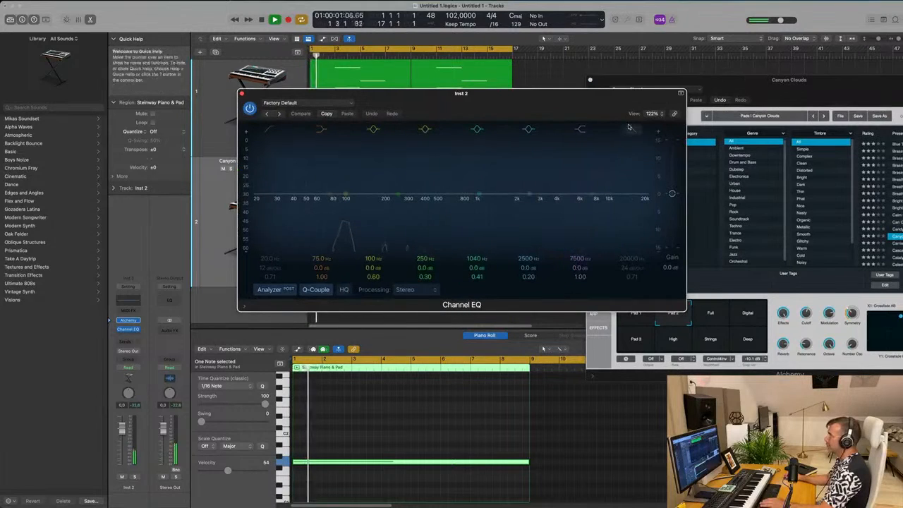
drag(635, 201, 362, 197)
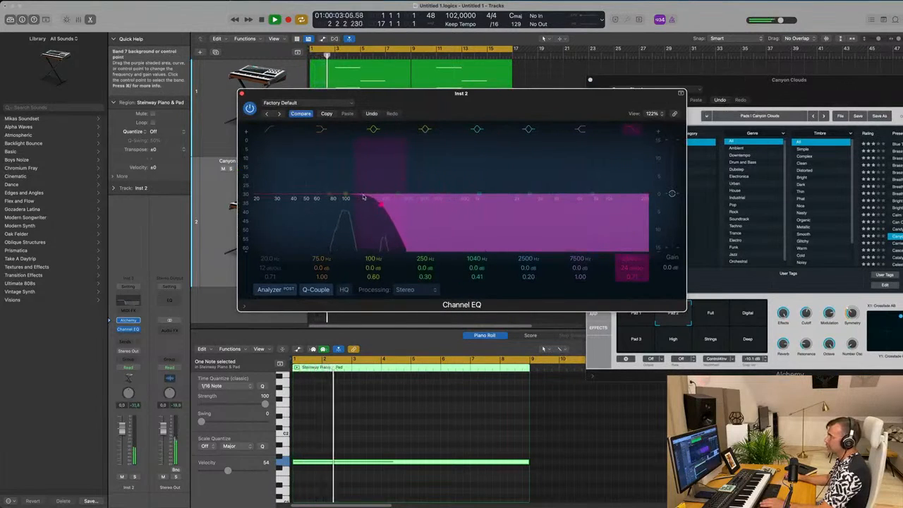
- Lower the second track's held note by another octave and move the Channel EQ window clear of the tracks
key(space)
drag(391, 412, 377, 504)
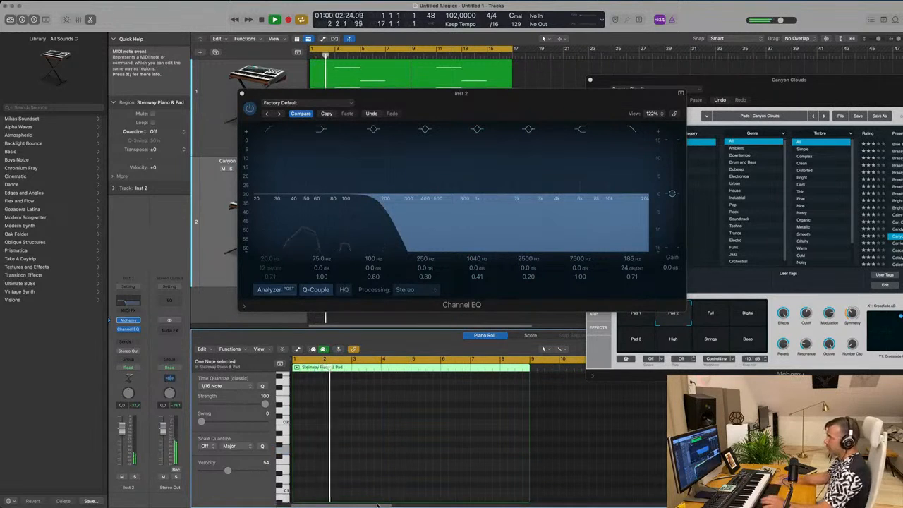
drag(463, 98, 717, 105)
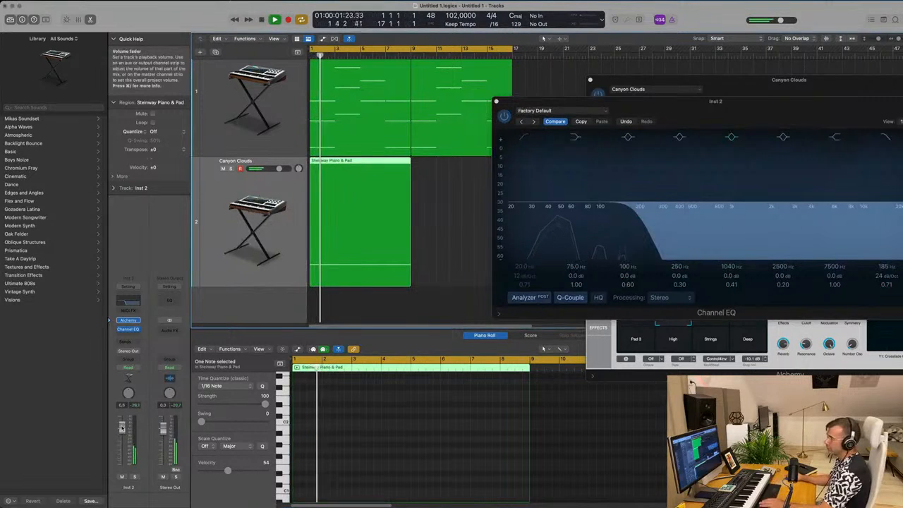
- Solo the bass layer briefly, unsolo it, and replay both tracks from the start with the EQ window moved aside
click(135, 477)
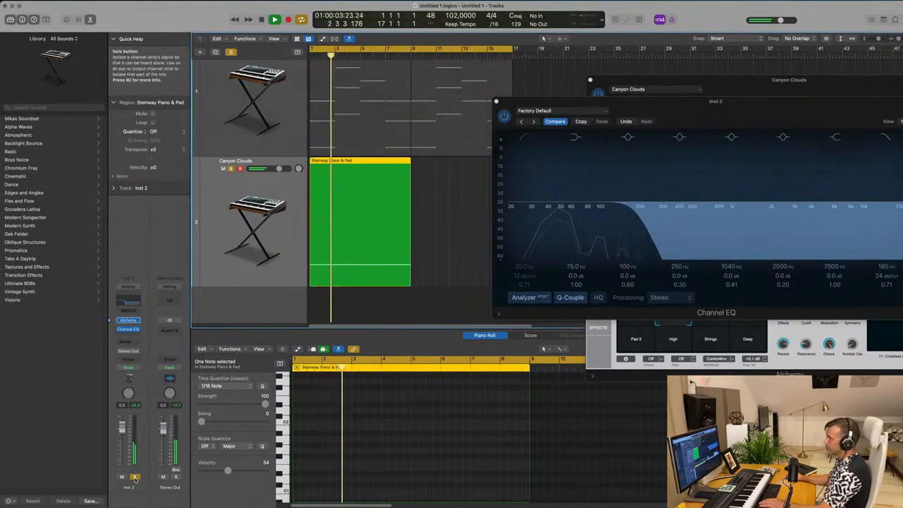
click(135, 478)
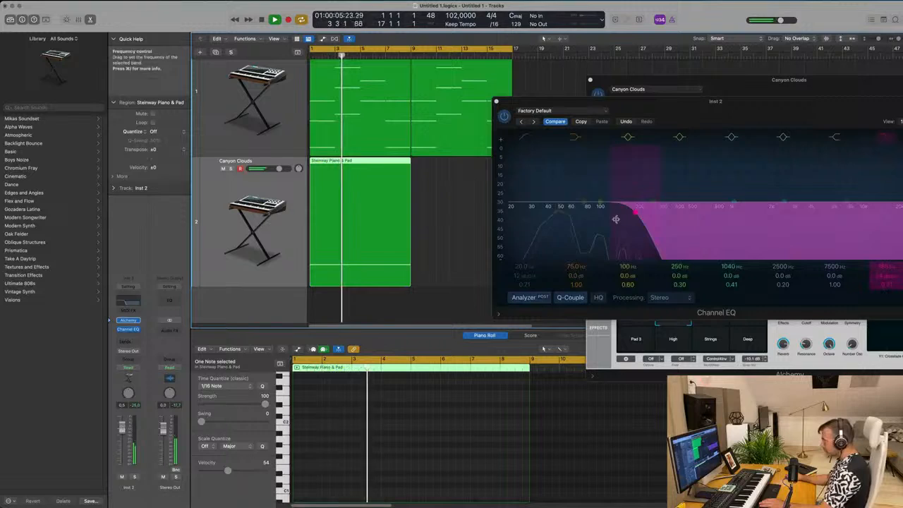
drag(737, 121, 706, 270)
key(Return)
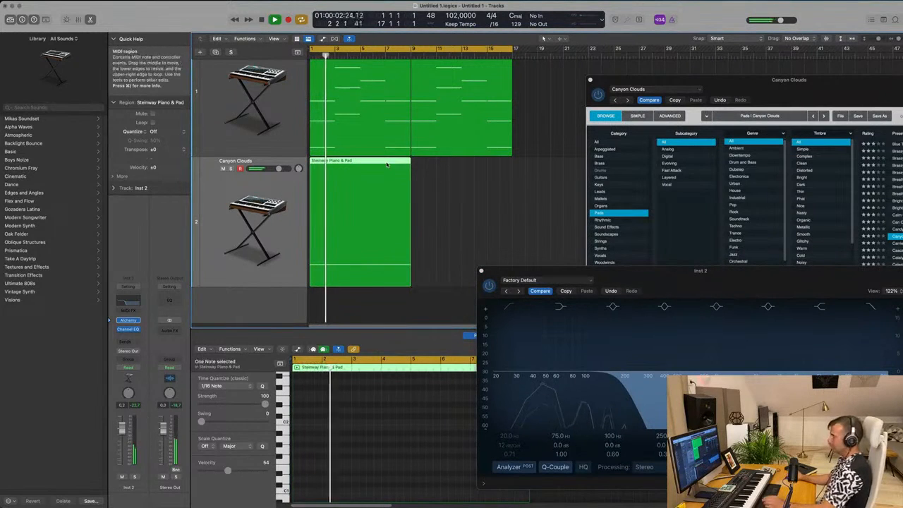
- Repeat the bass region once to fill bars 9 to 16, and close the Alchemy and Channel EQ windows
key(super+r)
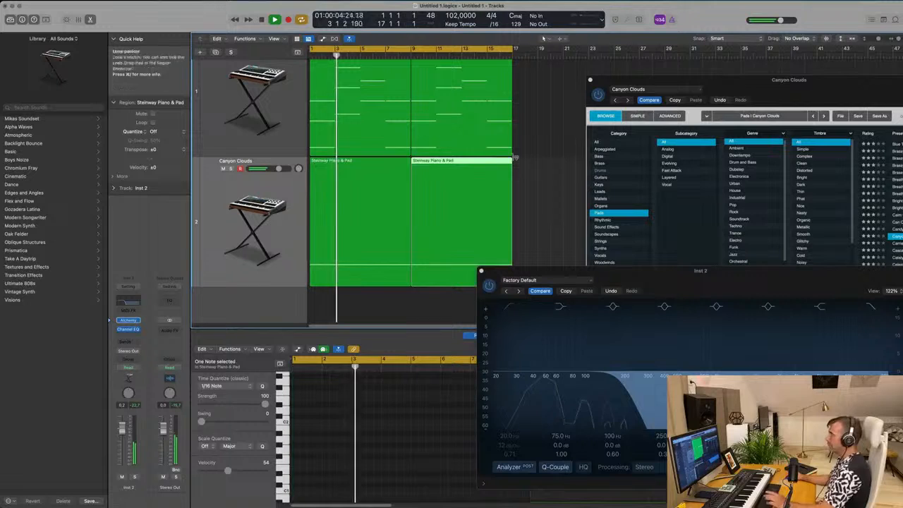
click(542, 157)
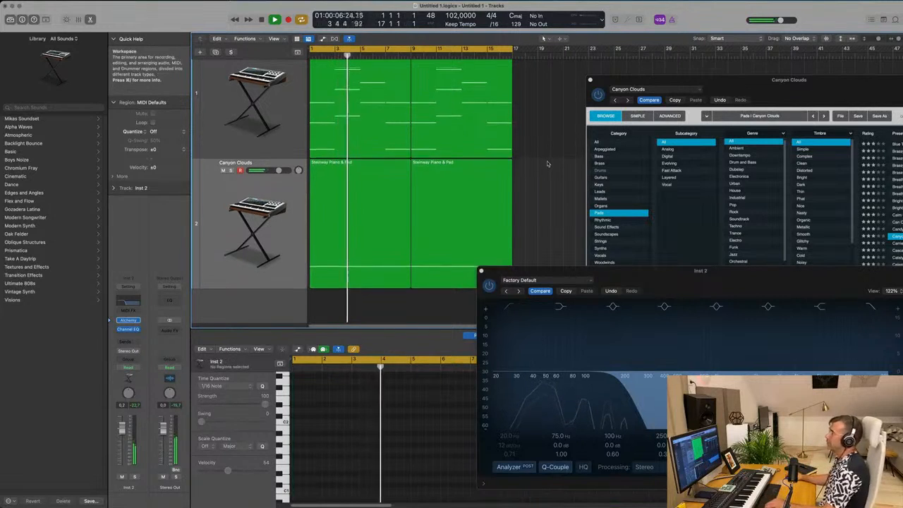
scroll(547, 165, up, 1)
click(591, 80)
drag(620, 261, 536, 259)
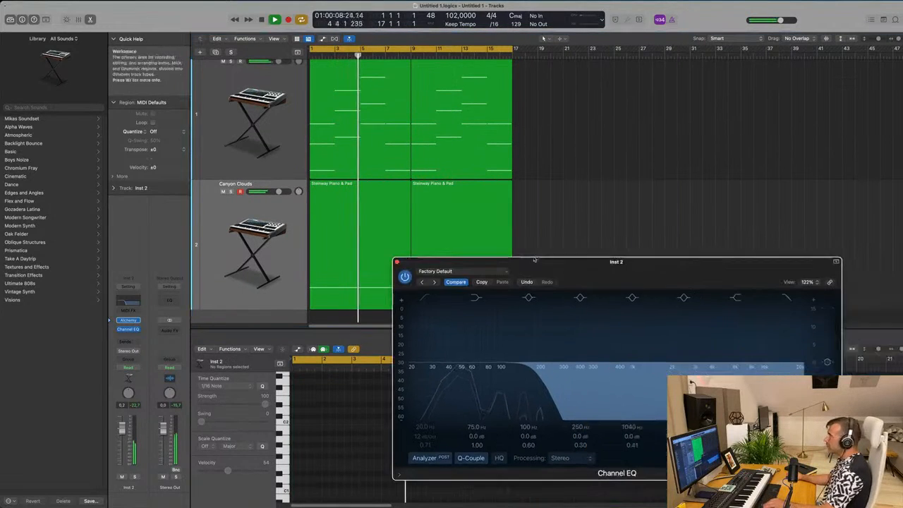
click(398, 263)
scroll(393, 266, down, 5)
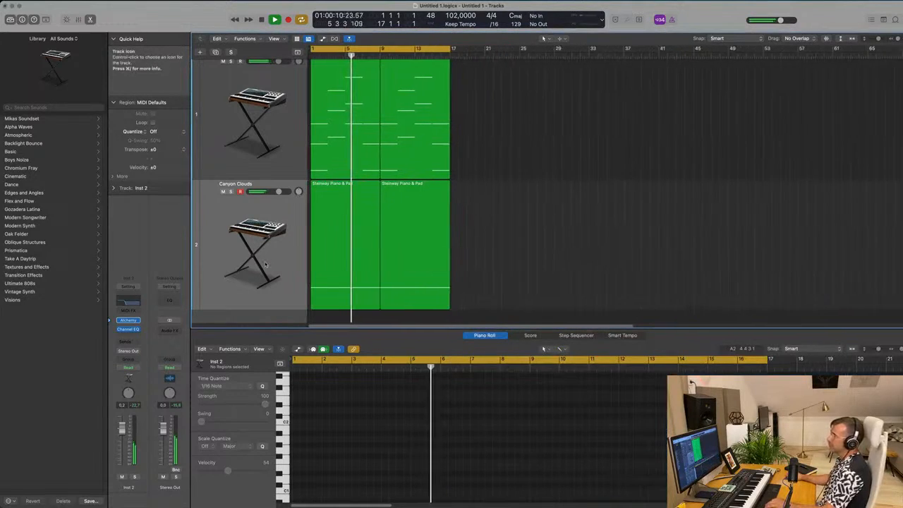
- Select the pad and bass regions starting at bar 9 together to compare their notes in the Piano Roll
click(251, 272)
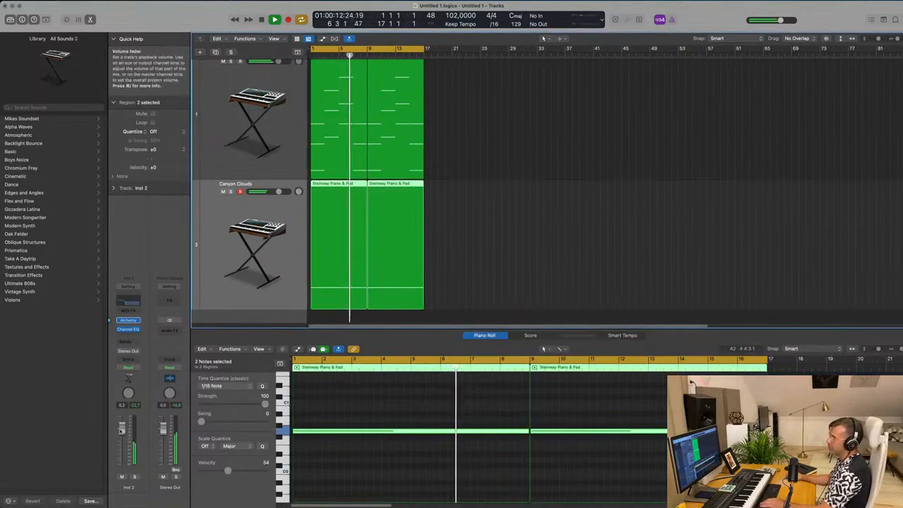
click(492, 233)
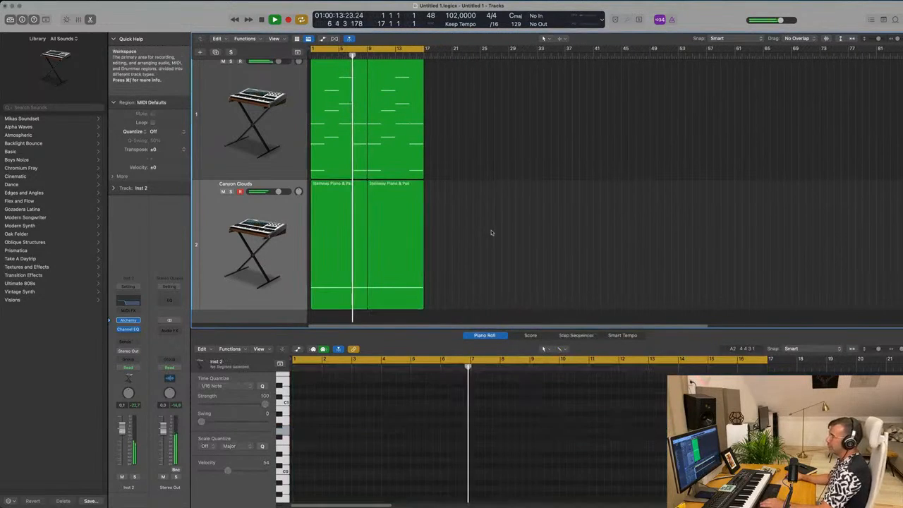
click(402, 194)
drag(432, 149, 417, 212)
scroll(614, 427, up, 3)
scroll(614, 427, up, 2)
scroll(613, 425, down, 4)
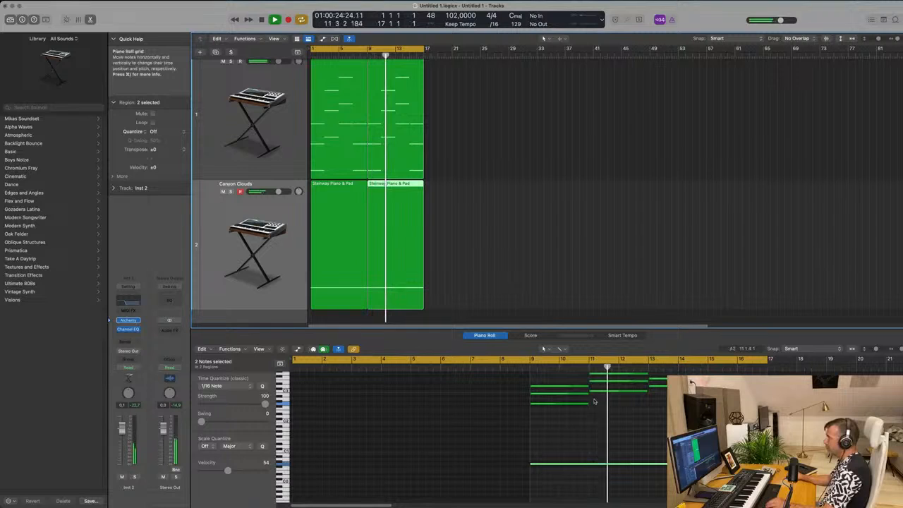
- Try raising the held bass note starting at bar 9 by five semitones
drag(591, 443, 593, 486)
key(alt+shift+Up)
key(alt+shift+Down)
key(alt+Up)
key(alt+Up)
key(alt+Up)
key(alt+Up)
key(alt+Up)
- Listen from the start and from bar 9, and undo the bass note's transposition
key(Return)
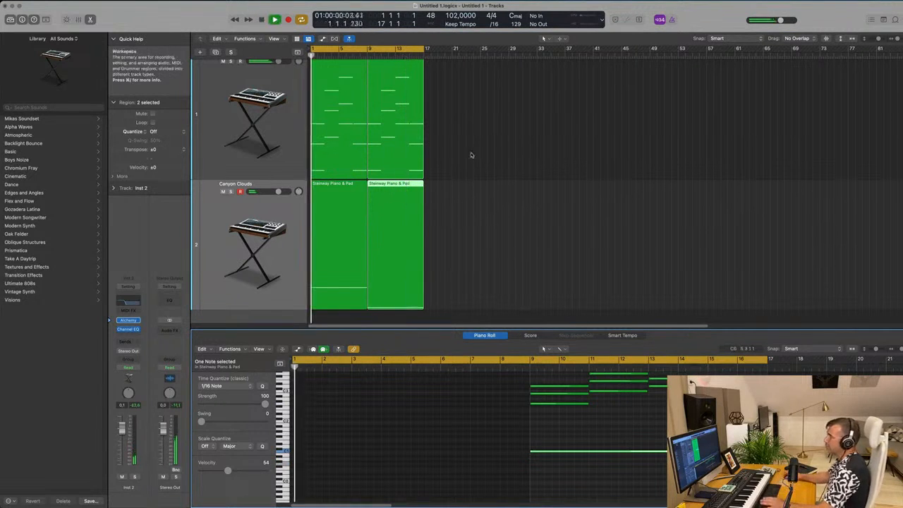
click(368, 55)
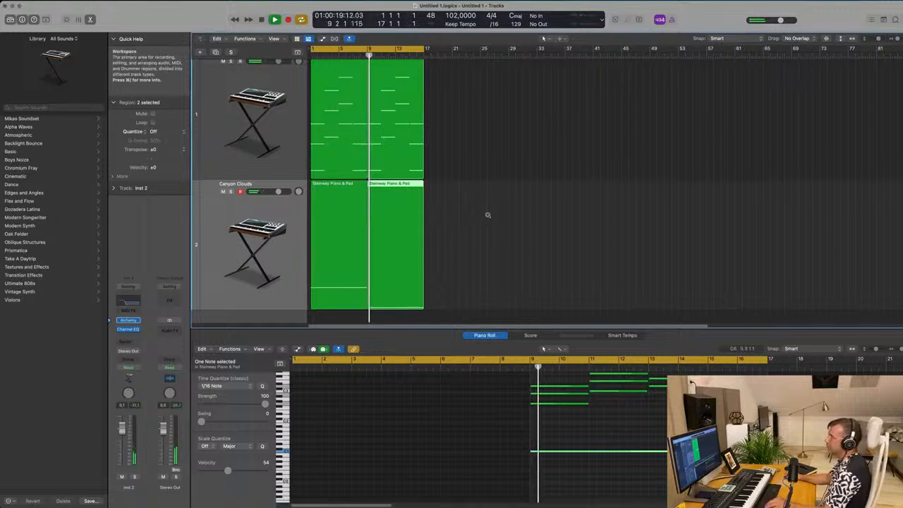
scroll(486, 214, left, 1)
key(Return)
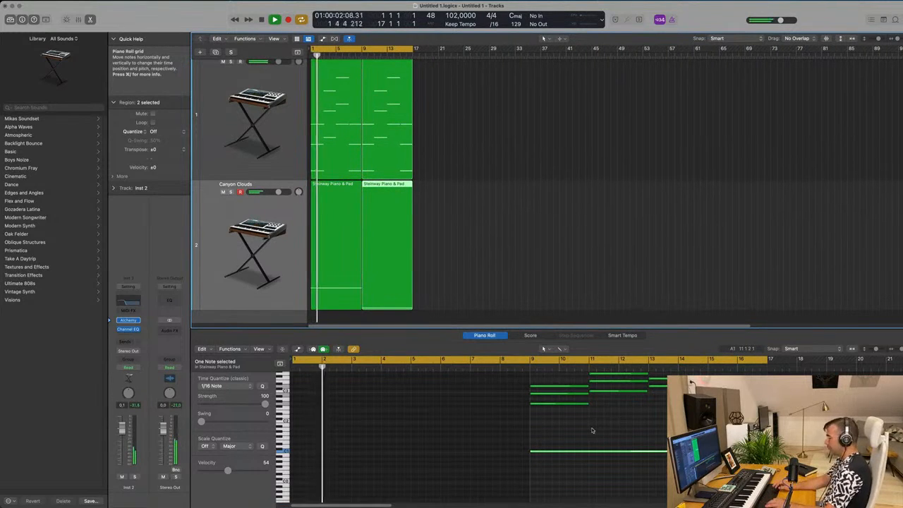
key(super+z)
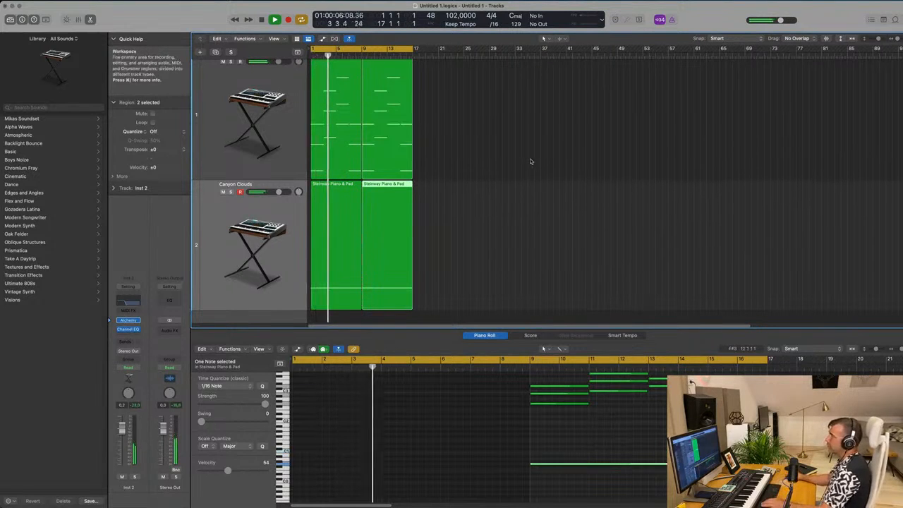
- Try raising the second bass region's held note by two semitones and show both bass regions together
click(567, 436)
drag(566, 467, 566, 461)
click(504, 272)
click(399, 222)
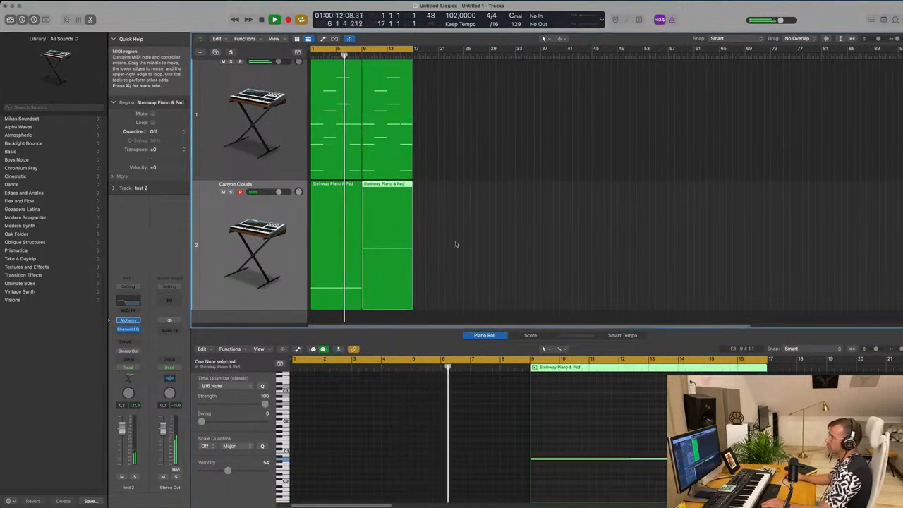
click(301, 217)
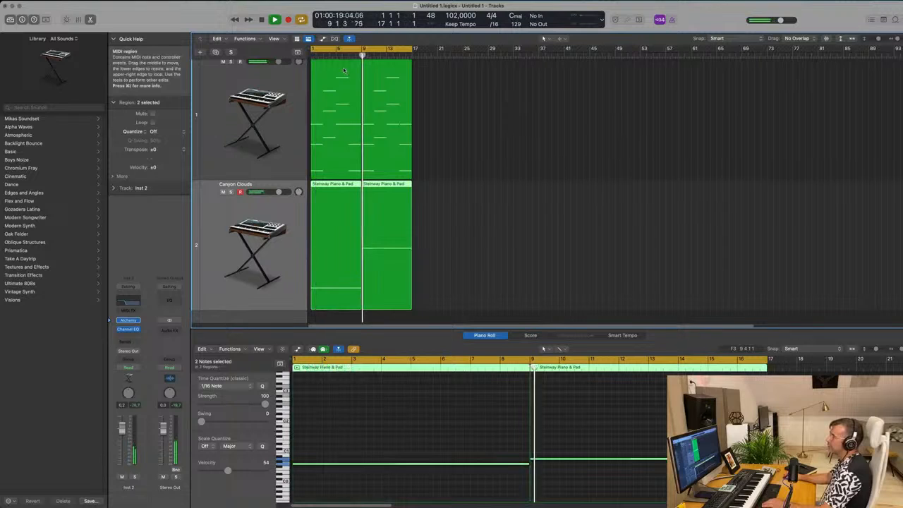
- Transpose the second bass region's note back to match the first region's held note, and replay from the beginning
drag(611, 442, 629, 505)
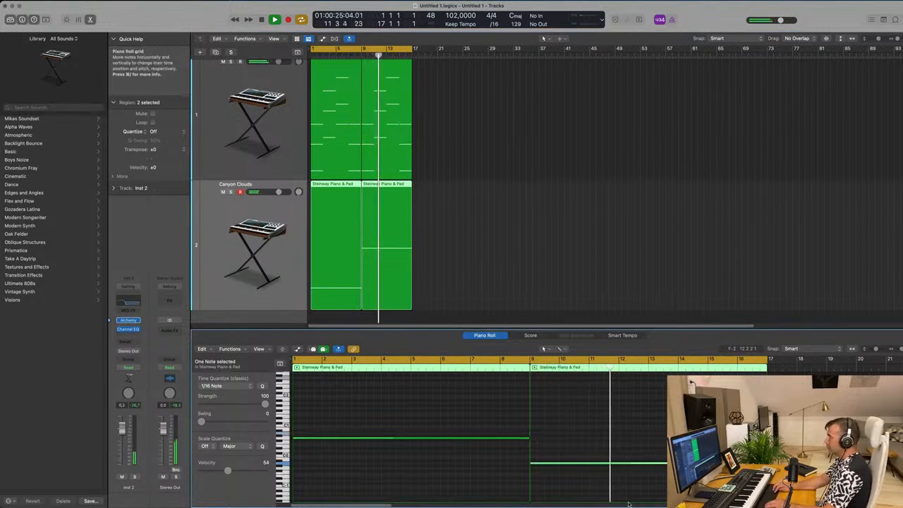
key(alt+Down)
key(alt+Down)
key(Return)
scroll(463, 172, up, 2)
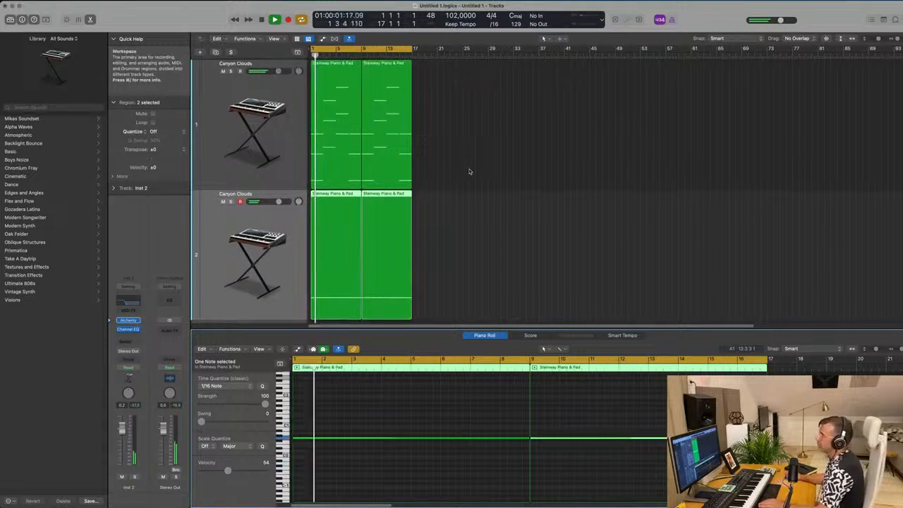
click(480, 158)
scroll(313, 211, up, 5)
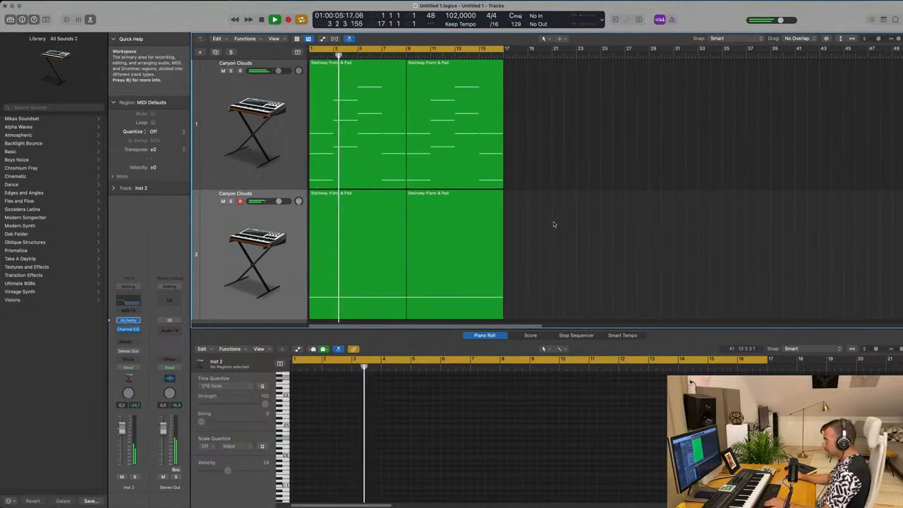
- Repeat the regions of both Canyon Clouds tracks to fill bars 17 to 33 and extend the cycle range to bar 33
key(x)
key(x)
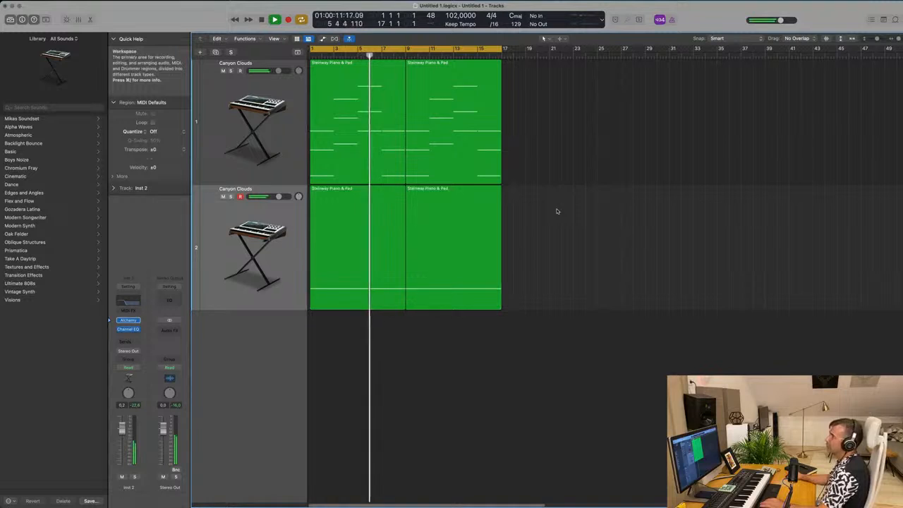
scroll(559, 232, up, 3)
scroll(562, 232, down, 5)
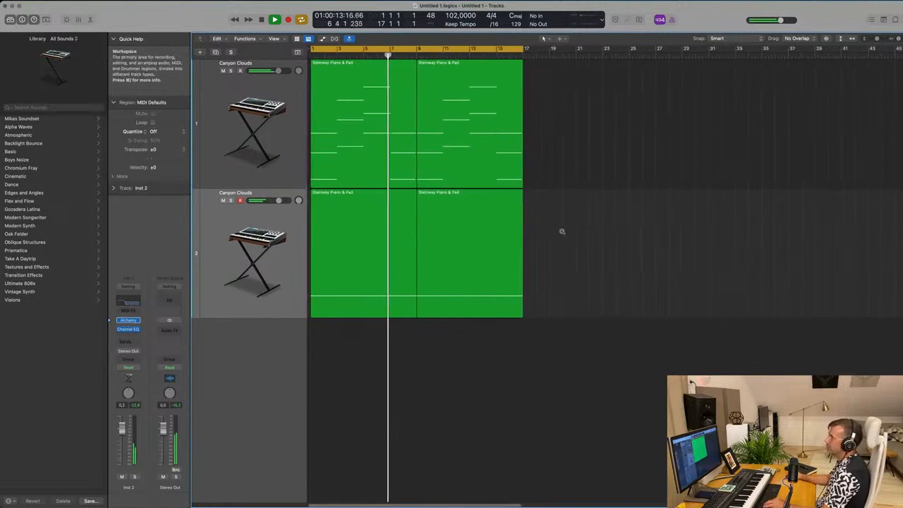
scroll(558, 173, up, 1)
drag(528, 124, 356, 268)
key(super+r)
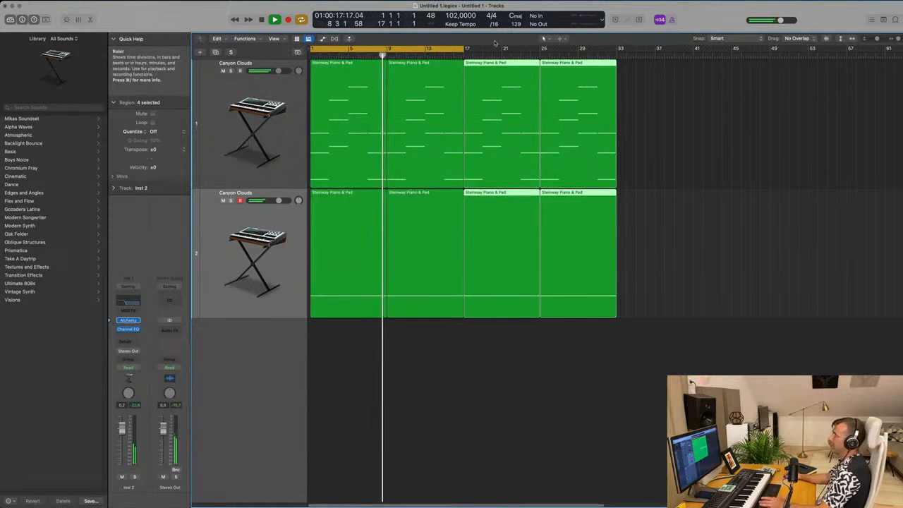
drag(466, 49, 616, 64)
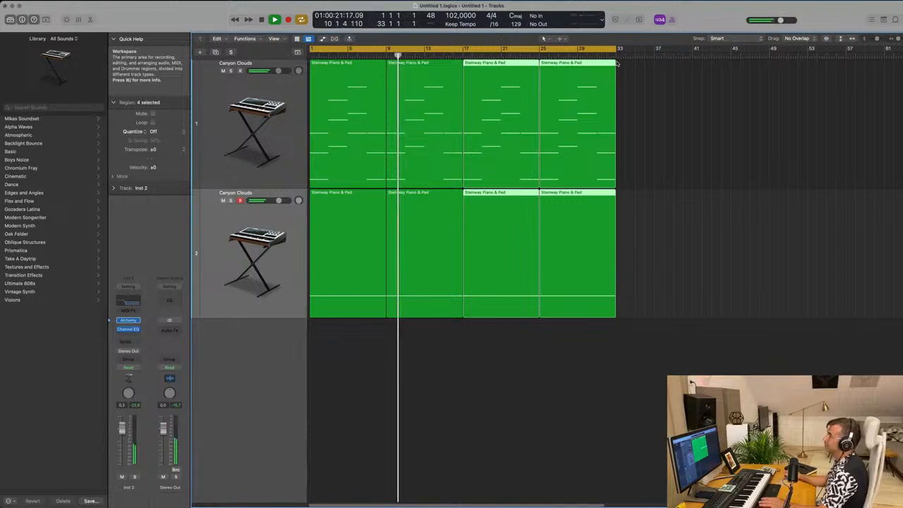
click(714, 220)
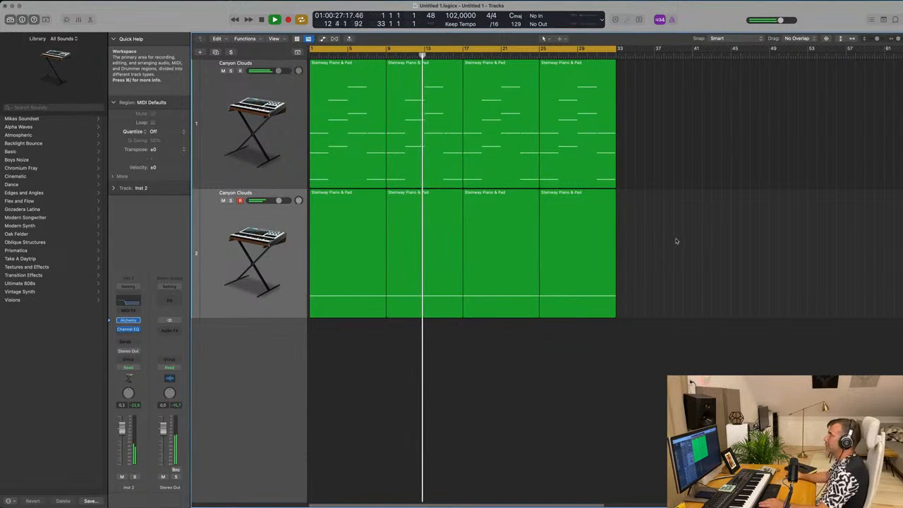
- Stop playback, duplicate the first Canyon Clouds track, and copy its chord regions onto the new track up to about bar 33
click(220, 259)
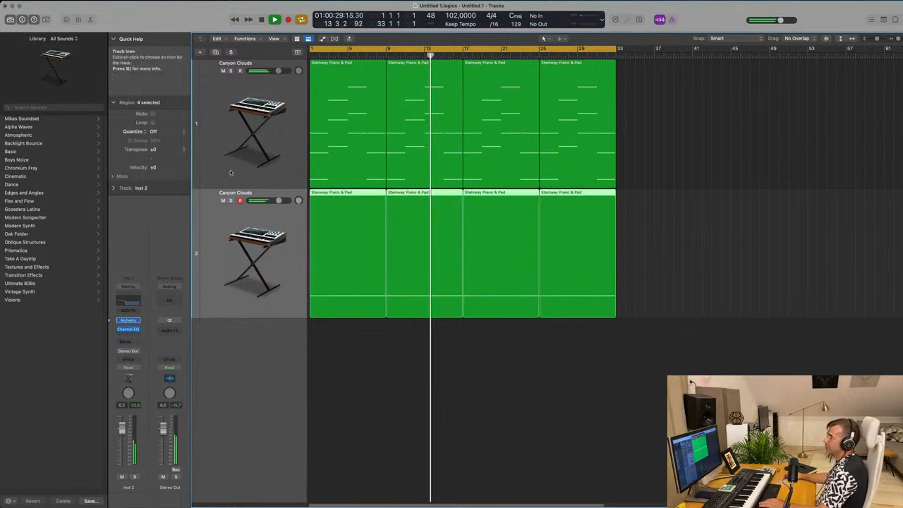
click(236, 115)
key(space)
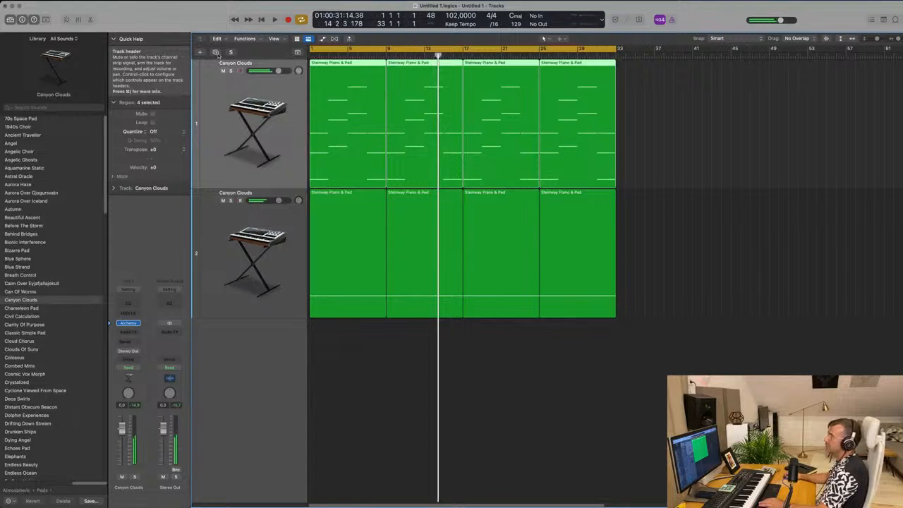
key(super+d)
mouse_move(337, 162)
mouse_down()
mouse_move(339, 244)
mouse_move(452, 236)
mouse_move(331, 244)
mouse_up()
drag(331, 191, 485, 194)
click(244, 270)
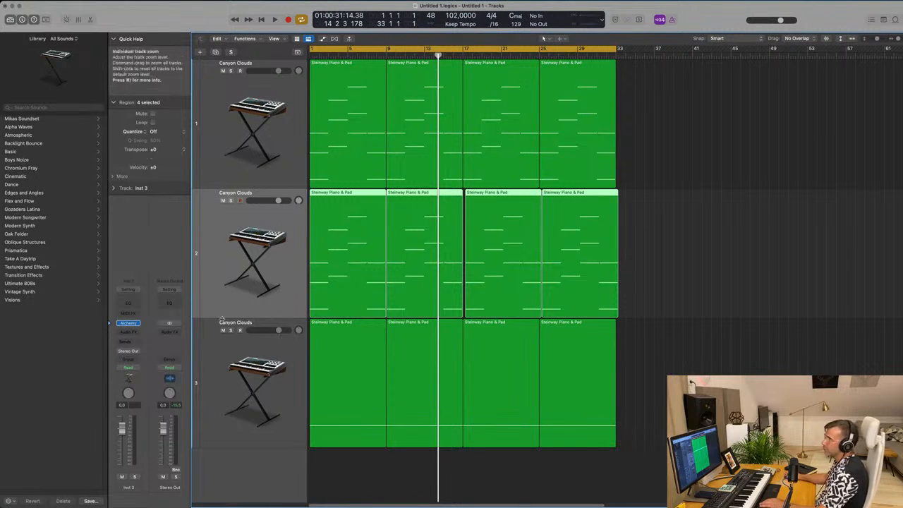
click(21, 177)
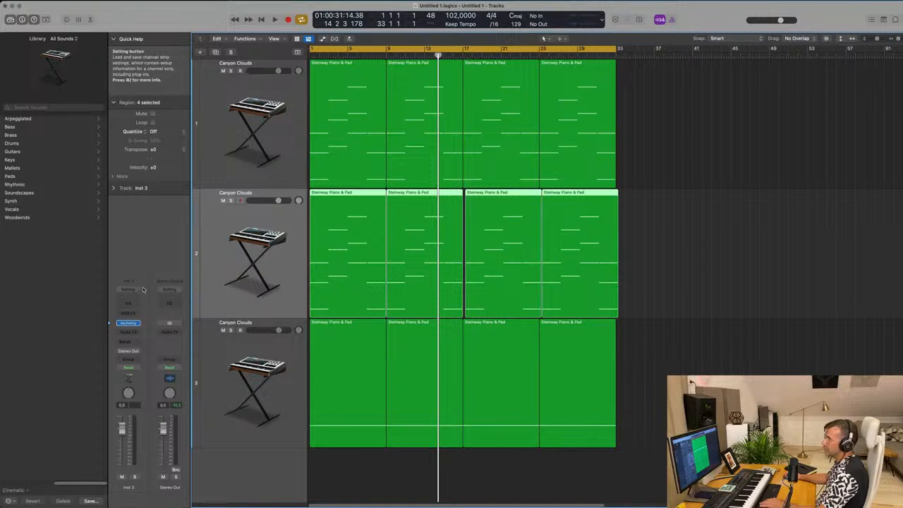
- Create one new software instrument track using the Studio Strings plug-in in stereo
click(200, 53)
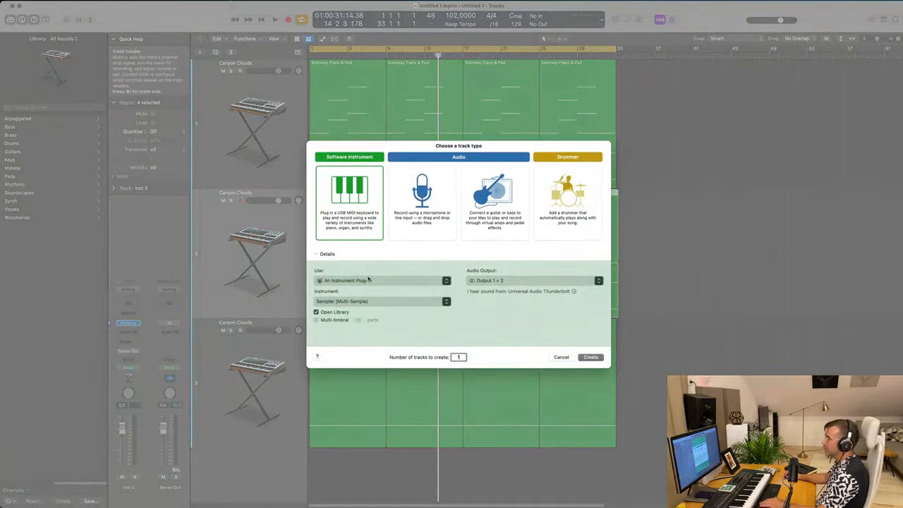
click(406, 304)
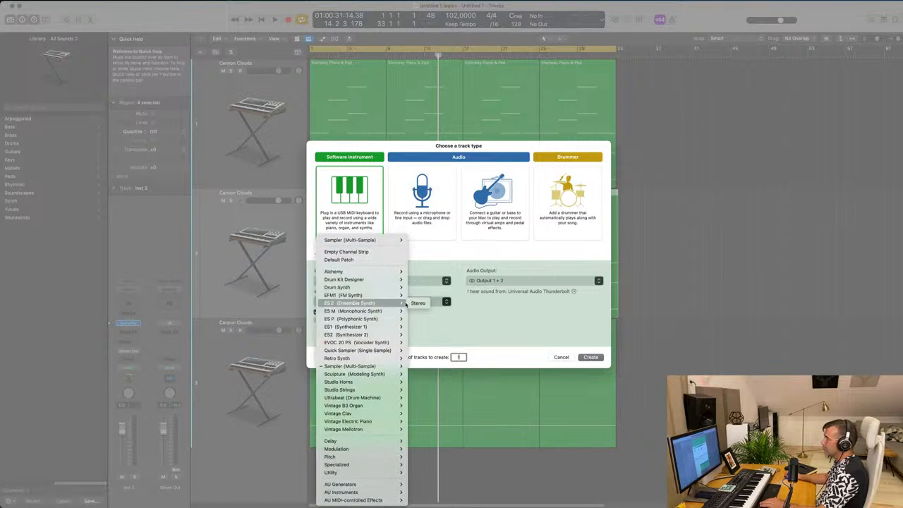
click(399, 304)
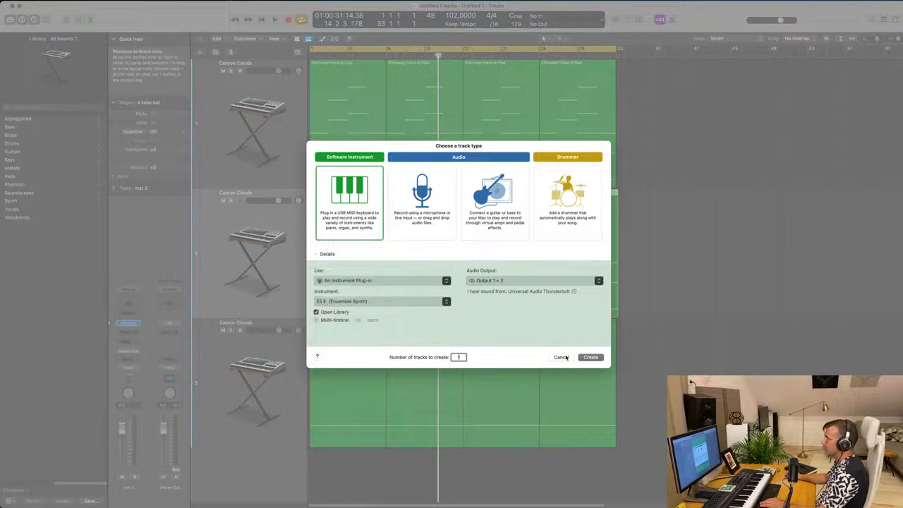
click(364, 281)
click(364, 290)
click(374, 282)
click(363, 282)
click(364, 302)
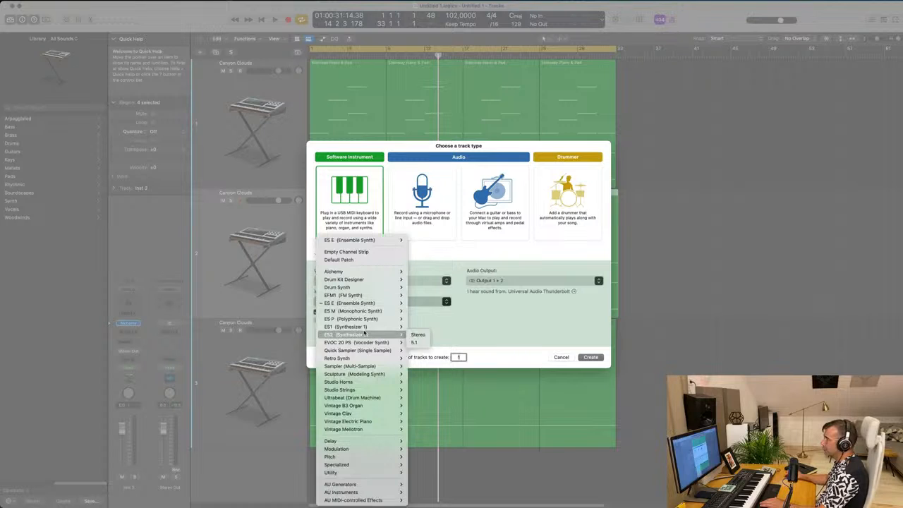
mouse_move(367, 391)
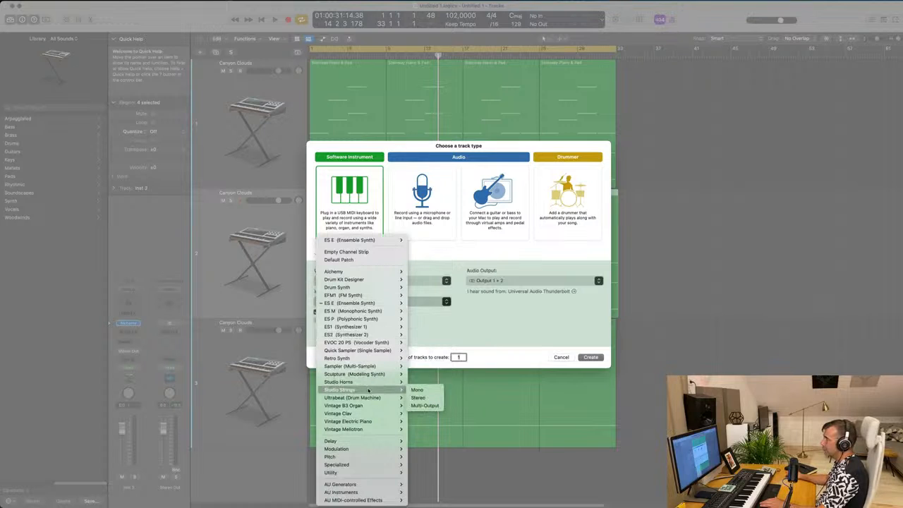
click(423, 399)
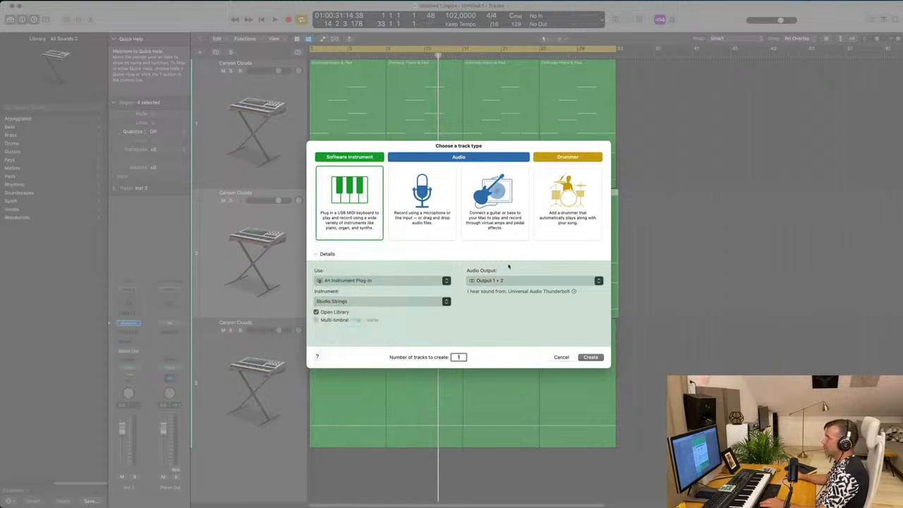
click(591, 358)
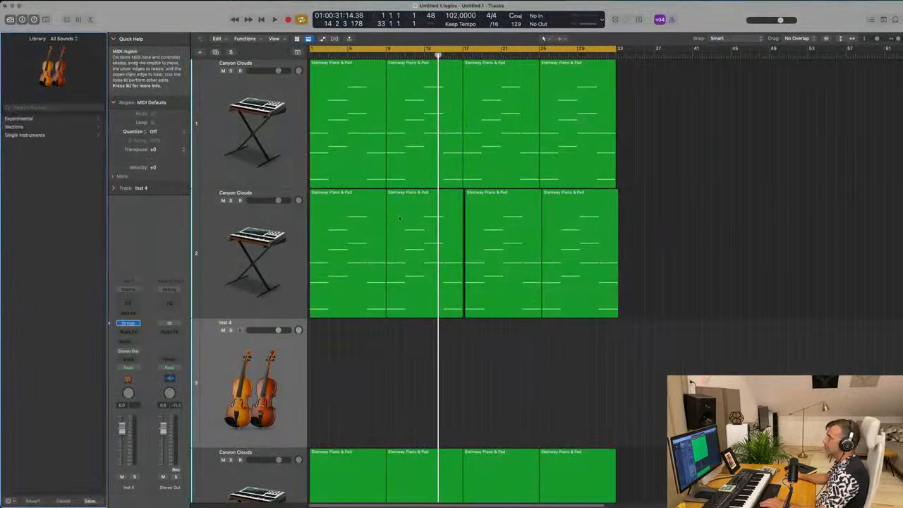
- Transfer the chord regions from the second Canyon Clouds track to the strings track, filling bars 1 to 33 and leaving the former empty
scroll(269, 263, down, 2)
drag(729, 224, 351, 300)
key(Delete)
key(super+r)
click(277, 319)
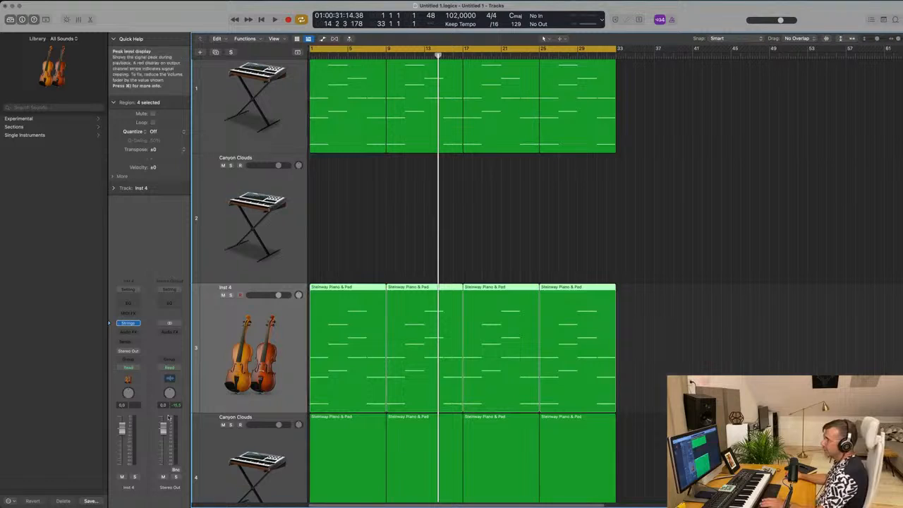
- Play from the beginning and lower the strings track's volume to -23.0 dB
click(429, 248)
click(270, 341)
key(Return)
key(space)
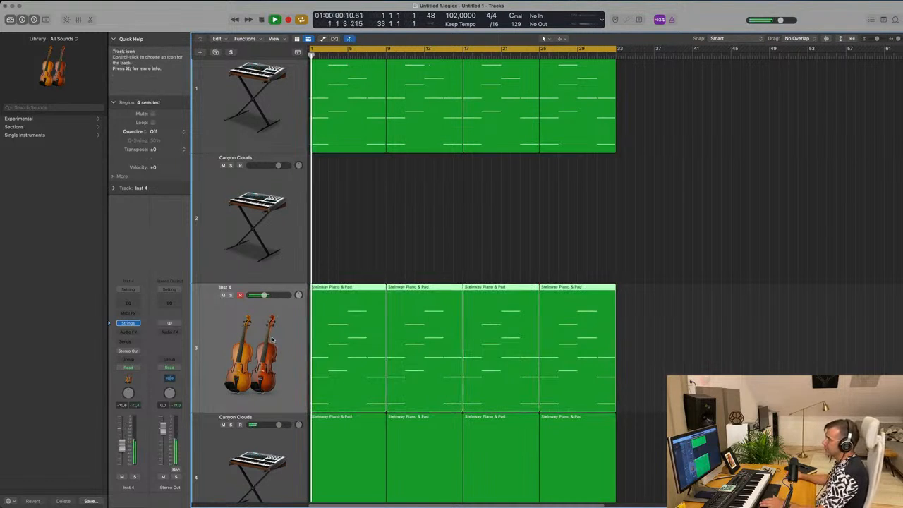
drag(265, 295, 256, 295)
key(Return)
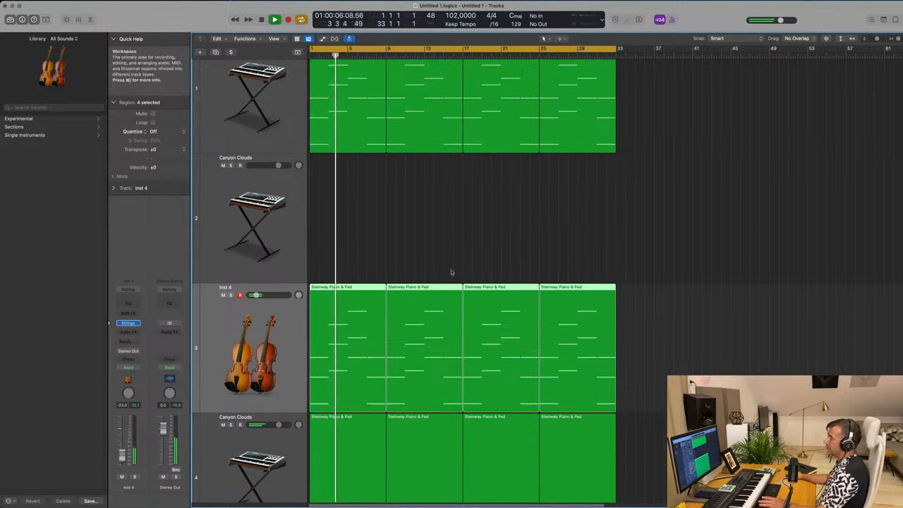
- Replay the strings with the pad and bass layers, reduce the strings' volume to -24.0 dB, and restart from the beginning
click(477, 250)
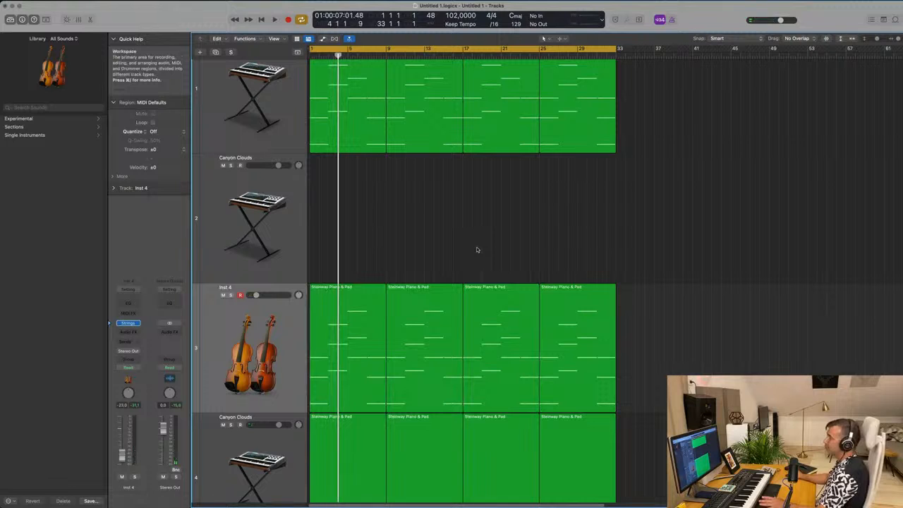
click(295, 322)
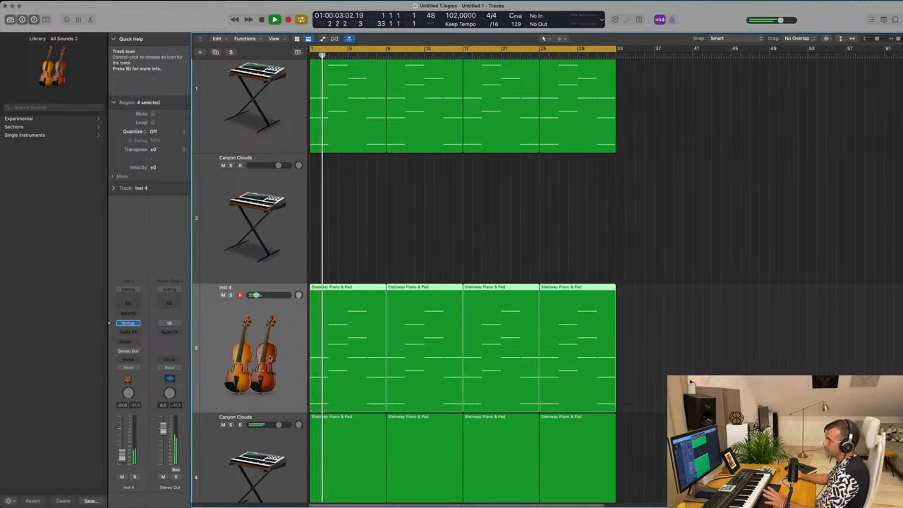
click(443, 227)
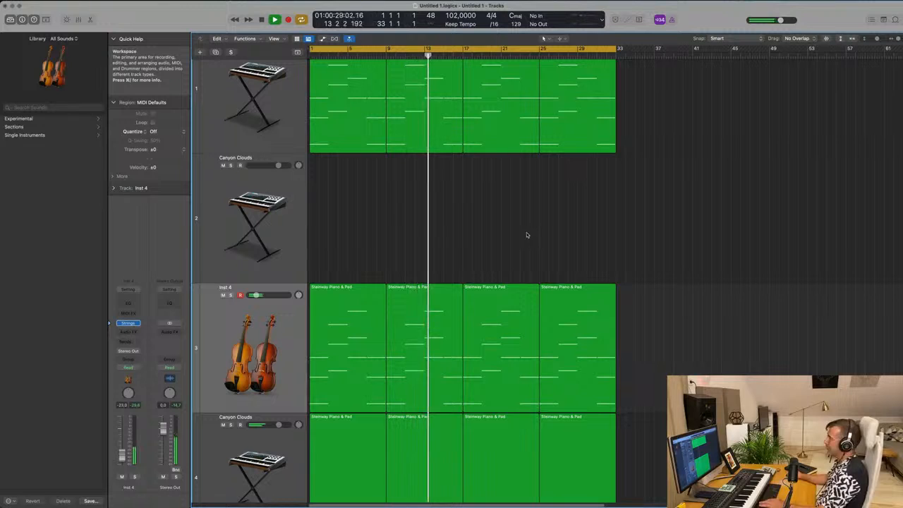
scroll(533, 236, up, 2)
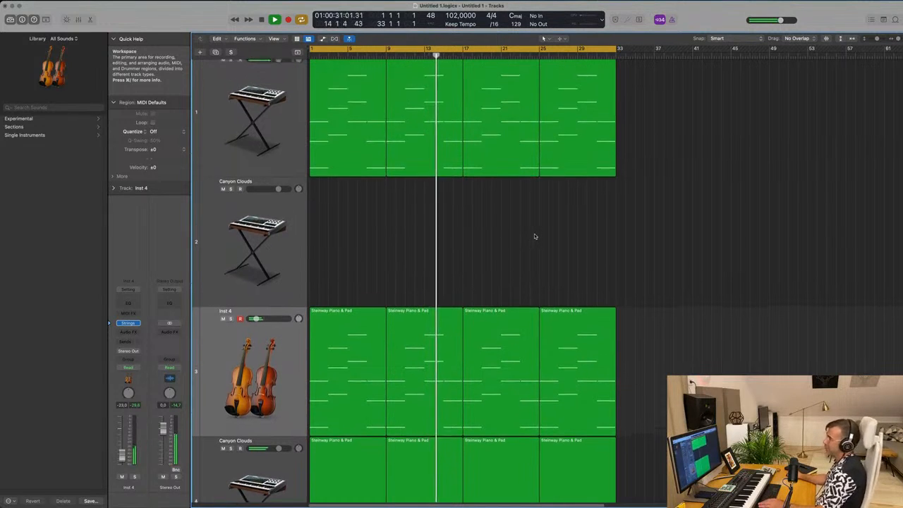
scroll(538, 235, down, 5)
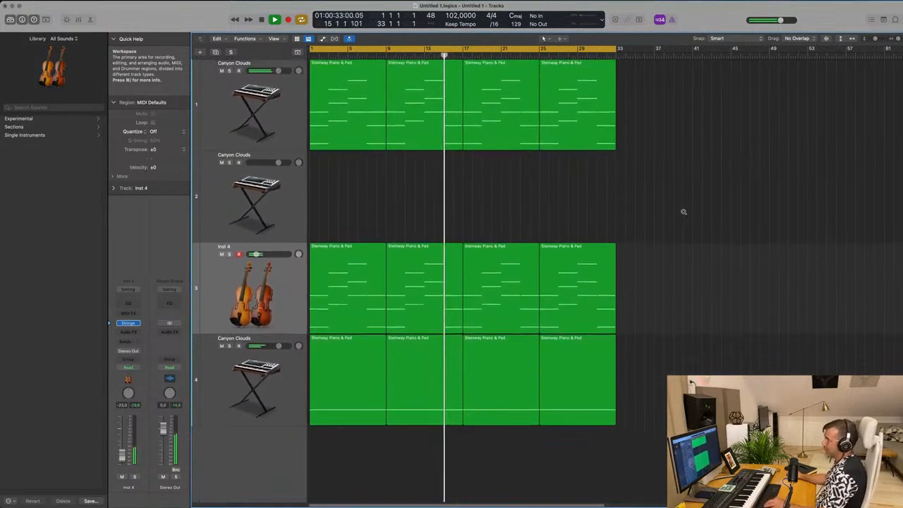
scroll(683, 212, down, 2)
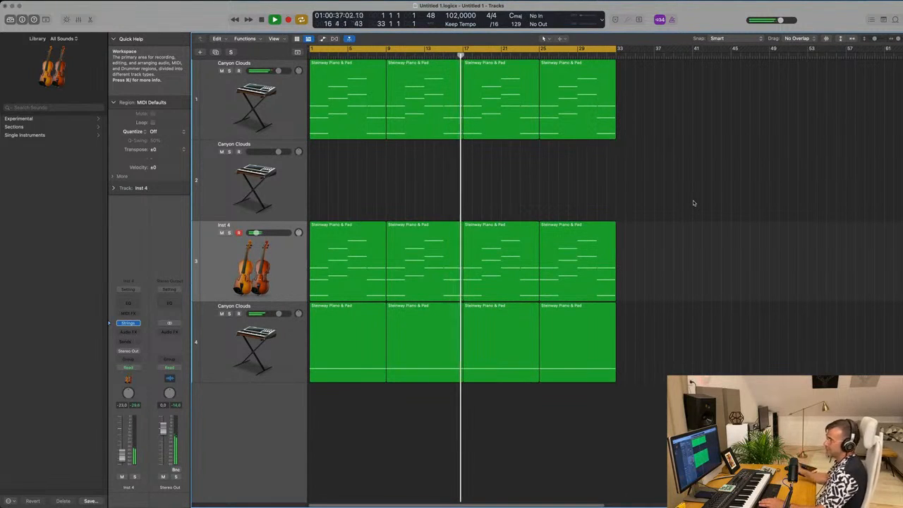
click(283, 255)
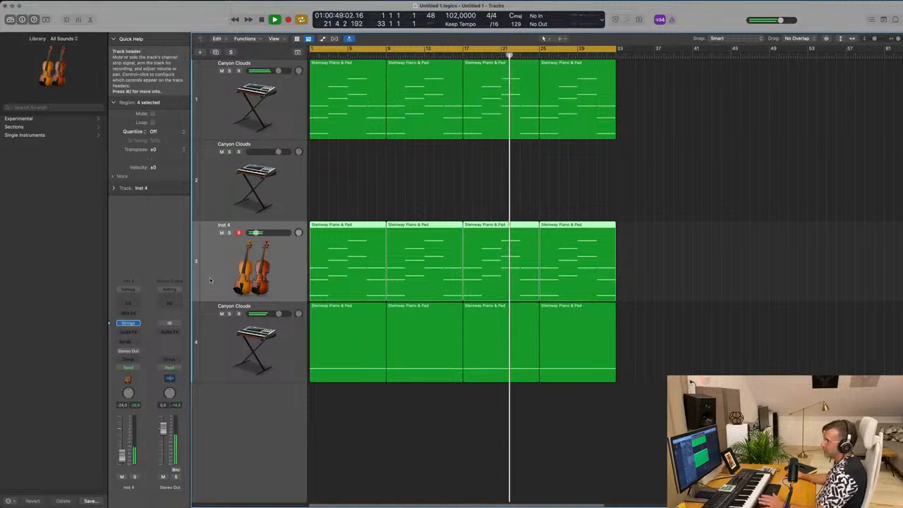
key(Return)
- Add a Bus 1 send to the strings track and insert the SilverVerb reverb on Aux 1
click(127, 341)
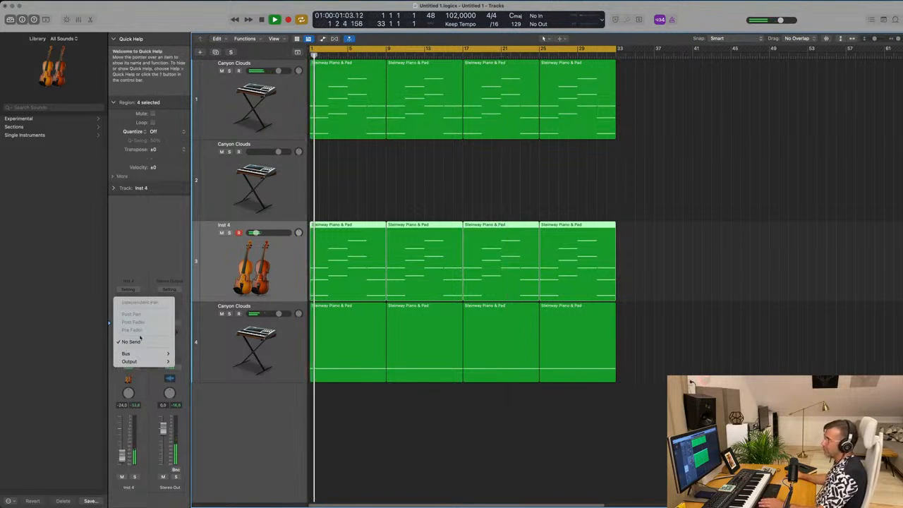
mouse_move(134, 353)
click(189, 196)
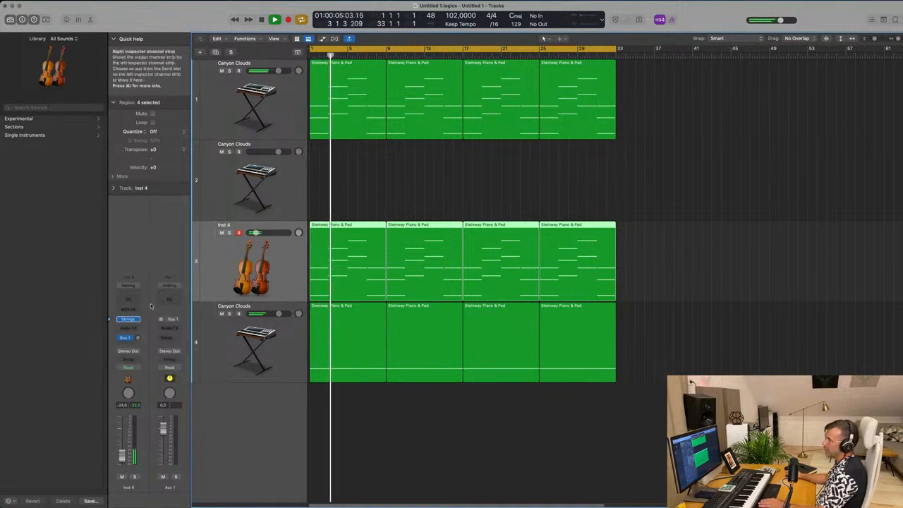
click(161, 336)
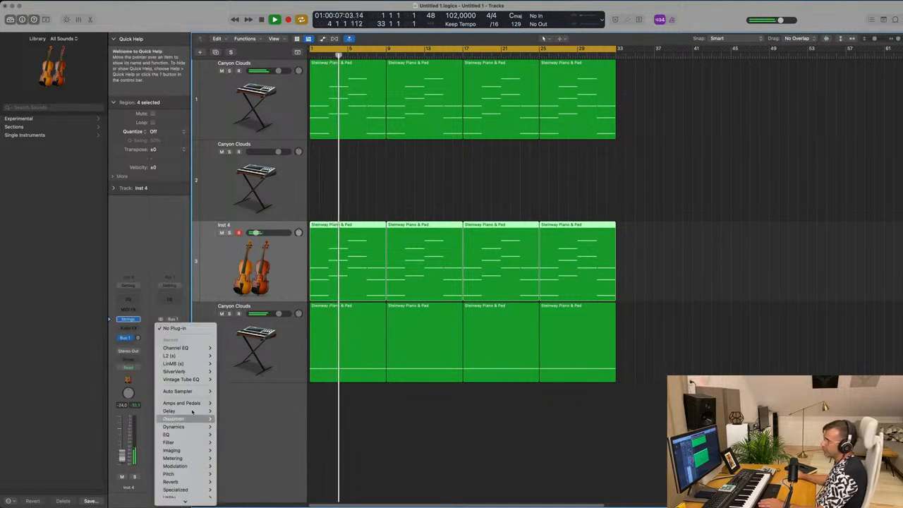
mouse_move(191, 372)
click(227, 371)
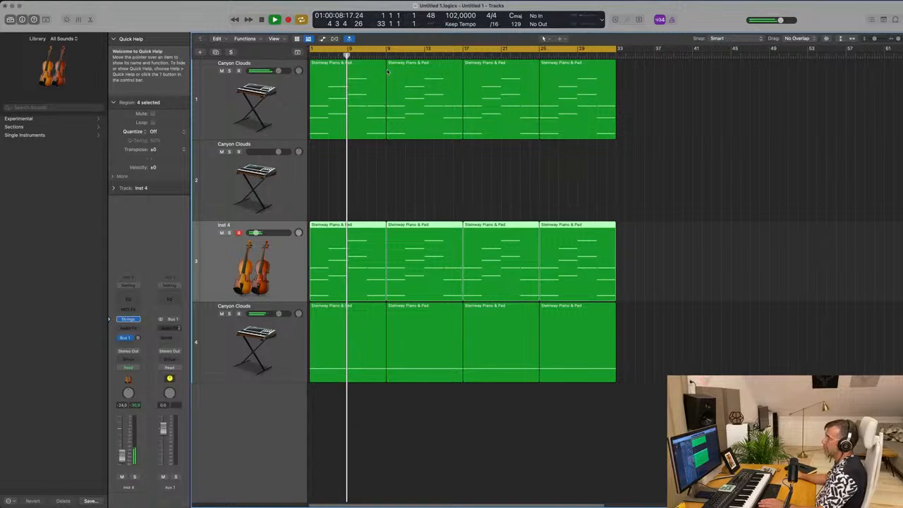
- Load the grandiose SilverVerb preset with the wet output at 100%, and raise the strings' Bus 1 send level
click(350, 104)
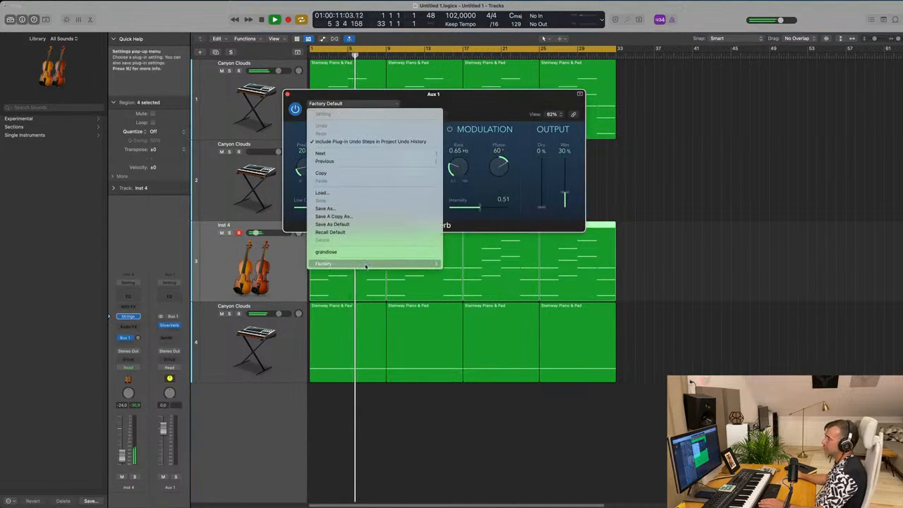
click(326, 252)
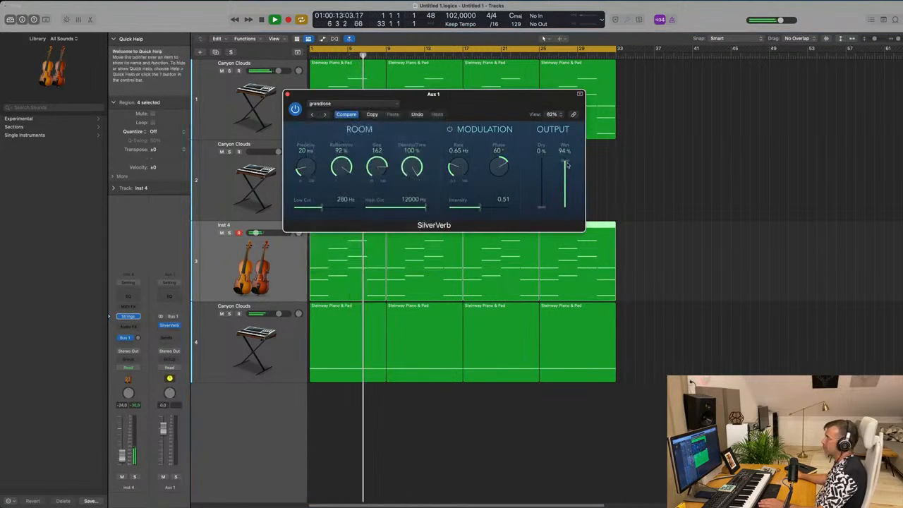
key(Return)
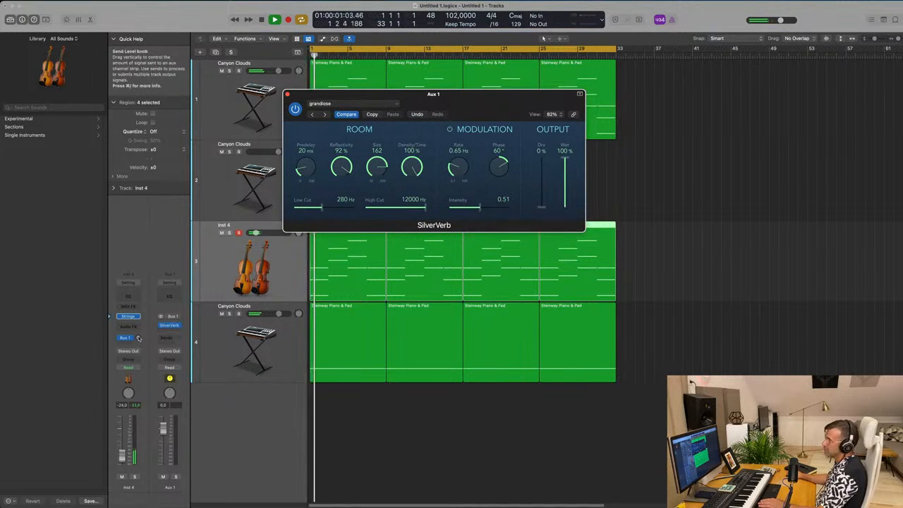
drag(138, 339, 139, 335)
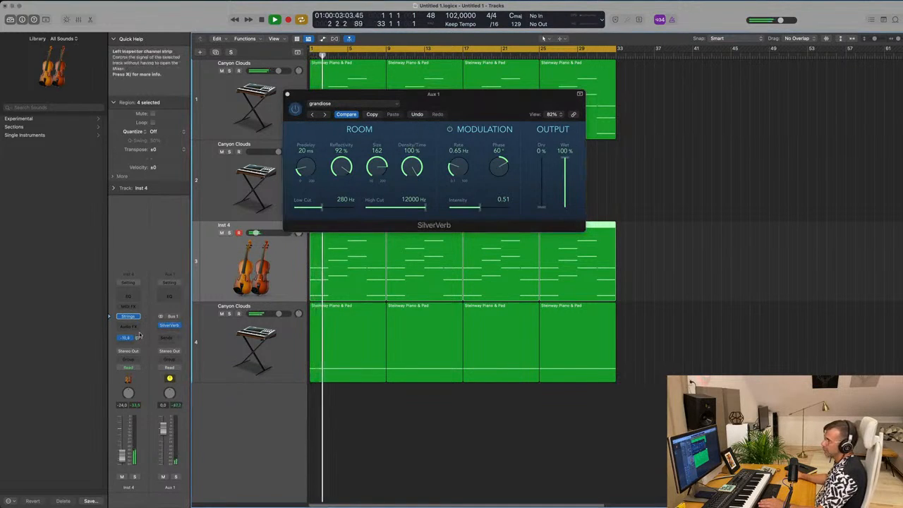
drag(446, 112, 497, 175)
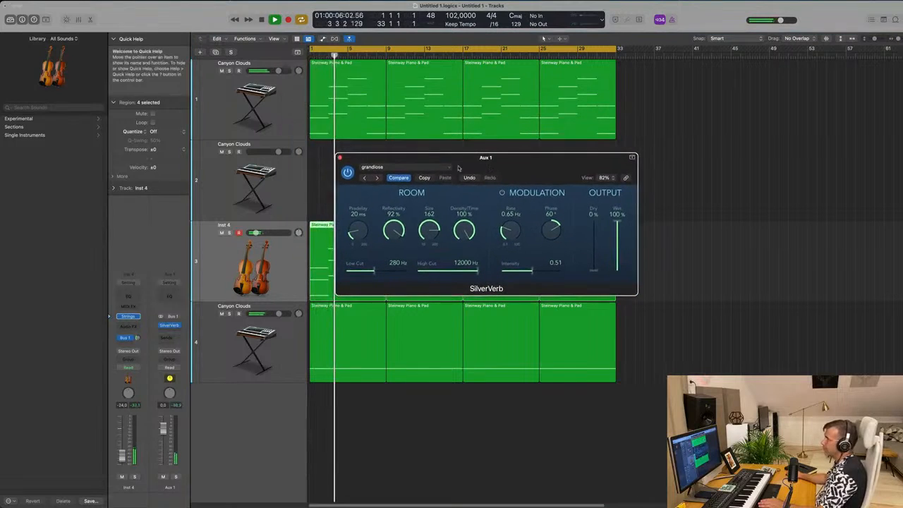
- Close the SilverVerb window, raise the strings' Bus 1 send level further, and stop playback
click(339, 158)
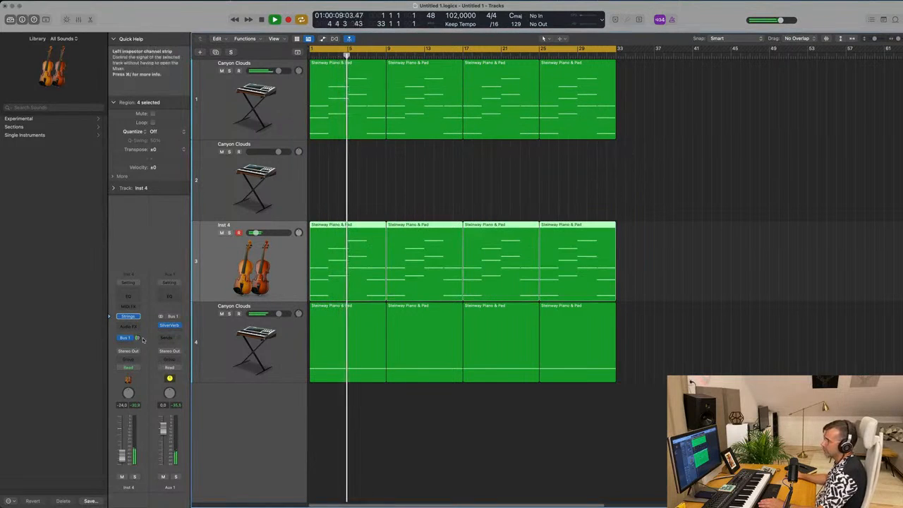
drag(138, 338, 139, 325)
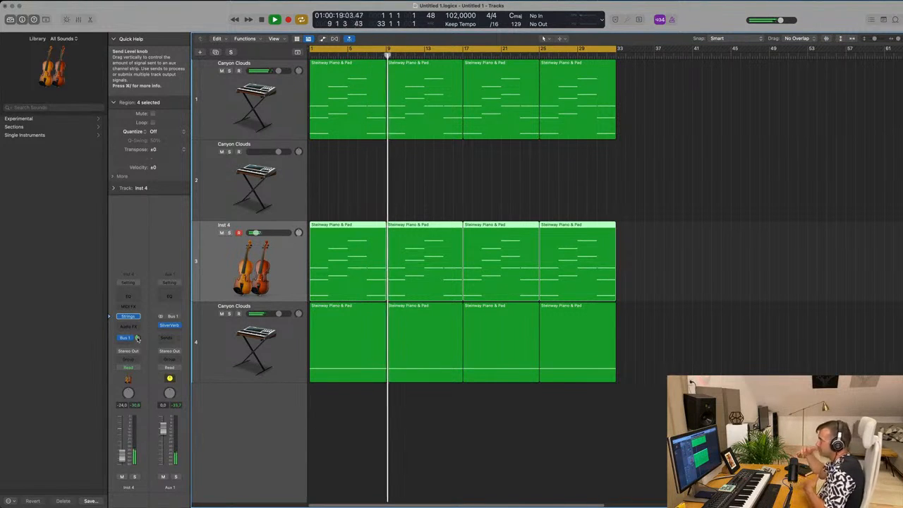
key(space)
- Open the first strings region in the Piano Roll and lengthen the first chord's notes to slightly overlap the second chord
click(354, 219)
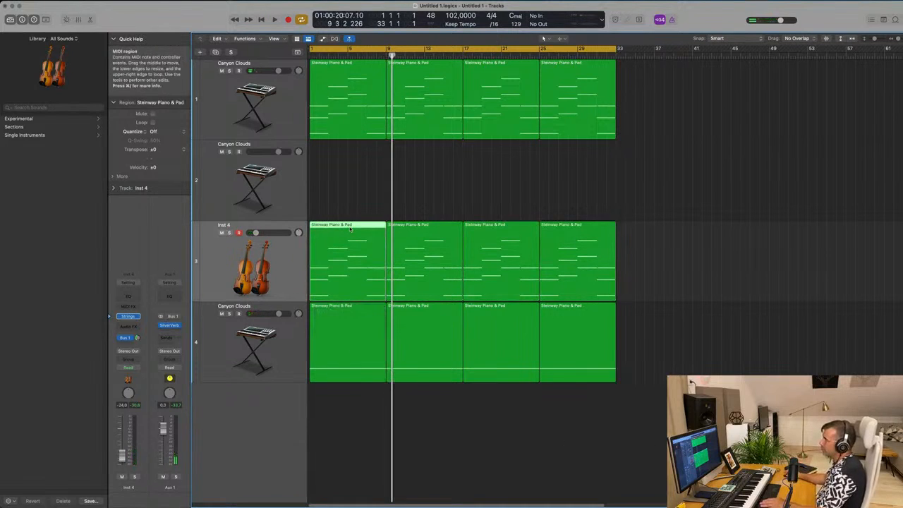
double_click(350, 229)
scroll(416, 446, up, 5)
scroll(397, 457, left, 5)
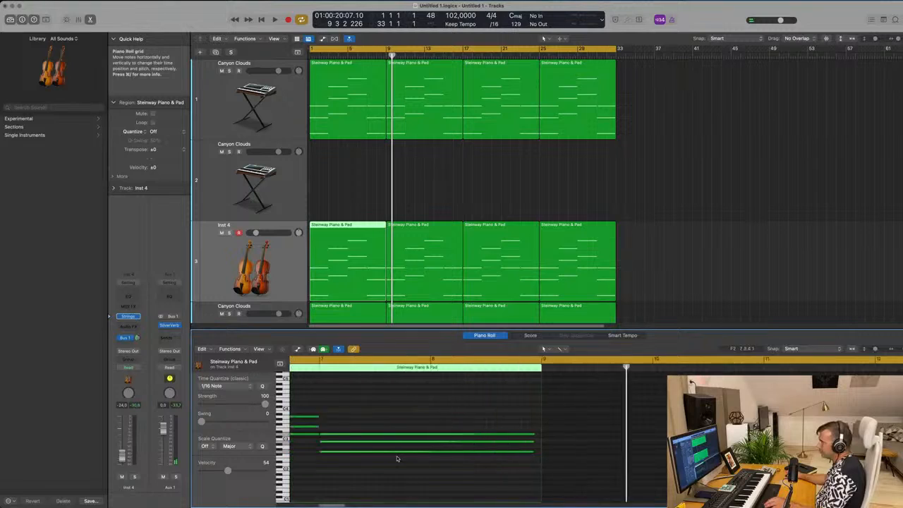
scroll(401, 455, left, 5)
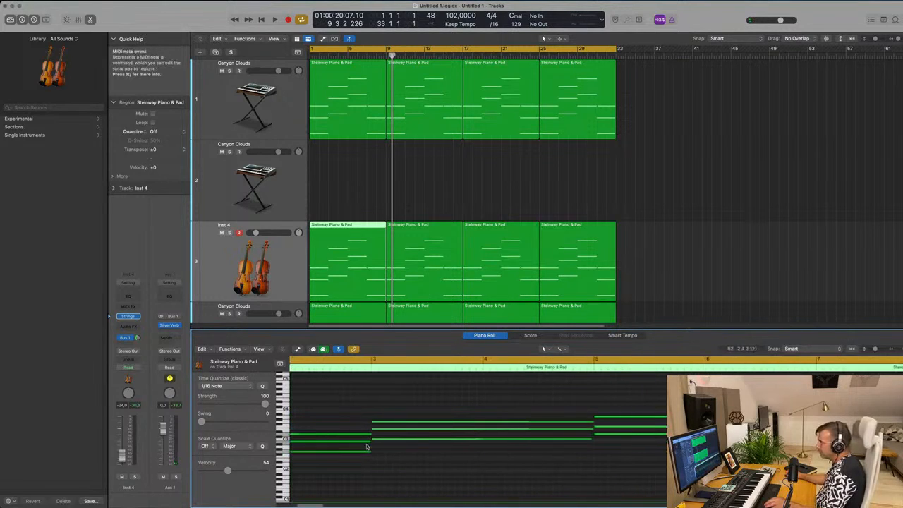
mouse_move(369, 441)
mouse_down()
mouse_move(374, 455)
mouse_move(375, 435)
mouse_up()
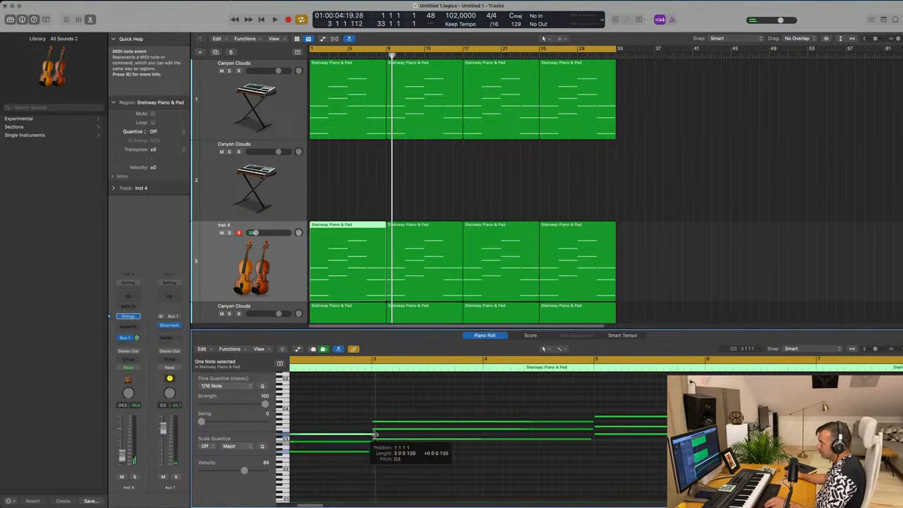
- Lengthen the second and third strings chords' notes slightly past the start of the chord that follows each
drag(592, 421, 597, 423)
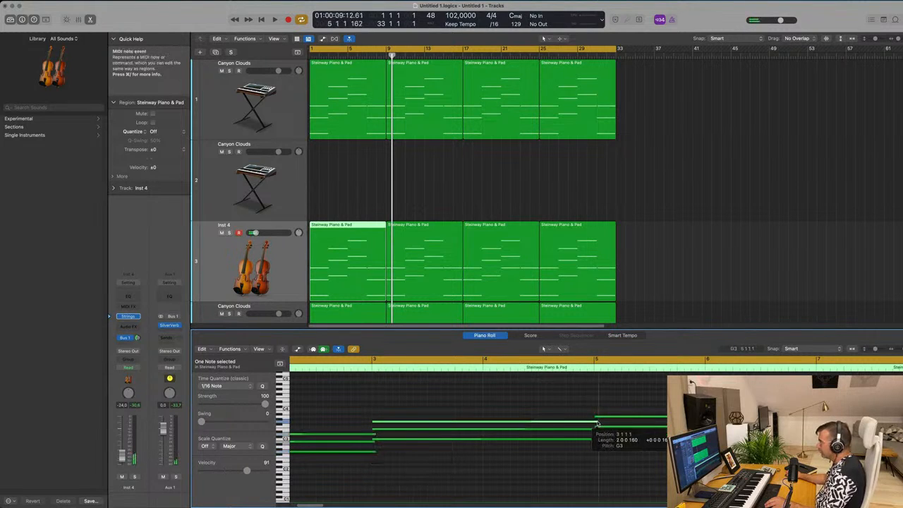
click(595, 430)
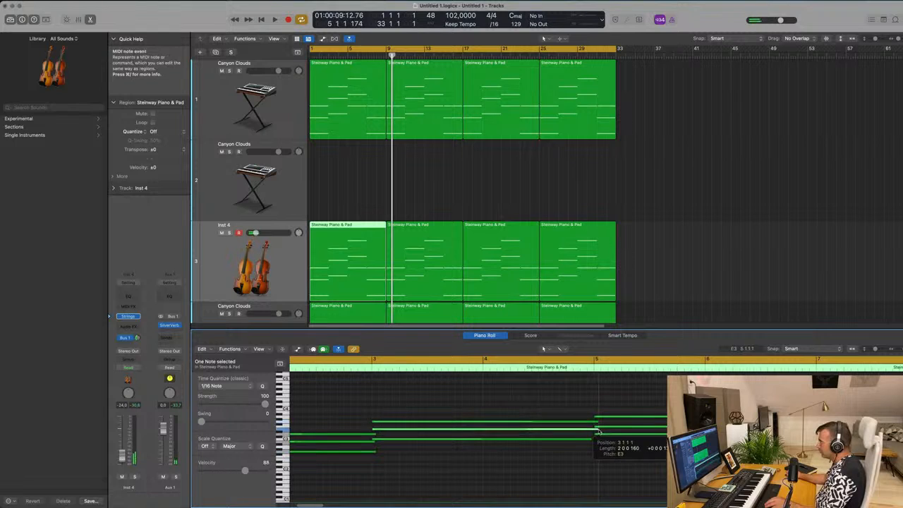
drag(590, 438, 597, 441)
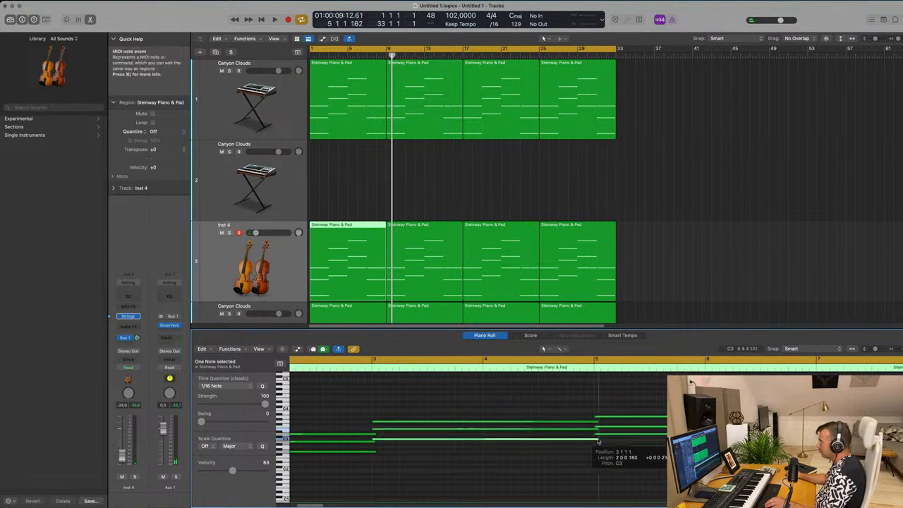
key(super+Left)
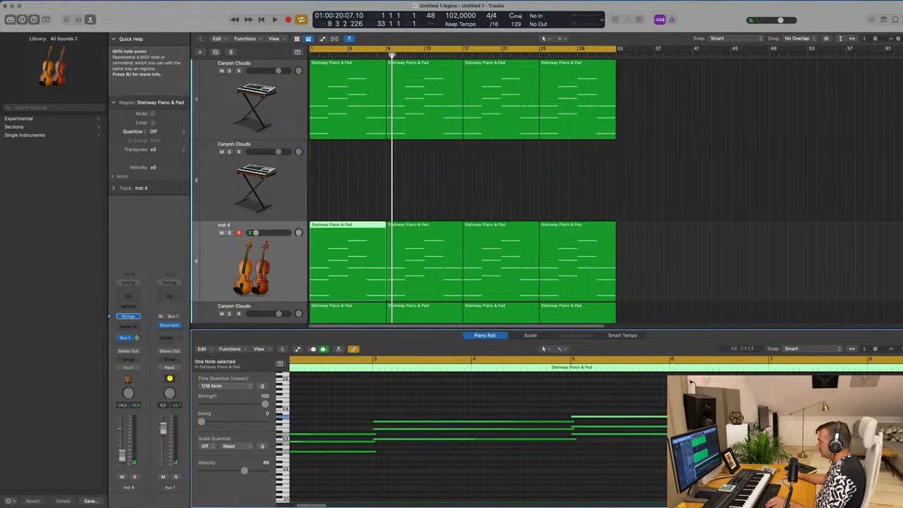
key(super+Left)
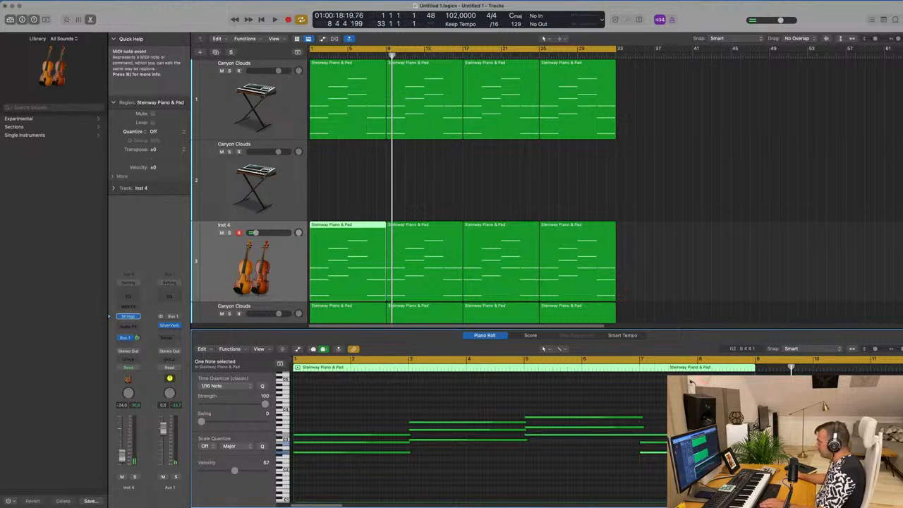
- Start playback, delete the three unedited strings regions, and repeat the edited first region three times in their place
key(space)
drag(709, 245, 402, 264)
key(Delete)
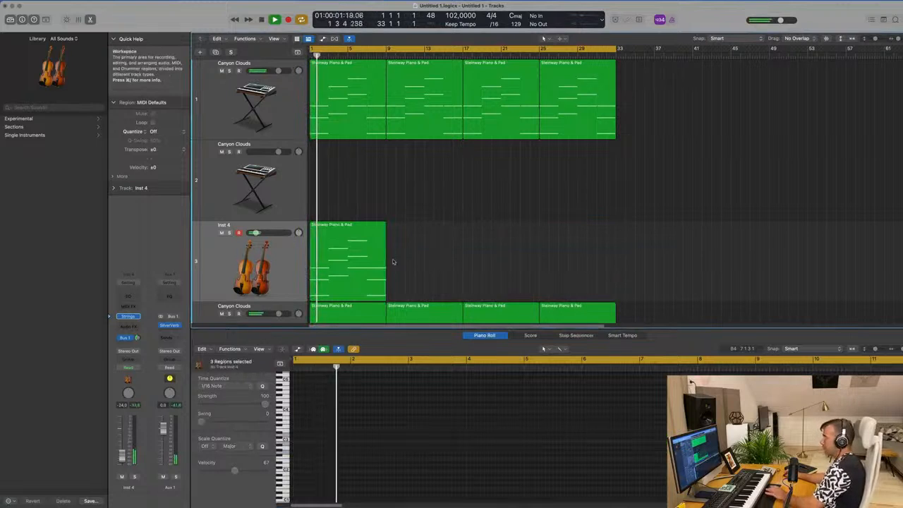
click(364, 256)
key(super+r)
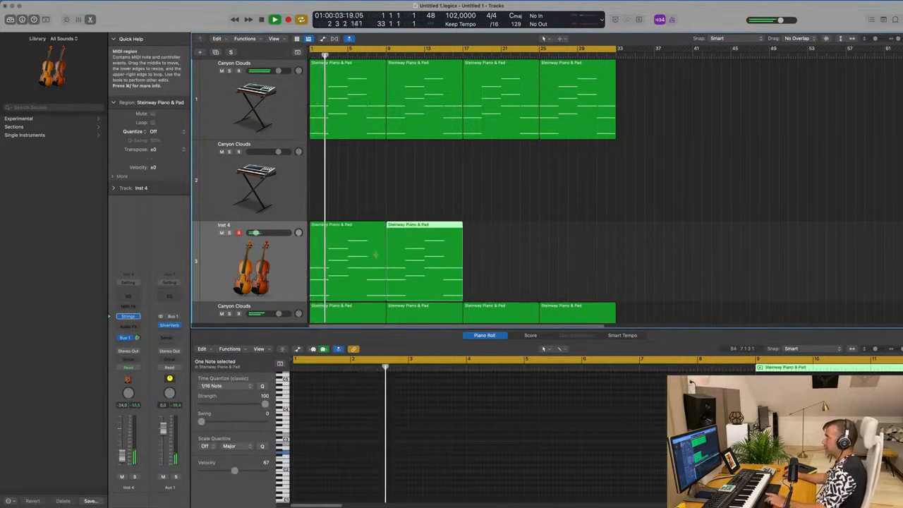
key(super+r)
key(super+r)
- Set the strings' volume to -22.5 dB and add a Channel EQ with a +3.8 dB high shelf at 2600 Hz
click(243, 272)
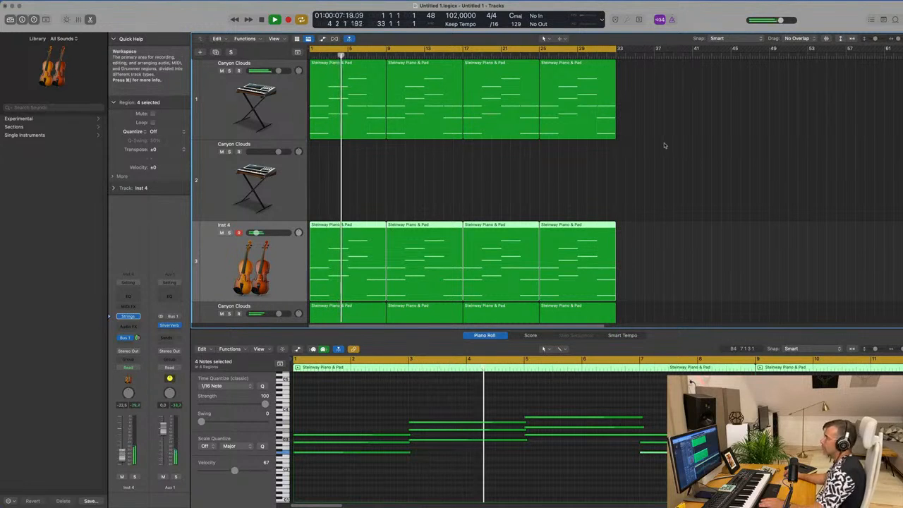
scroll(671, 186, down, 4)
scroll(678, 198, up, 2)
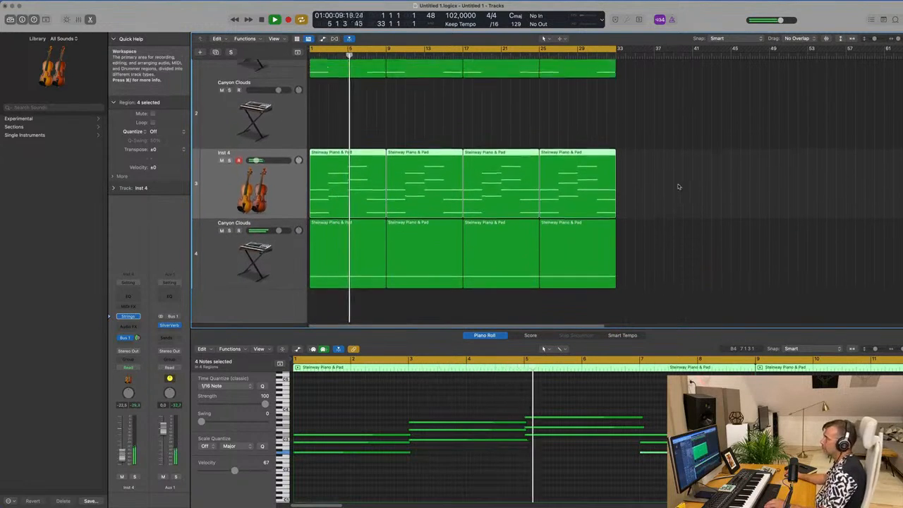
click(128, 297)
mouse_move(625, 268)
mouse_down()
mouse_move(626, 288)
mouse_move(625, 255)
mouse_up()
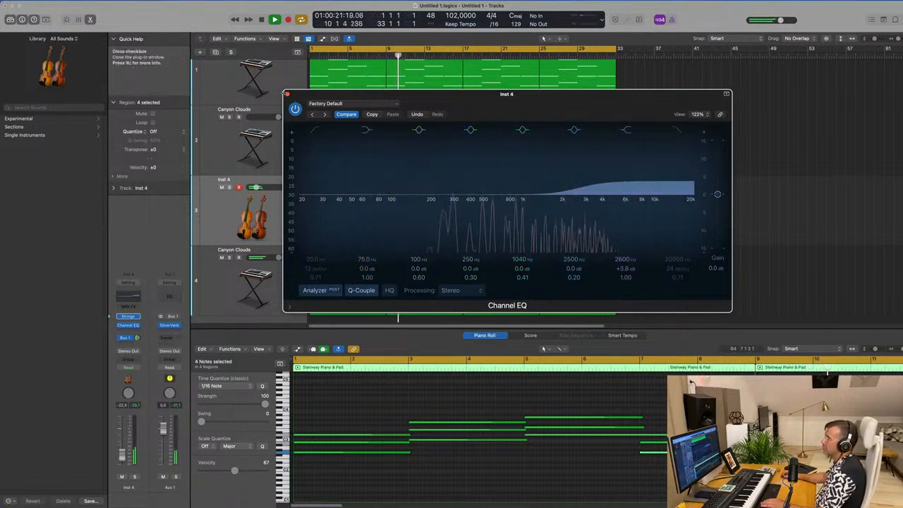
click(287, 94)
click(287, 95)
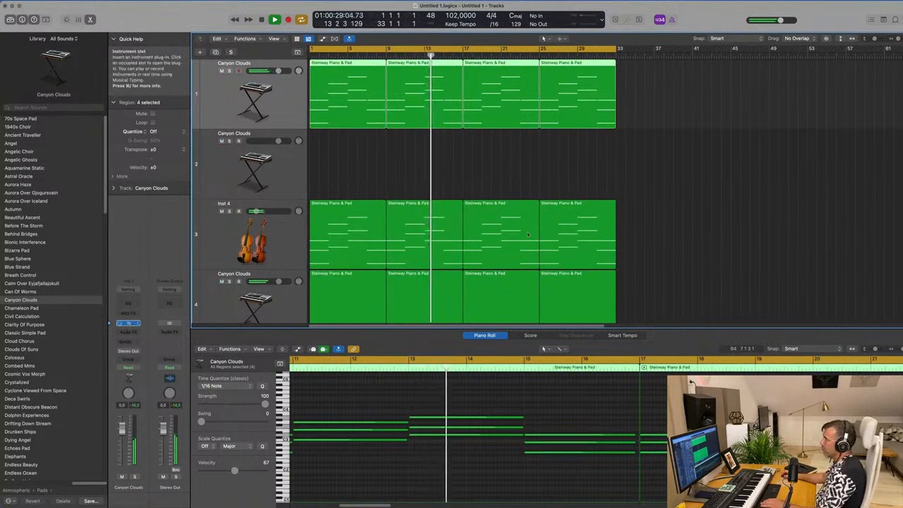
- Open Alchemy on the first Canyon Clouds track, lower its Cutoff to about 46%, and close the plug-in
click(128, 323)
drag(806, 314, 811, 356)
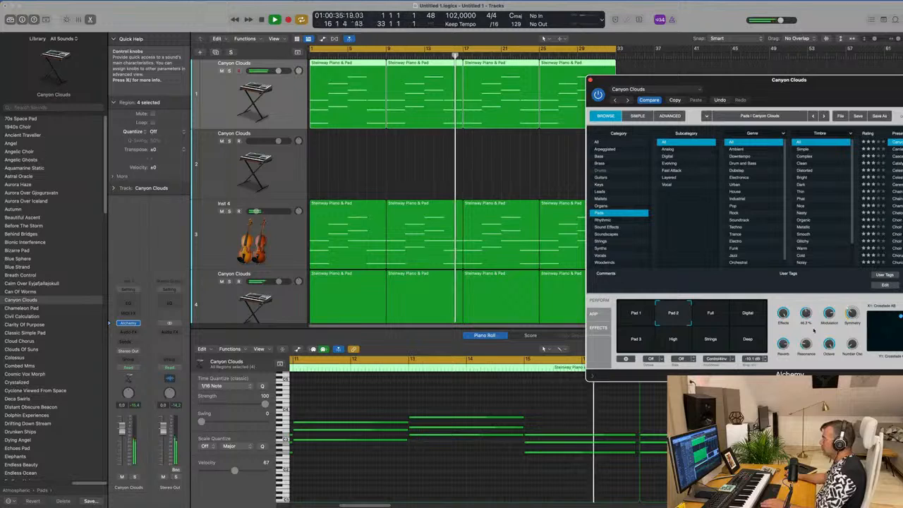
drag(713, 89, 441, 199)
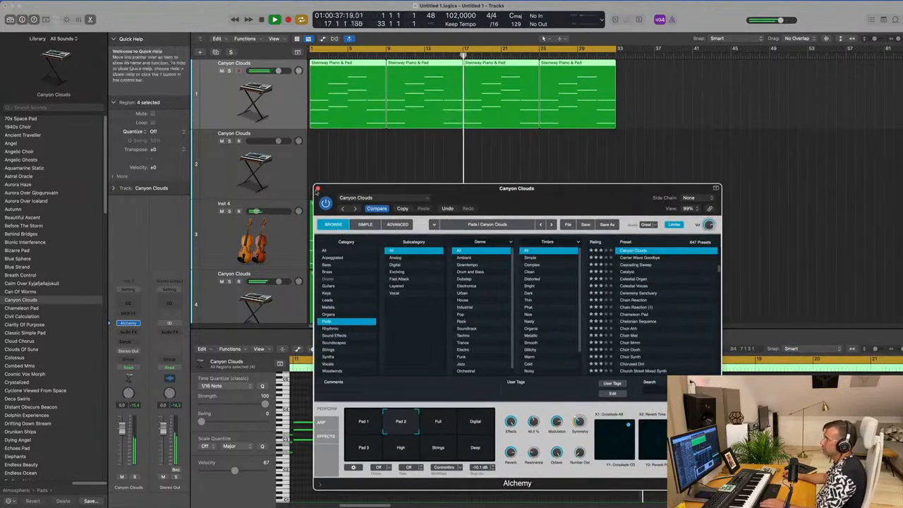
click(317, 188)
- Compare the mix with the first Canyon Clouds track muted and unmuted, and set that track's volume to -4.2 dB
click(221, 72)
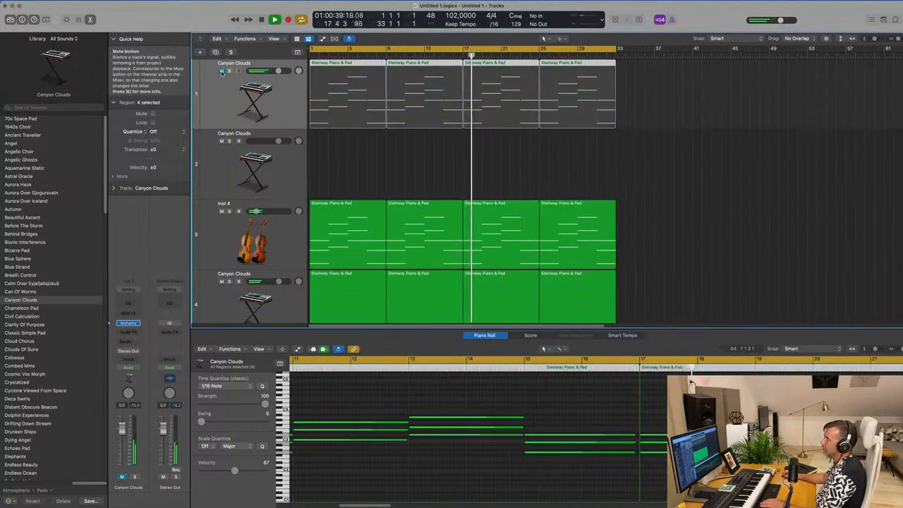
click(221, 71)
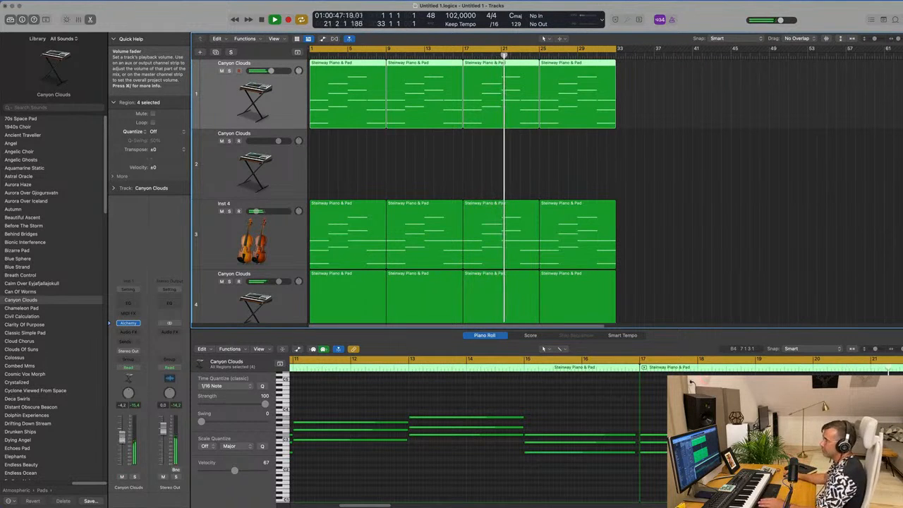
click(581, 176)
key(super+Left)
key(super+Left)
key(super+Left)
key(super+Left)
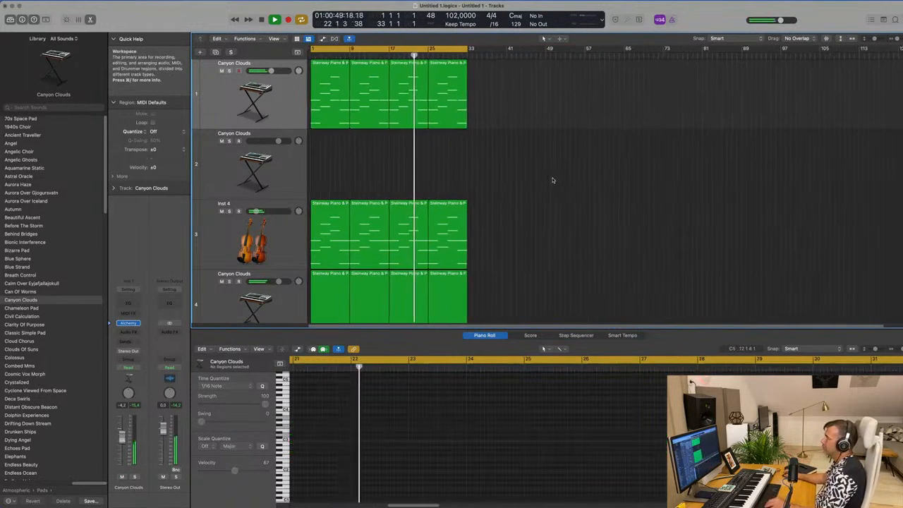
scroll(553, 180, up, 5)
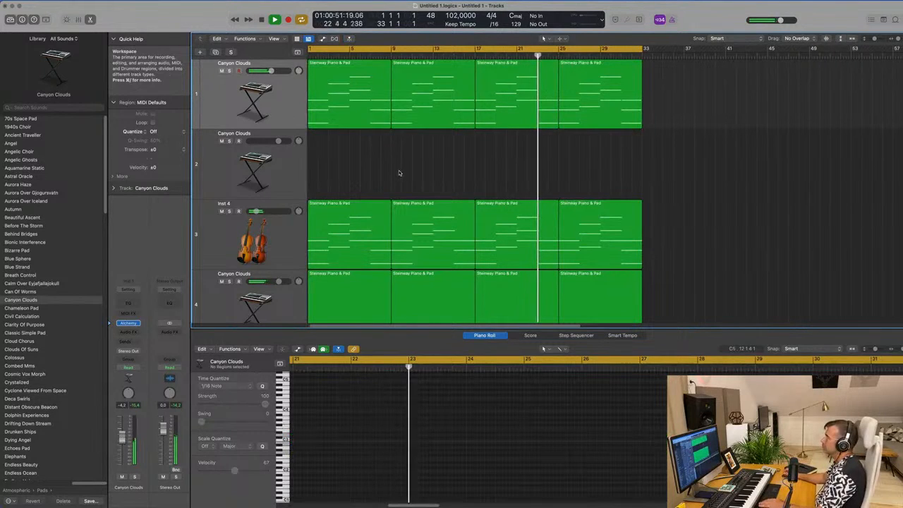
scroll(396, 177, down, 1)
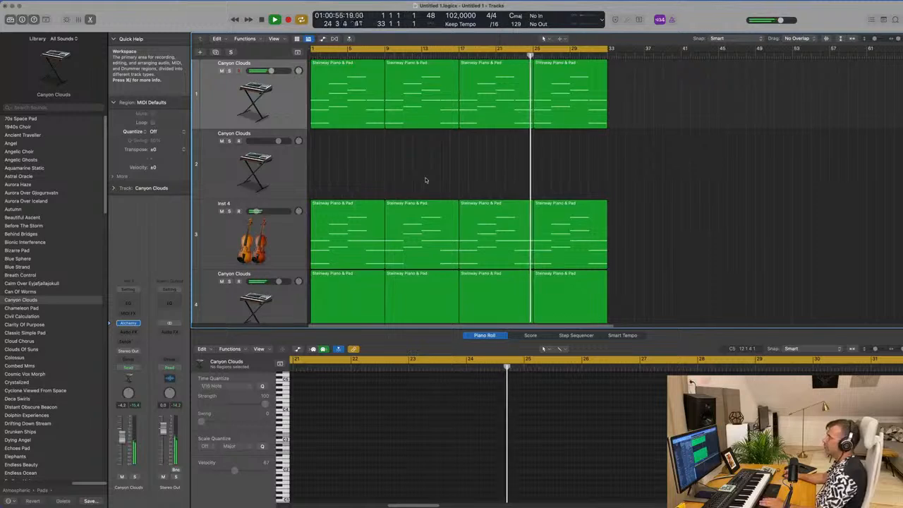
scroll(426, 180, down, 3)
scroll(426, 181, up, 3)
- Open Alchemy on the empty second Canyon Clouds track, filter its presets to Soundscapes, and copy the first pad region onto that track
click(220, 163)
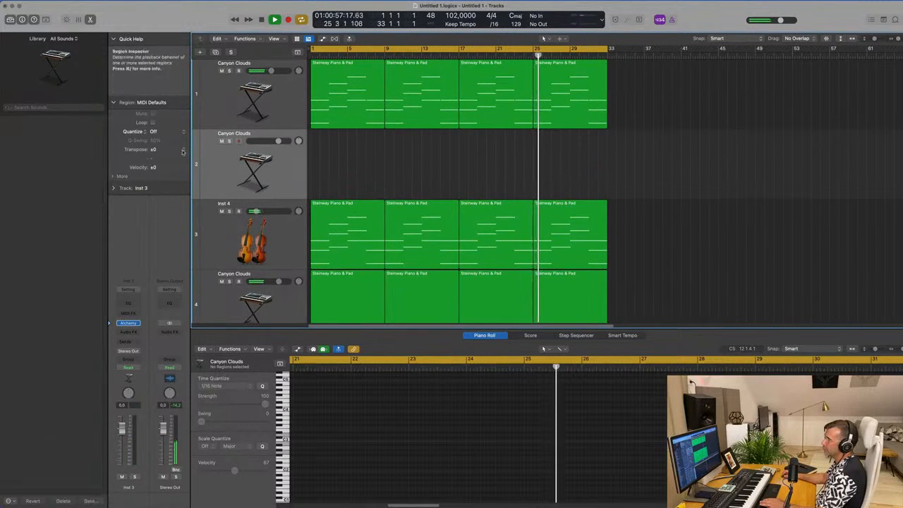
click(127, 323)
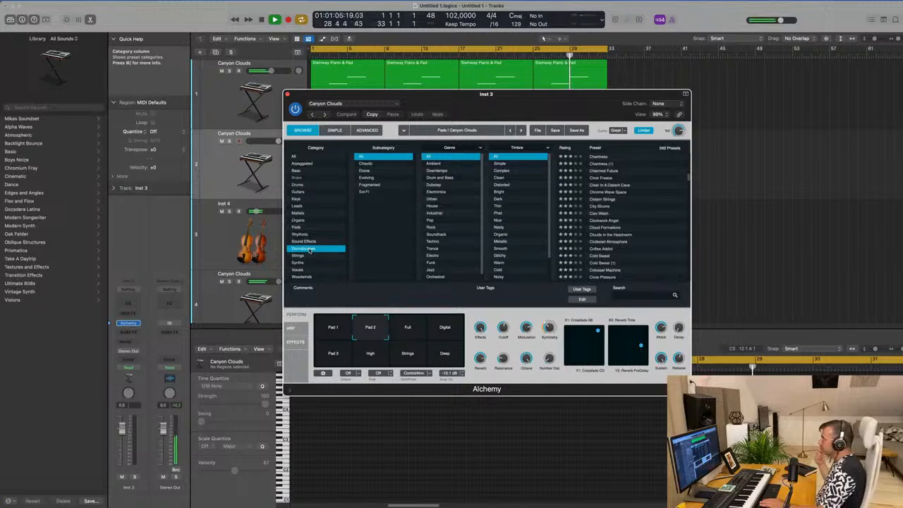
drag(557, 105, 577, 239)
drag(346, 78, 351, 106)
click(351, 156)
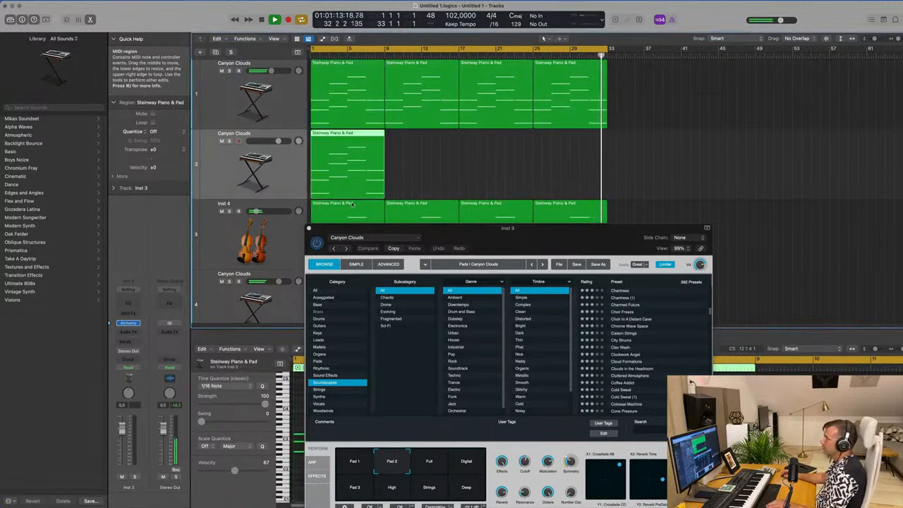
- Delete all but the first chord's lowest note in the copied region and extend that note to the region's end
drag(431, 229, 465, 76)
drag(316, 409, 374, 446)
key(Delete)
drag(406, 411, 727, 458)
key(Delete)
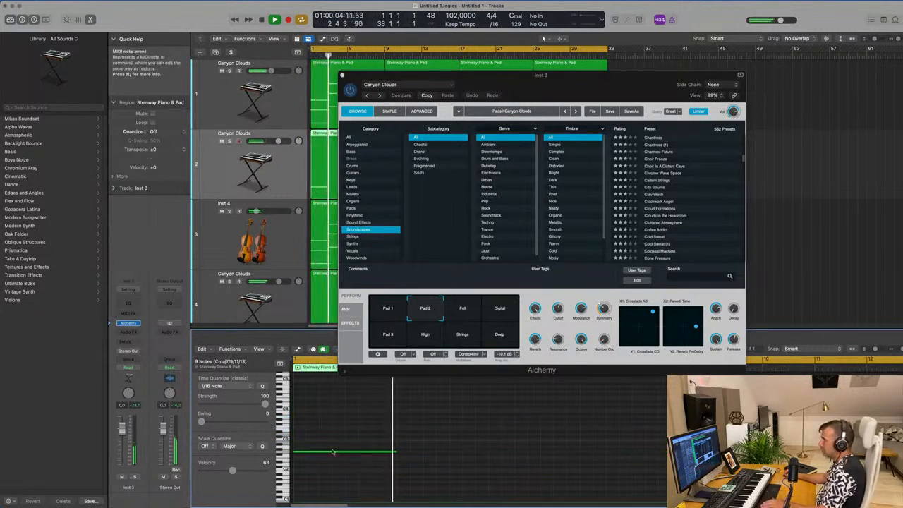
click(288, 453)
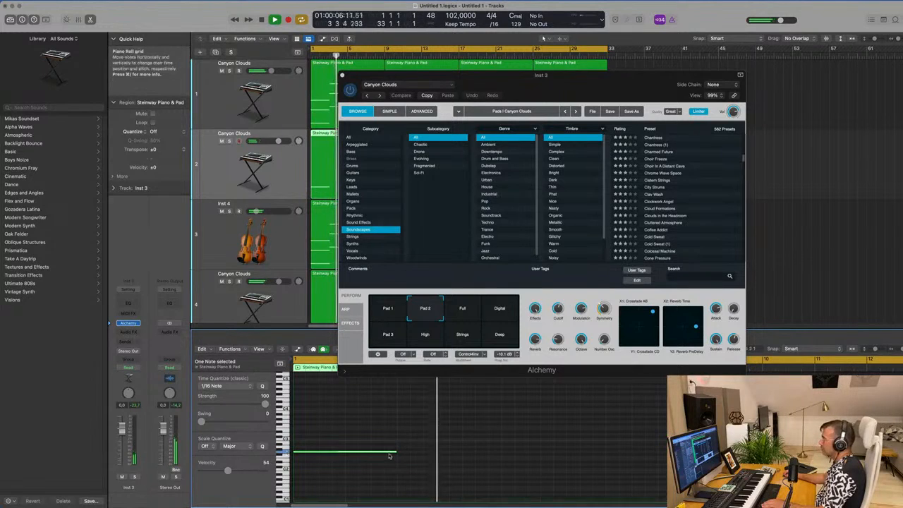
drag(396, 453, 714, 453)
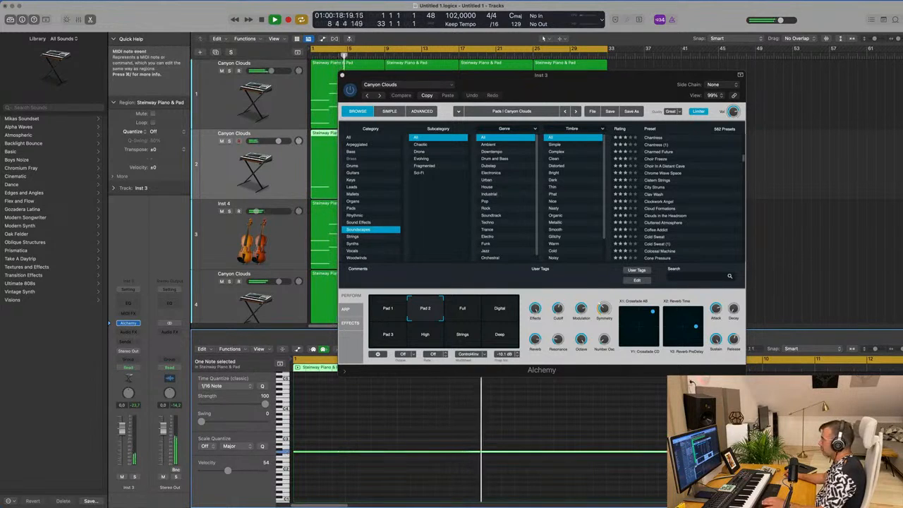
- Solo the second Canyon Clouds track and restart playback from the beginning
drag(561, 85, 542, 109)
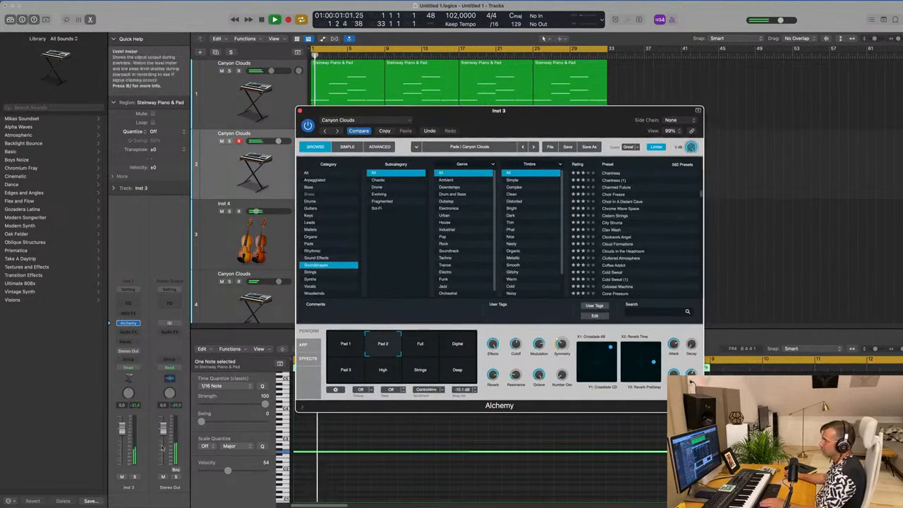
click(136, 478)
drag(532, 122, 693, 175)
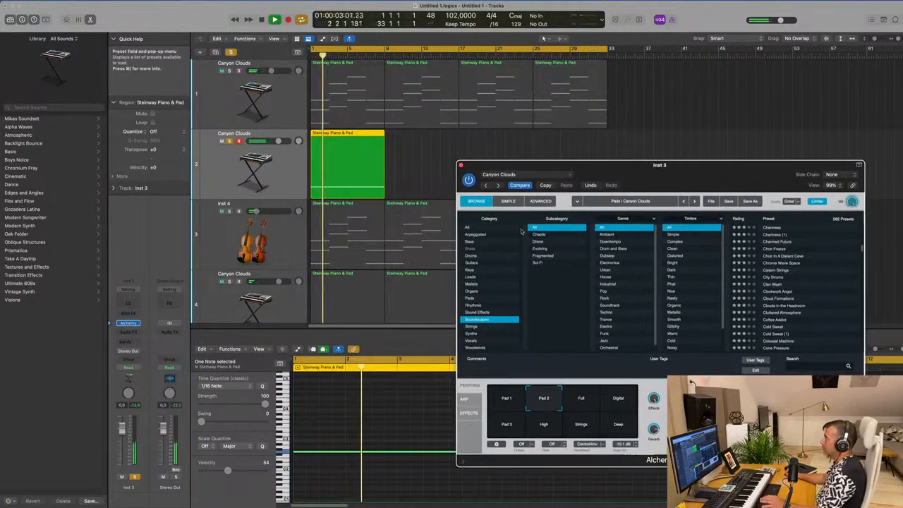
key(space)
key(space)
- Repeat the single-note region three times on the second Canyon Clouds track to match the length of the other parts
click(356, 153)
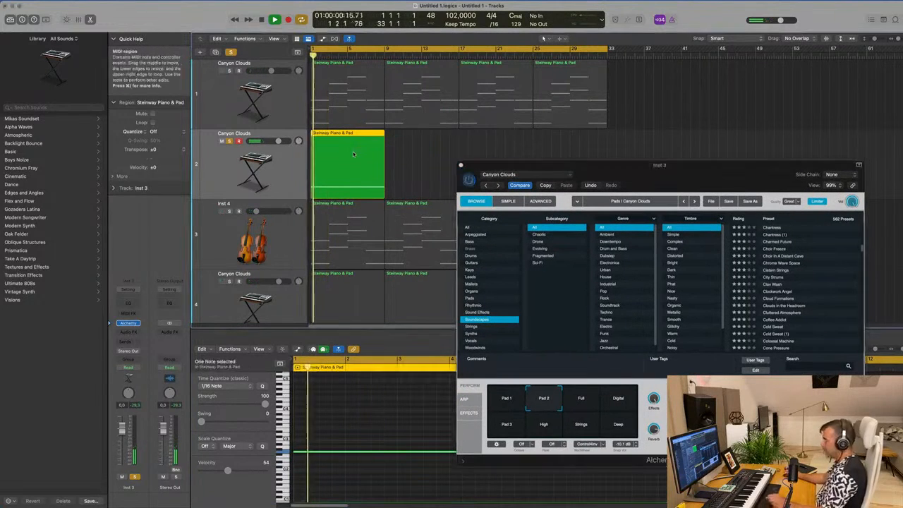
key(super+r)
key(super+r)
key(super+r)
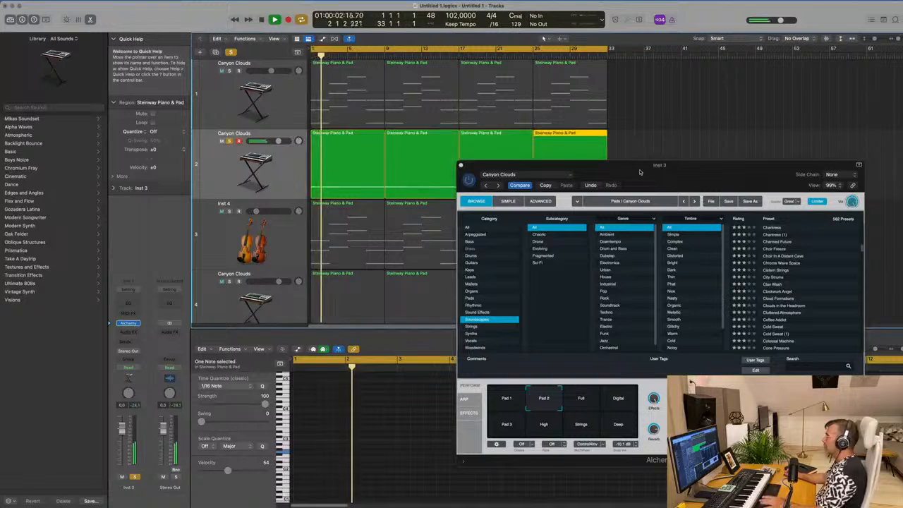
- Load the Diffused Liquid soundscape preset in Alchemy and unsolo its track to hear it with the other parts
drag(641, 171, 490, 121)
key(space)
key(space)
scroll(615, 235, down, 6)
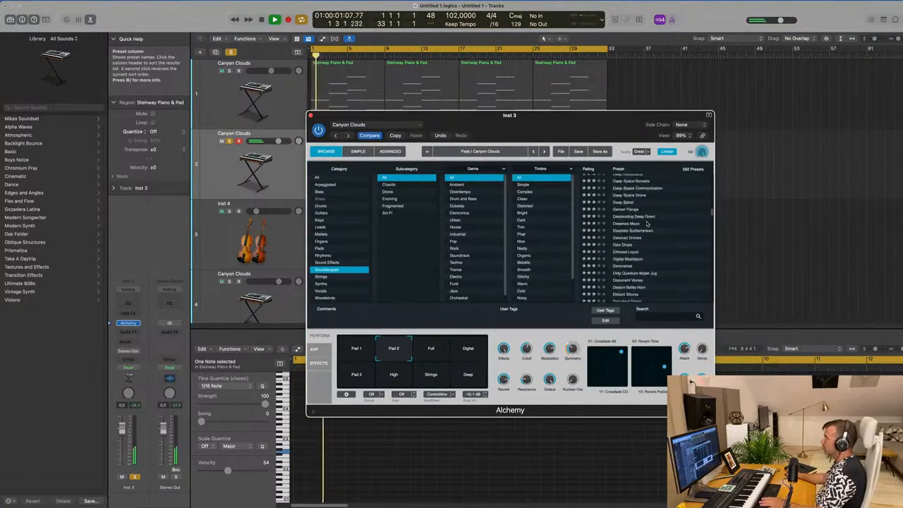
click(616, 228)
drag(523, 121, 616, 145)
key(space)
key(space)
click(135, 476)
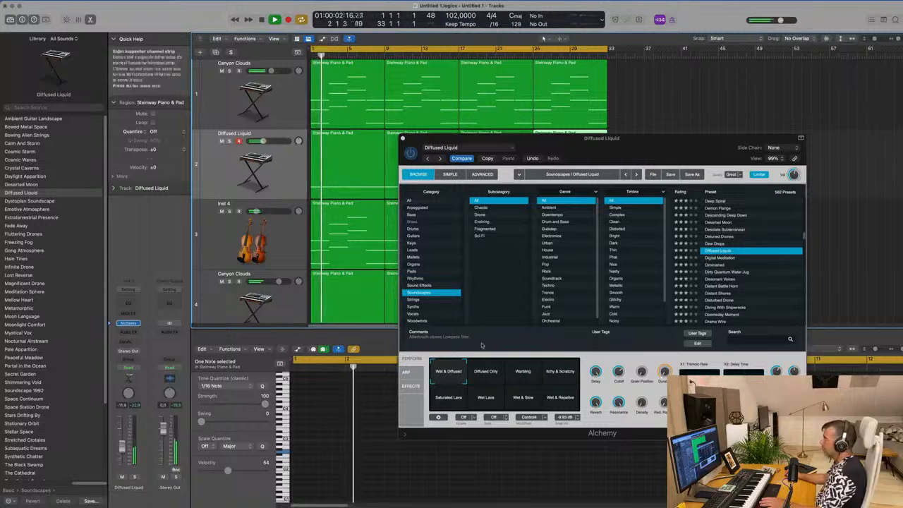
- Audition the Distant Battle Horn and Disturbed Drone presets against the full arrangement
scroll(727, 278, down, 1)
click(721, 271)
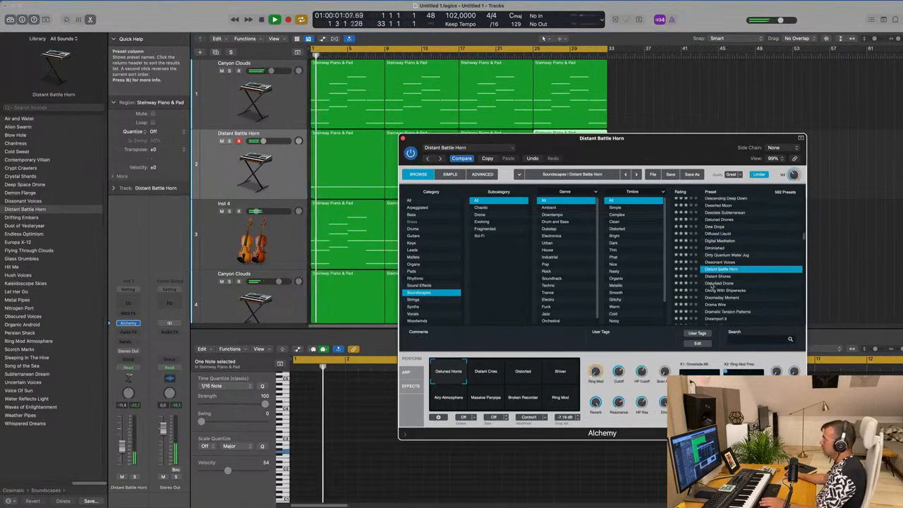
click(715, 283)
scroll(767, 278, down, 1)
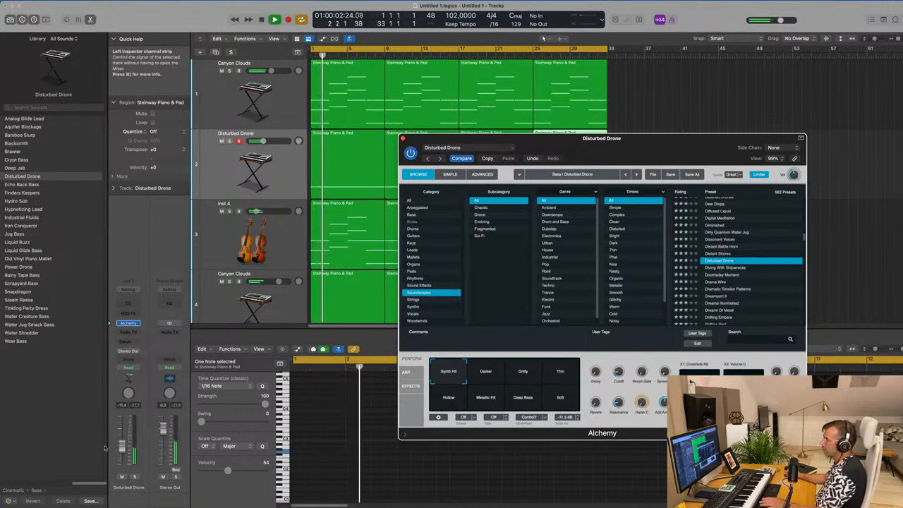
- Solo the Disturbed Drone track, try its Darker, Gritty and Thin variations, and return to the full mix
click(135, 477)
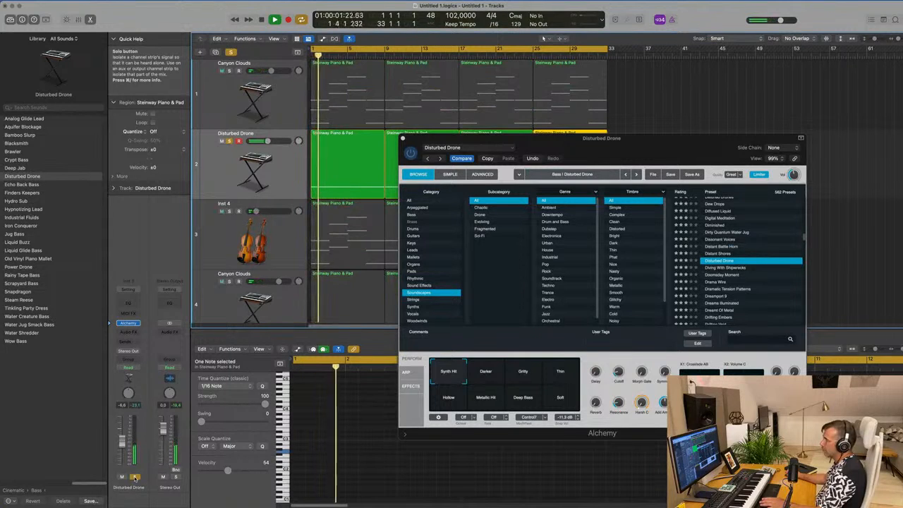
click(492, 381)
click(521, 381)
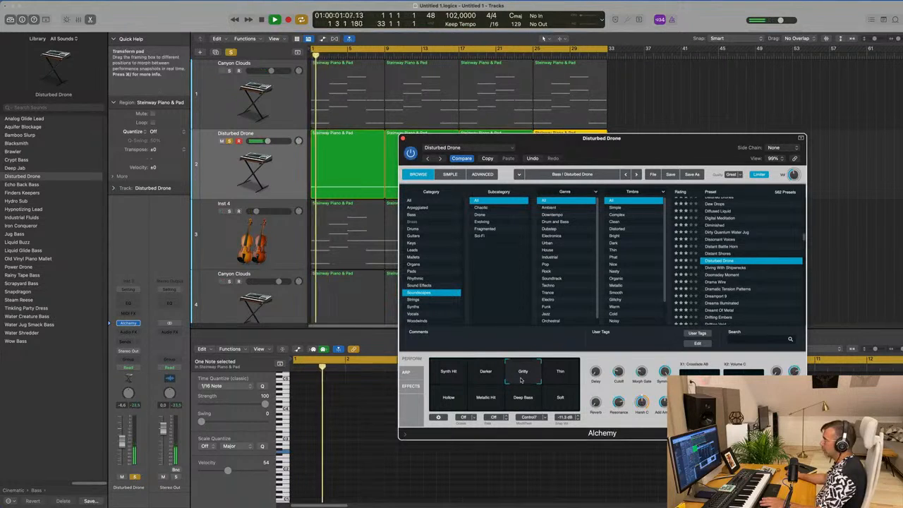
drag(526, 138, 490, 292)
click(288, 150)
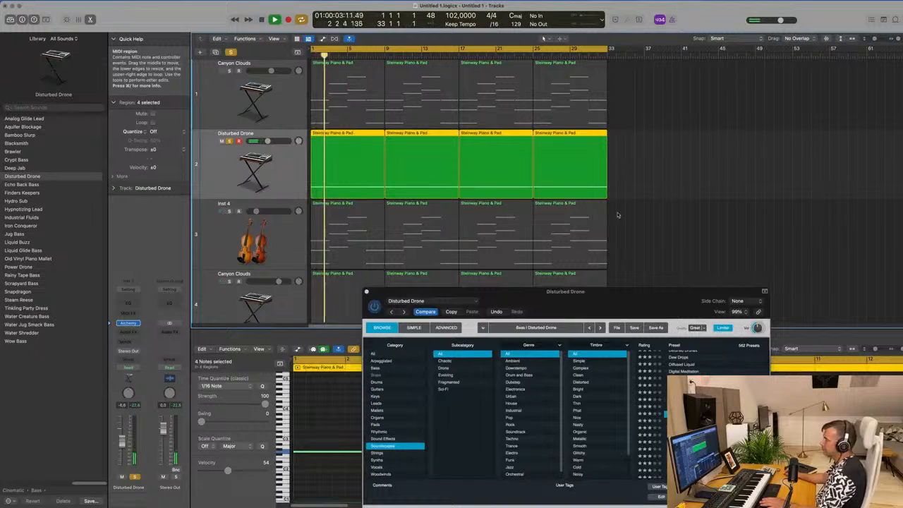
drag(620, 296, 663, 216)
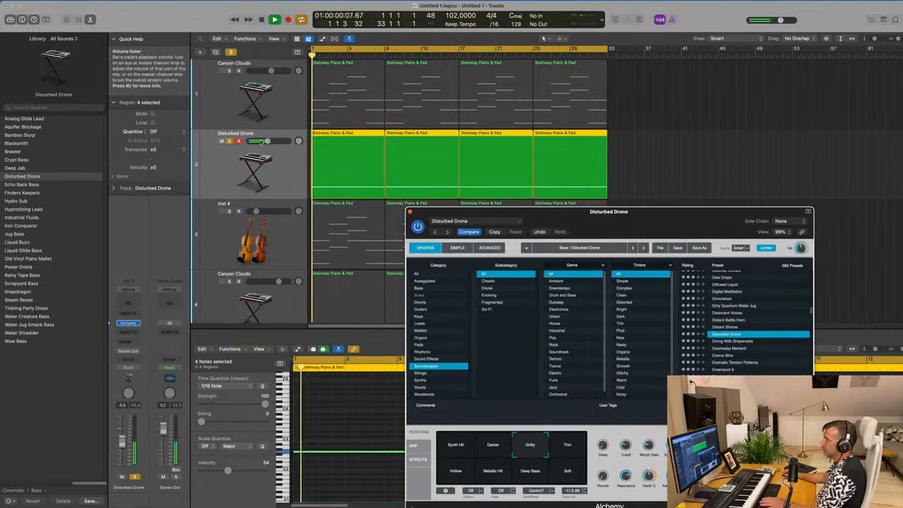
key(super+a)
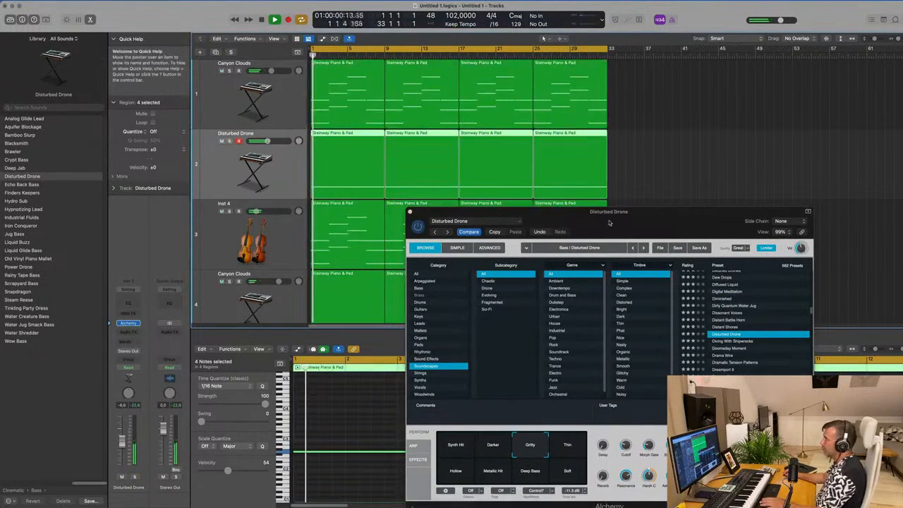
drag(621, 212, 580, 170)
key(space)
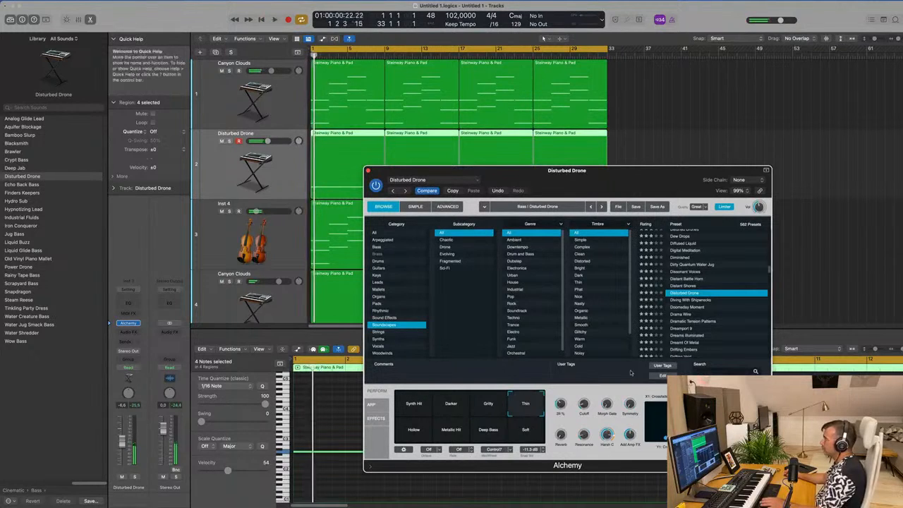
- Audition the Dramatic Tension Patterns preset and load Dreamport 9 in its place
click(678, 321)
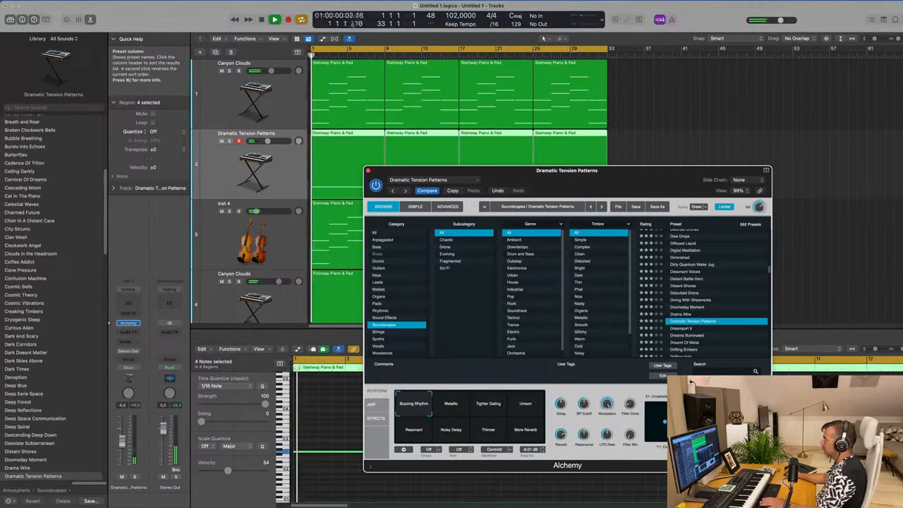
drag(627, 173, 665, 86)
click(720, 277)
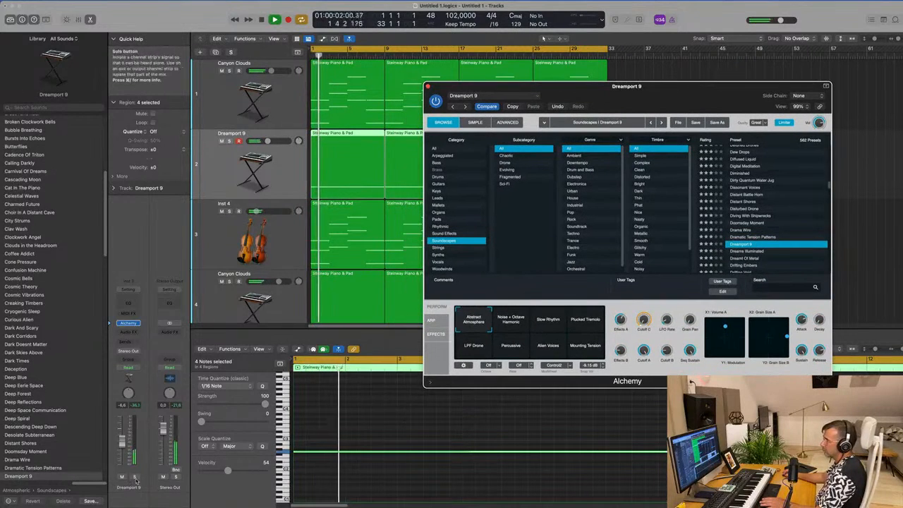
- Solo the Dreamport 9 track, audition its variations from Noise + Octave Harmonic through Mounting Tension, and unsolo it
click(135, 477)
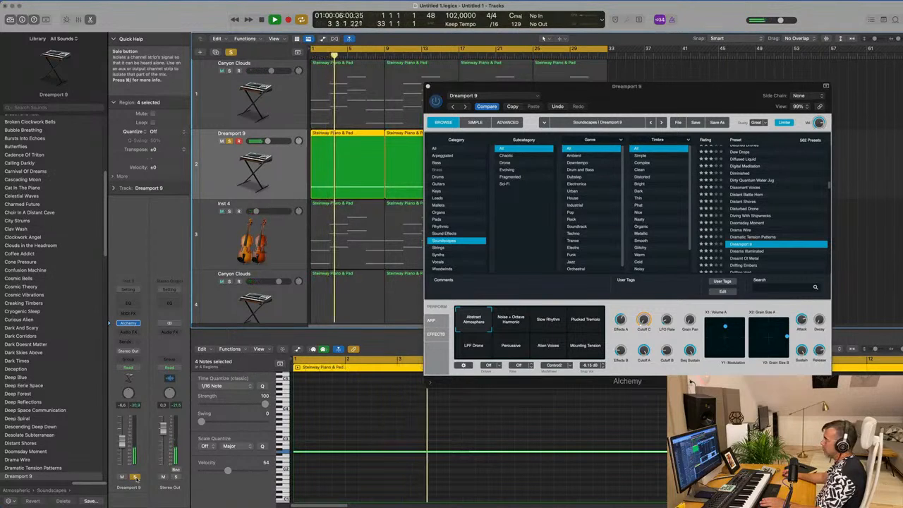
key(Return)
click(518, 321)
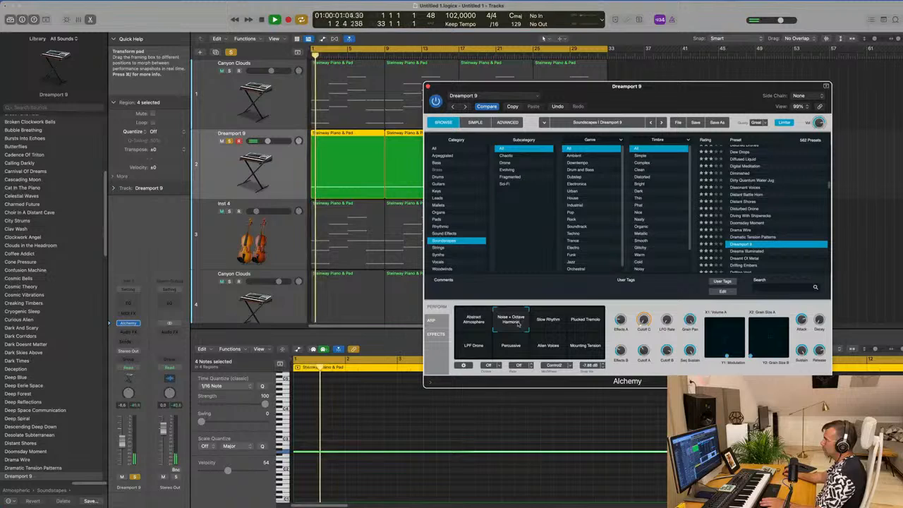
click(552, 322)
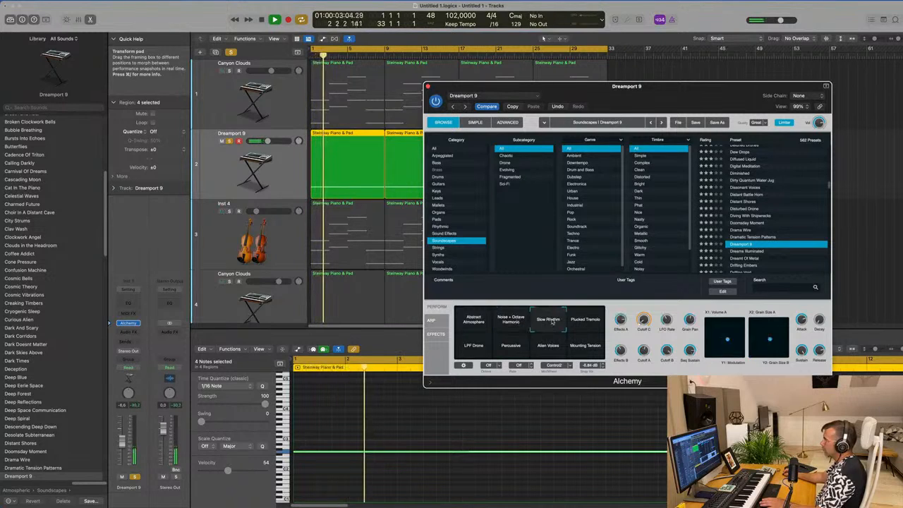
click(583, 323)
click(554, 324)
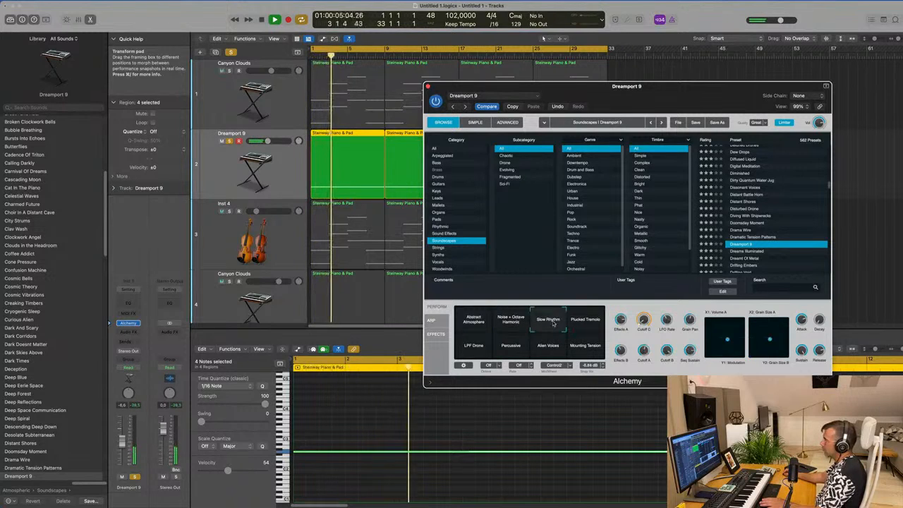
click(465, 348)
click(513, 348)
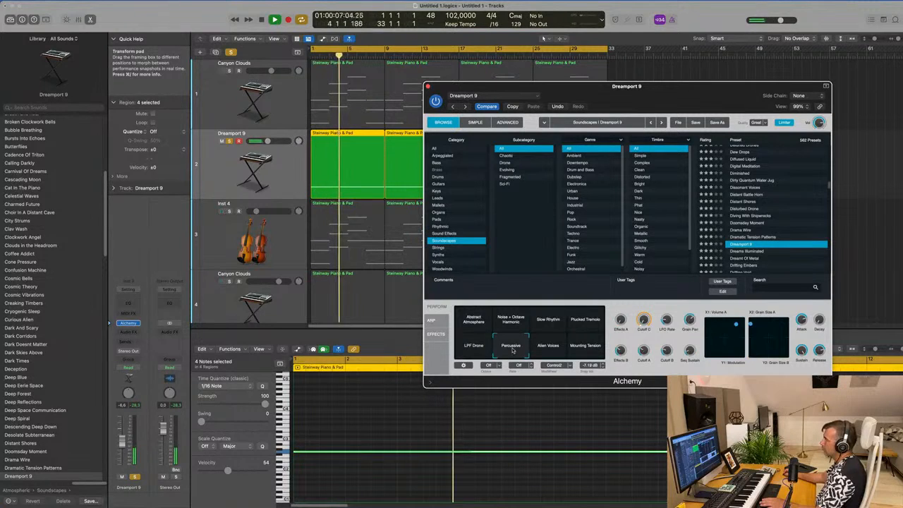
click(548, 348)
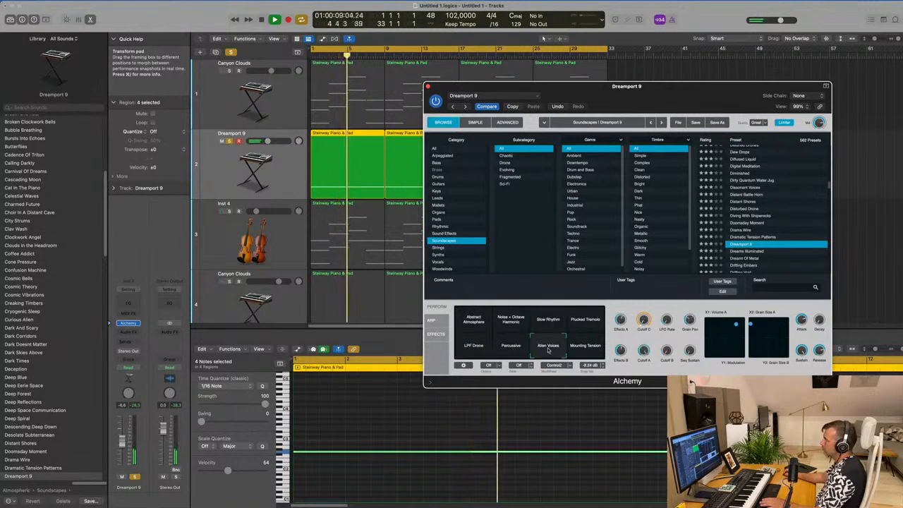
click(585, 347)
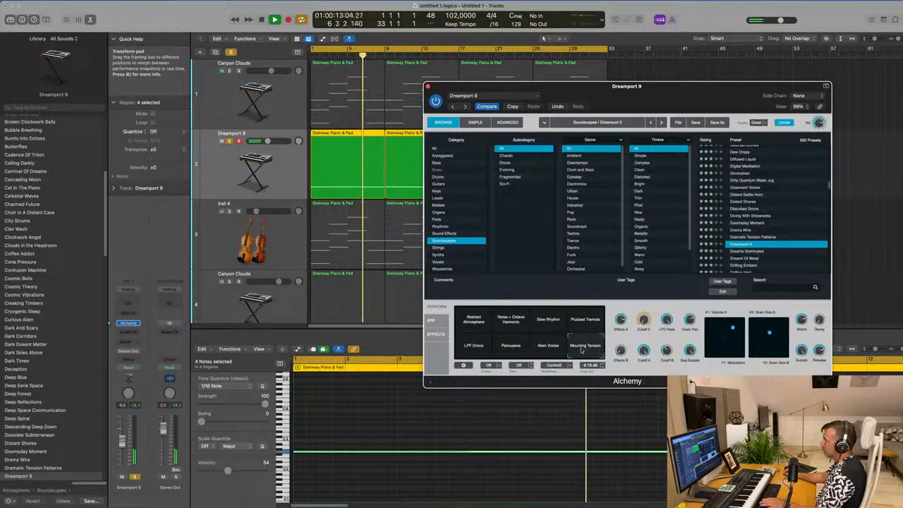
click(135, 477)
key(Return)
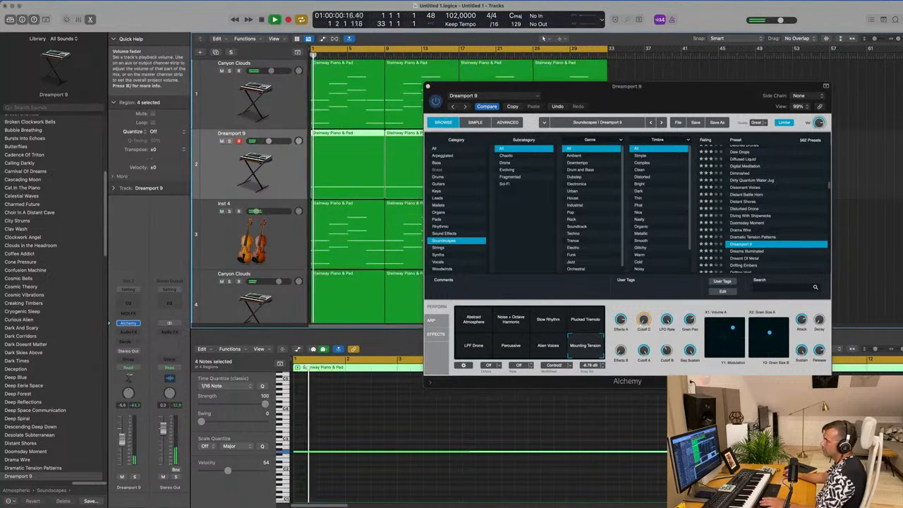
- Switch Dreamport 9 to Abstract Atmosphere, raise its track volume to -2.8 dB, and briefly check it soloed
click(469, 331)
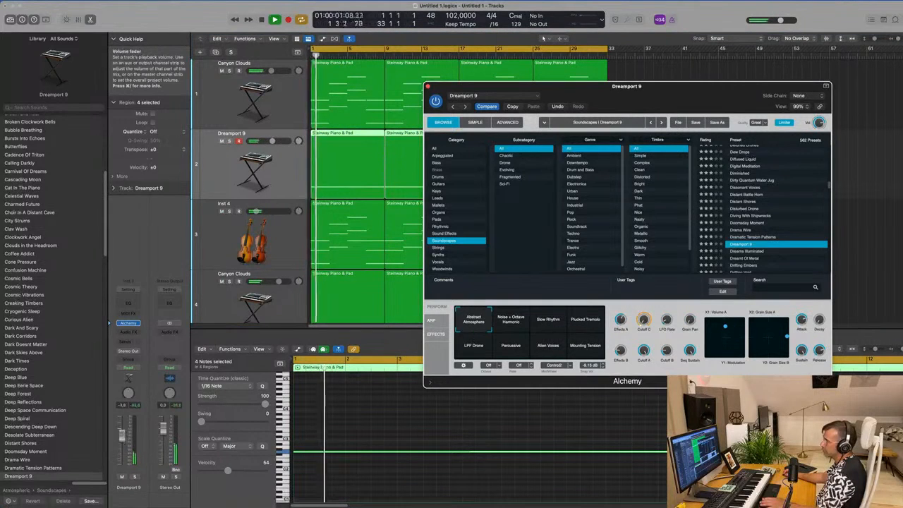
drag(122, 437, 122, 435)
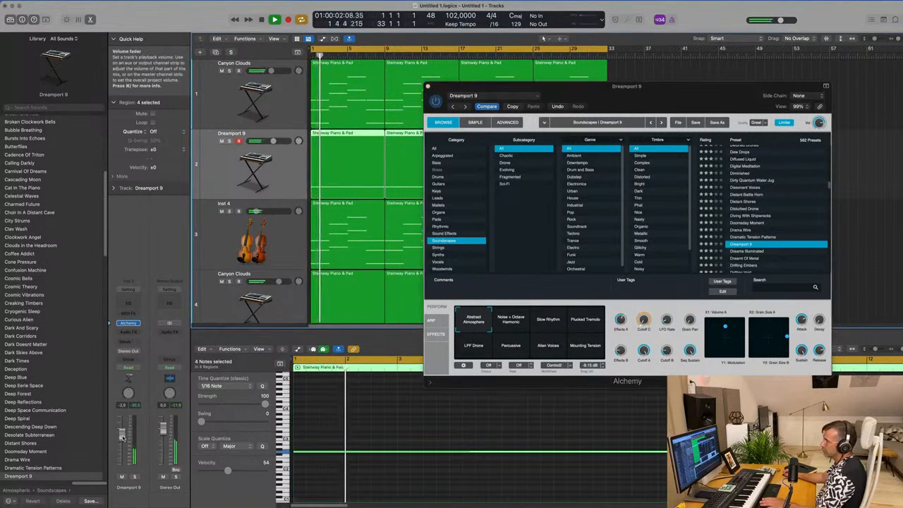
click(134, 477)
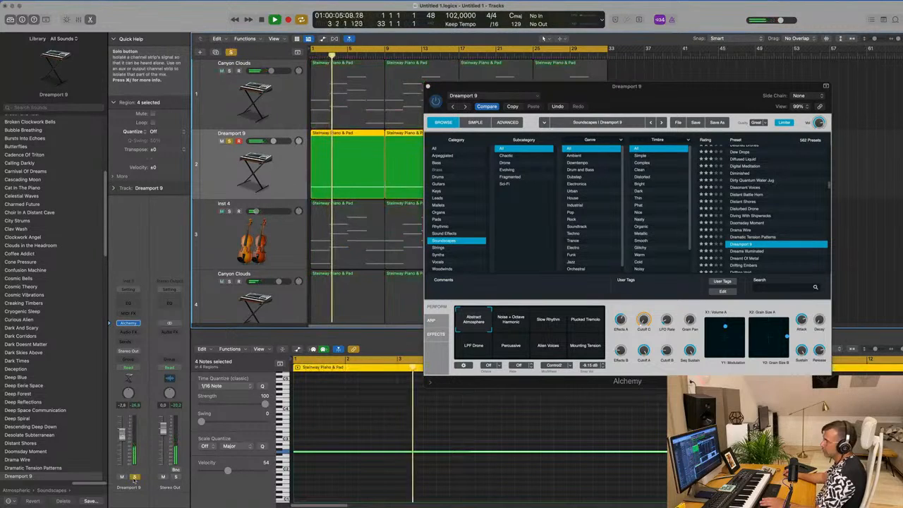
click(134, 477)
- Audition the Noise + Octave Harmonic, Plucked Tremolo, Percussive and Alien Voices variations in the mix, checking the last one soloed
click(516, 323)
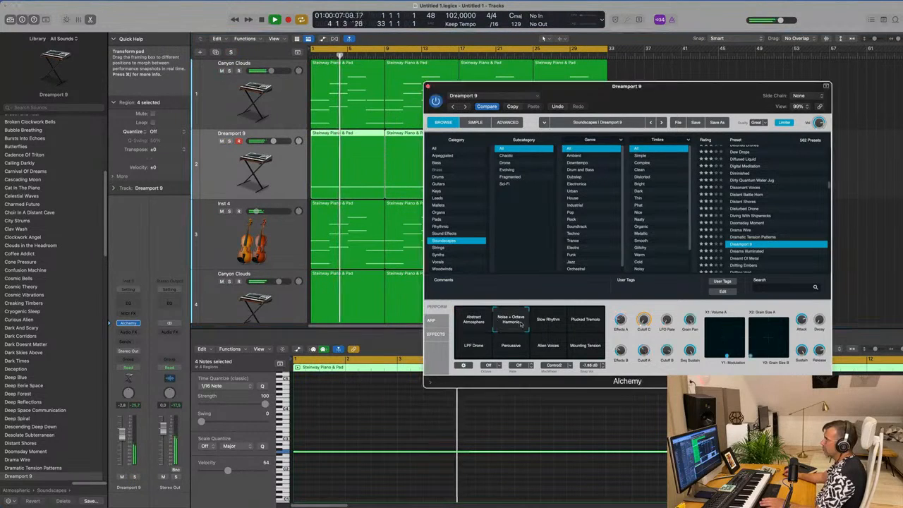
click(582, 325)
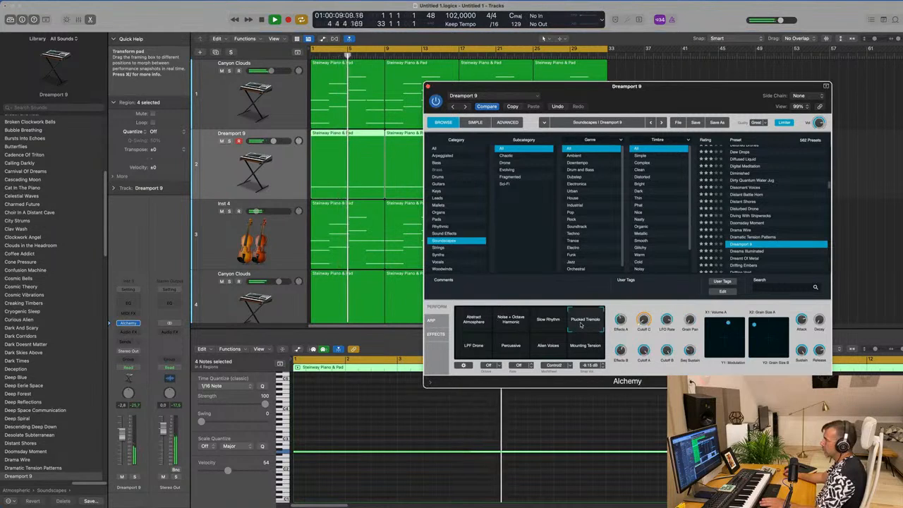
click(511, 345)
click(547, 346)
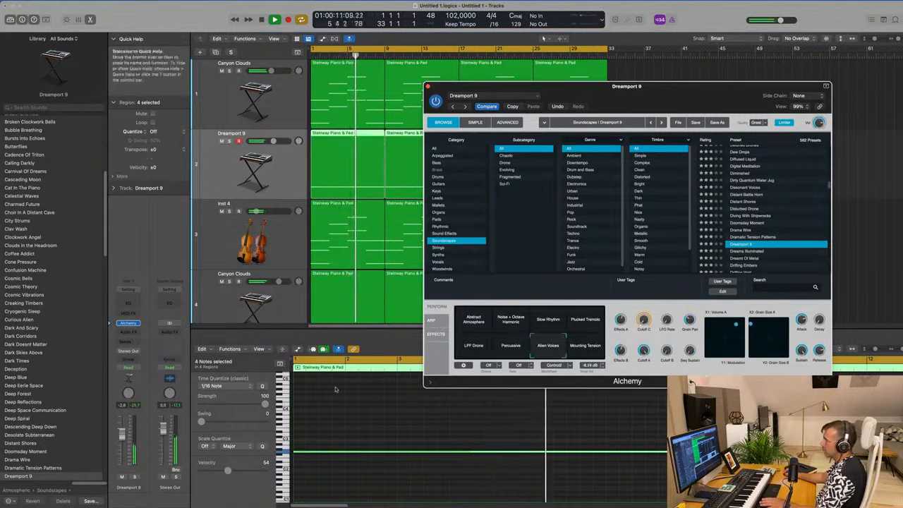
click(135, 477)
click(135, 477)
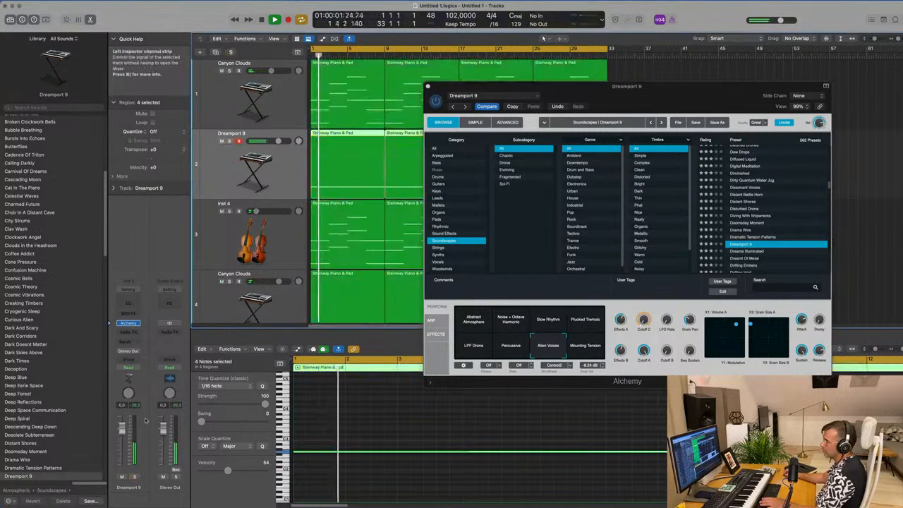
- Raise Alchemy's output volume, compare the layer soloed and in the mix, and lower its track volume to -1.8 dB
click(819, 123)
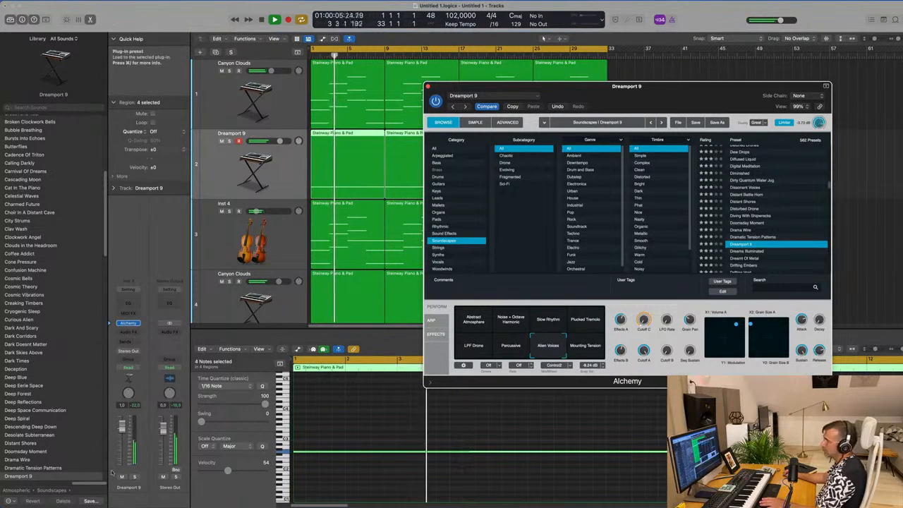
click(135, 478)
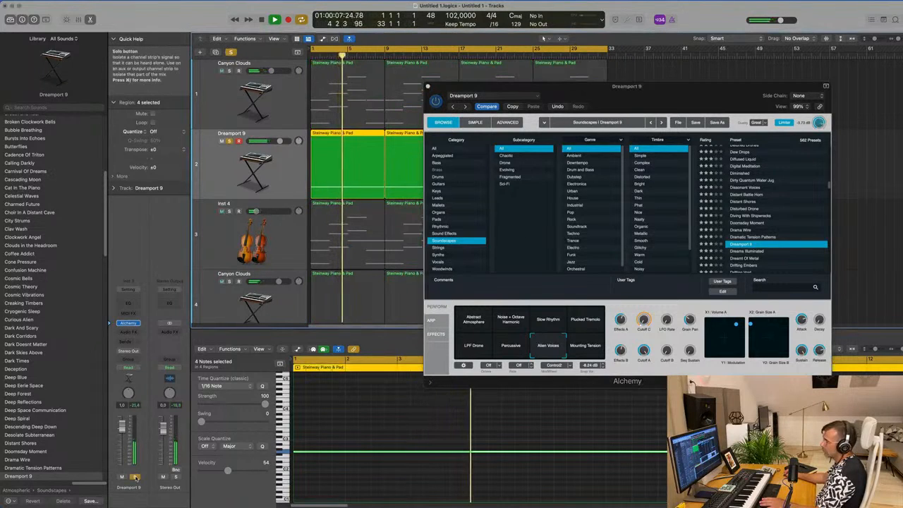
click(135, 478)
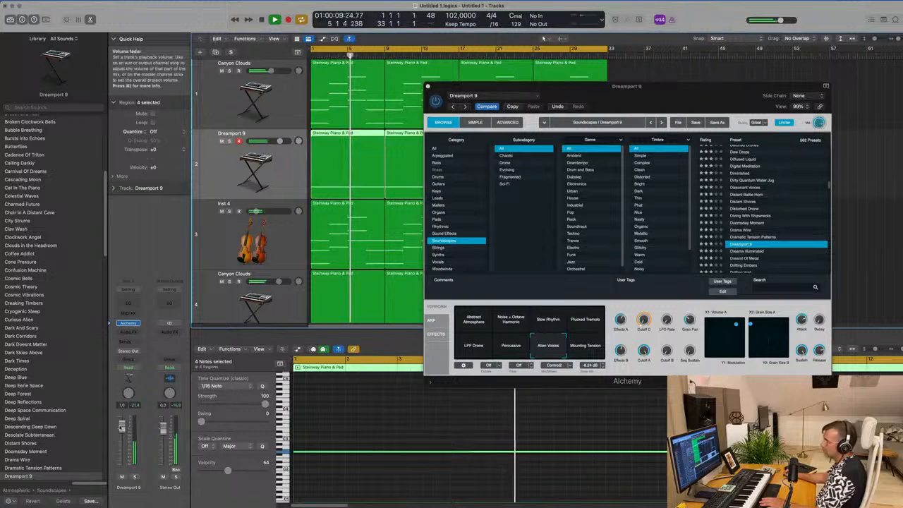
drag(122, 431, 122, 430)
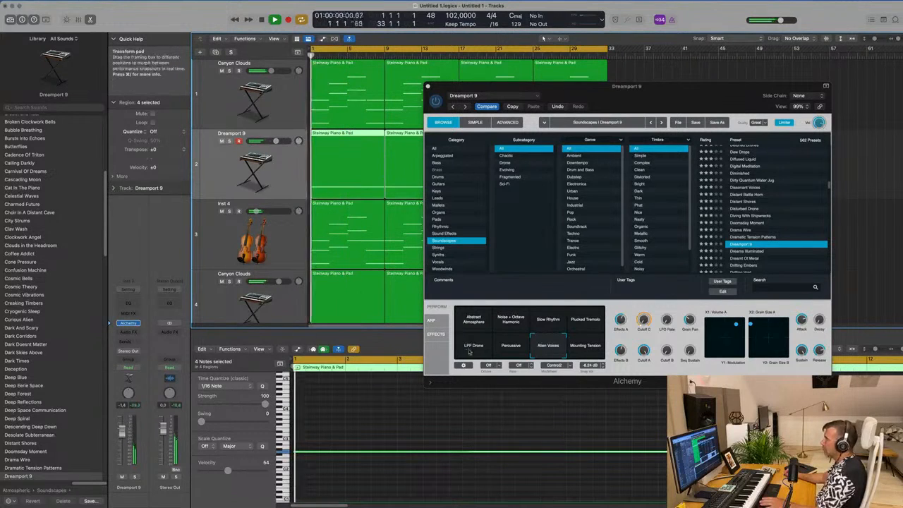
- Try the LPF Drone variation, choose Abstract Atmosphere instead at -0.9 dB track volume, and compare it soloed and in the mix
click(474, 348)
click(134, 477)
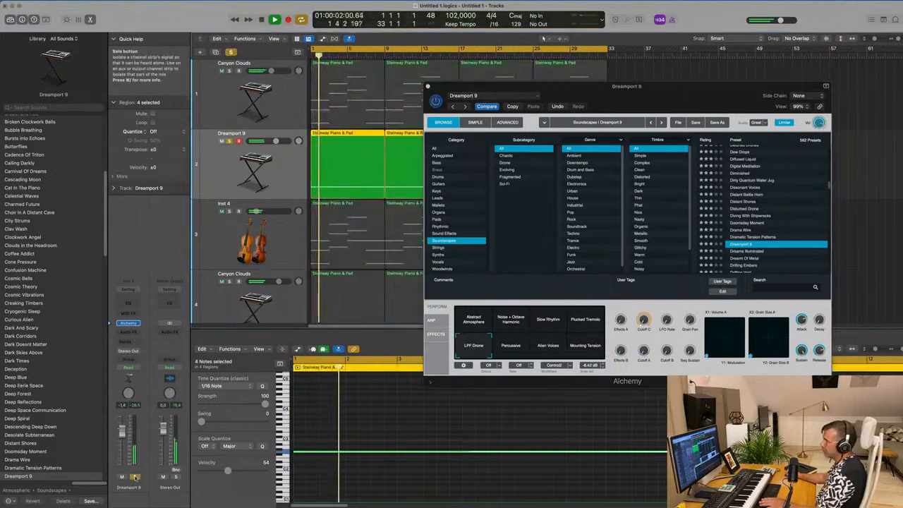
click(485, 323)
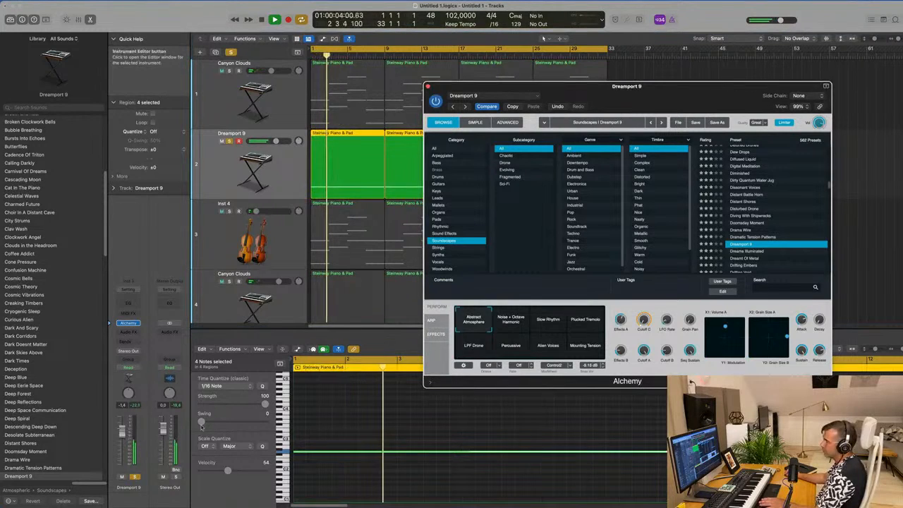
click(134, 477)
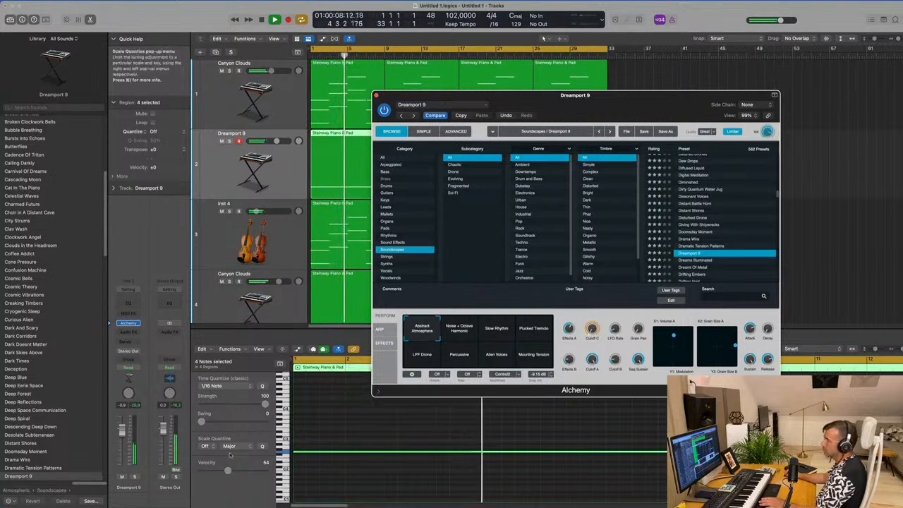
click(134, 477)
click(134, 478)
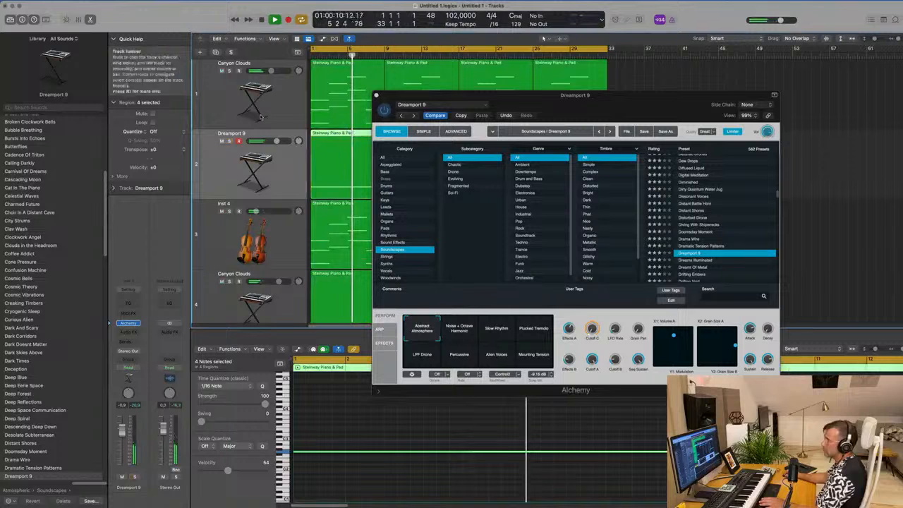
- Add a Channel EQ to the Dreamport 9 track with a 165 Hz, 12 dB/Oct low cut, briefly check it soloed, and close both plug-ins
click(121, 305)
drag(316, 150, 434, 170)
drag(422, 206, 428, 203)
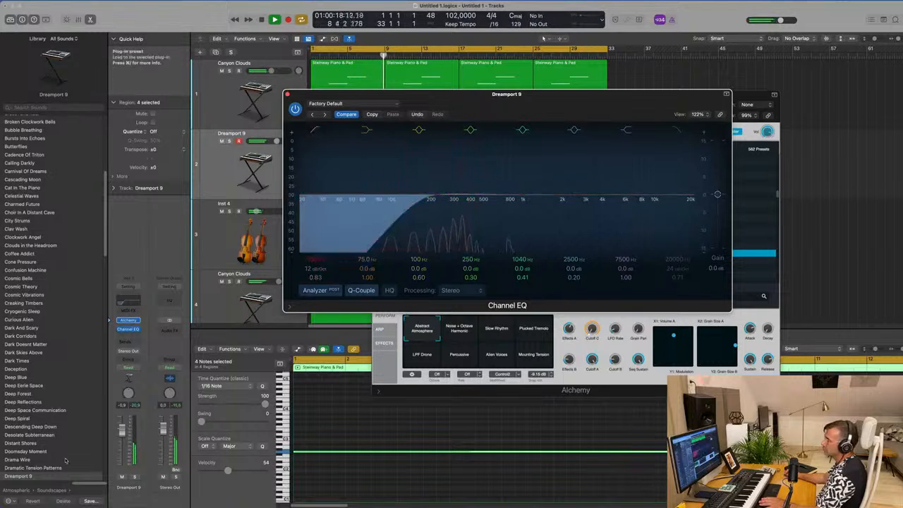
click(135, 477)
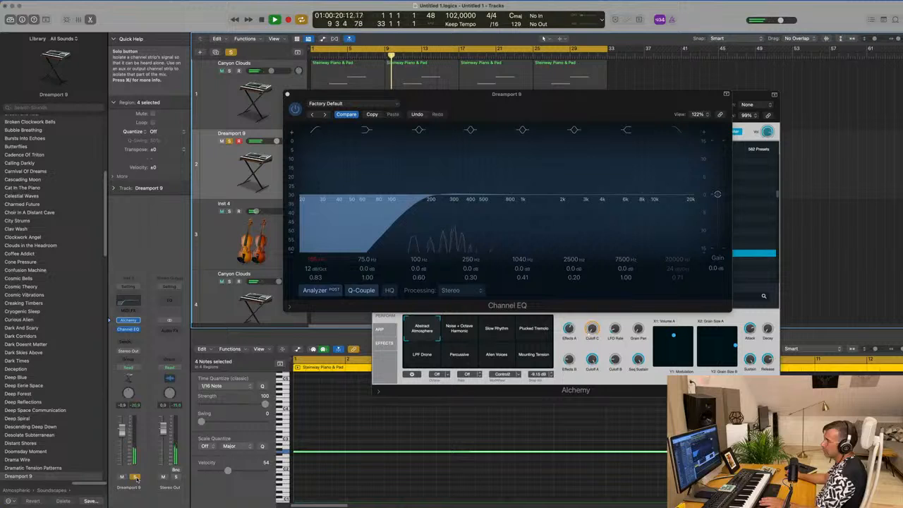
click(136, 478)
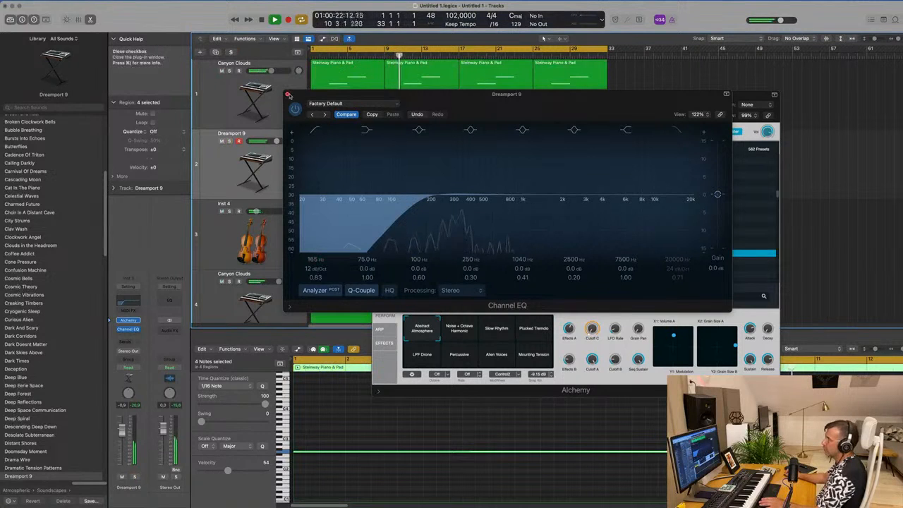
click(287, 94)
drag(601, 108, 528, 149)
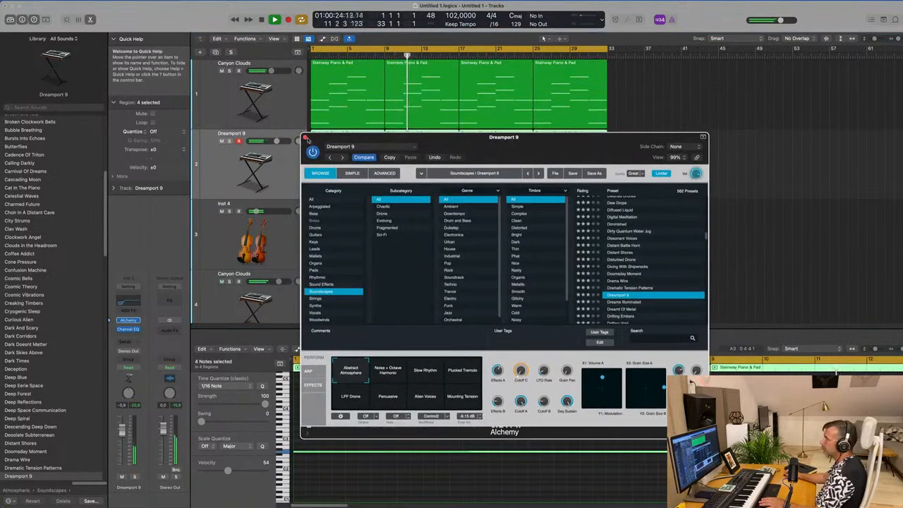
click(305, 138)
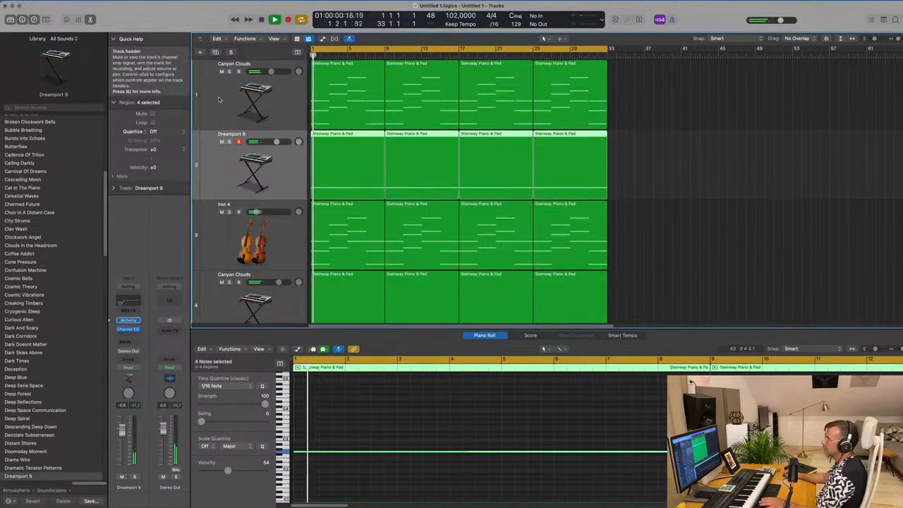
- Mute the strings track, then duplicate the Canyon Clouds track together with its four Steinway Piano & Pad regions
click(221, 211)
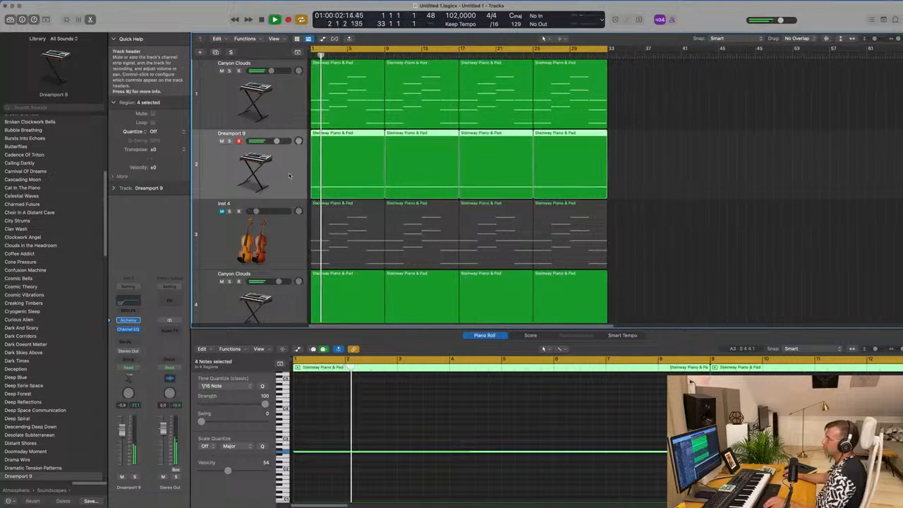
scroll(339, 191, down, 1)
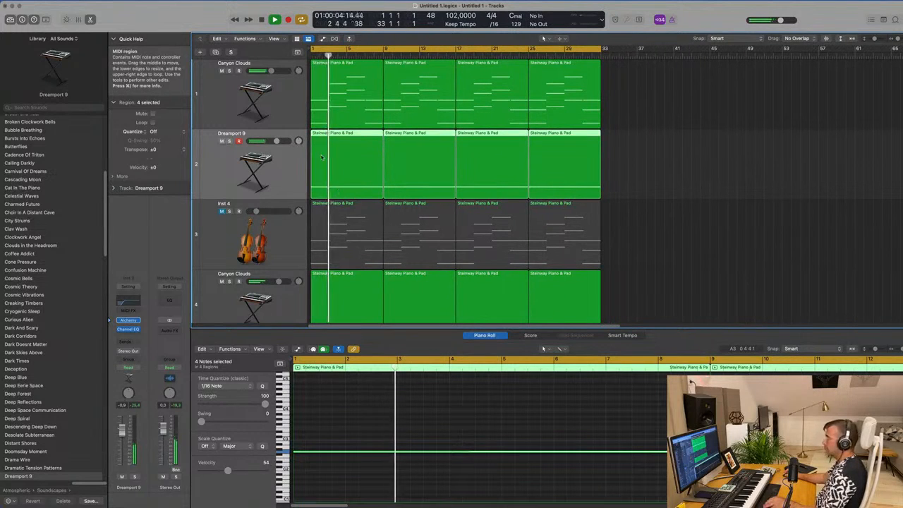
click(286, 114)
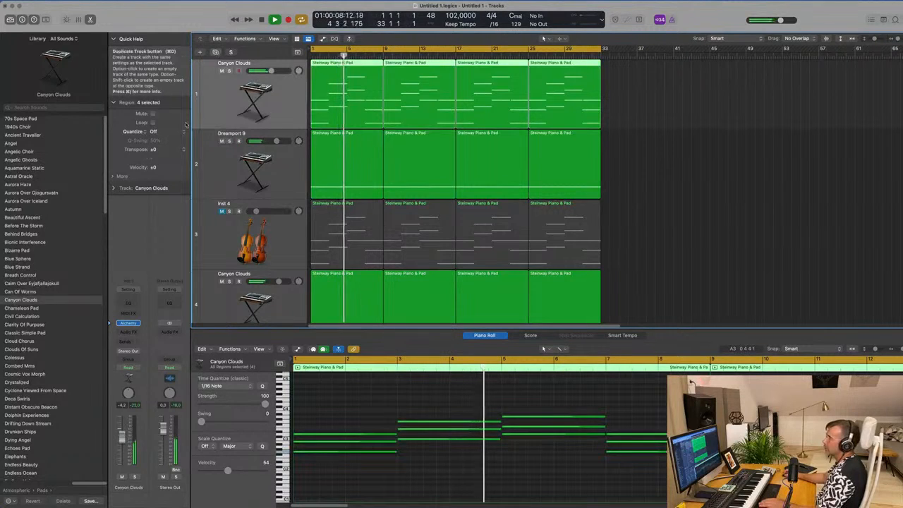
click(216, 52)
drag(620, 113, 310, 125)
drag(348, 97, 349, 167)
key(space)
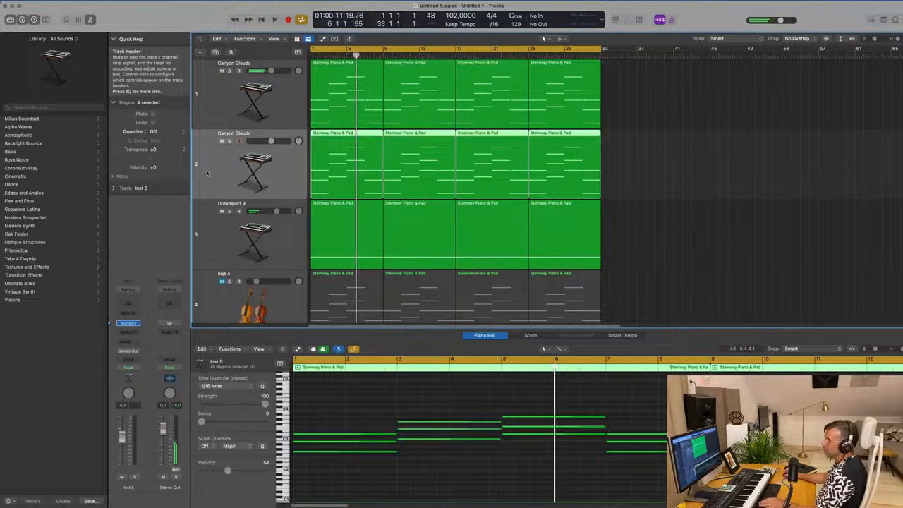
- Replace Alchemy with Retro Synth on the duplicated Canyon Clouds track and lower its volume to -13.6 dB
click(129, 323)
mouse_move(139, 324)
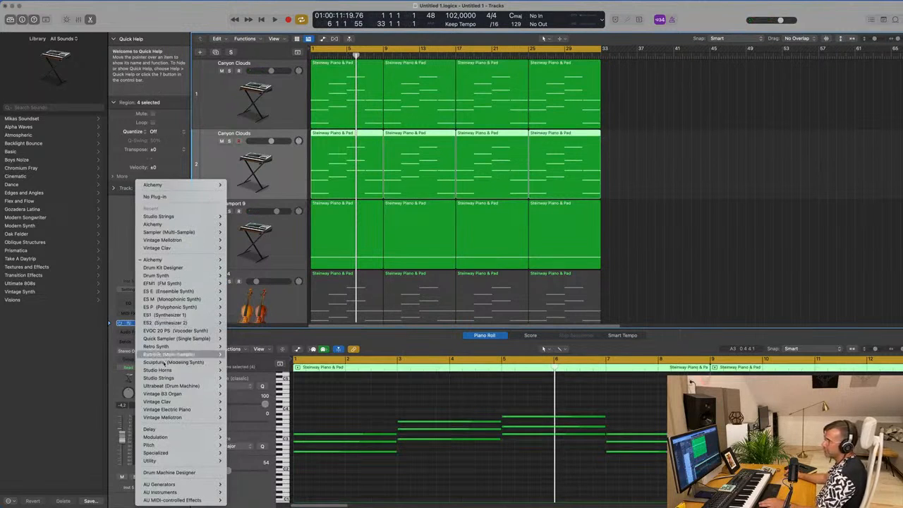
mouse_move(175, 286)
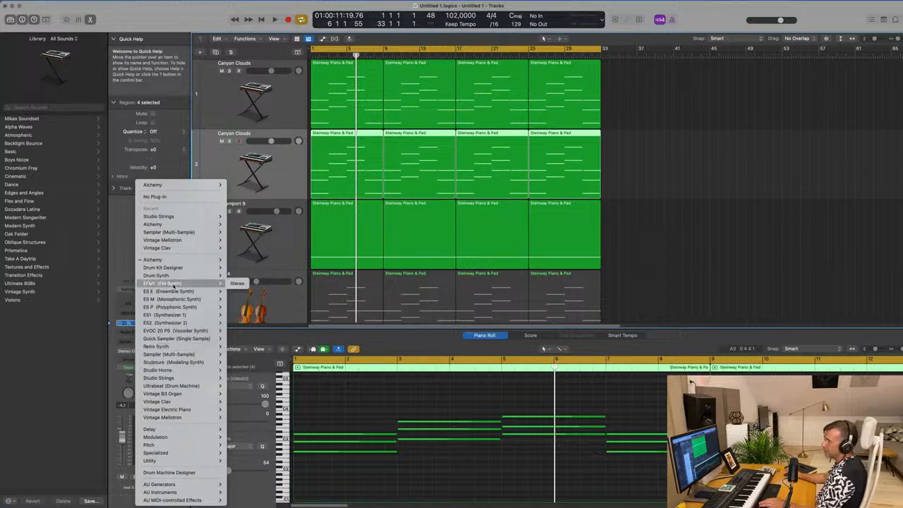
click(235, 347)
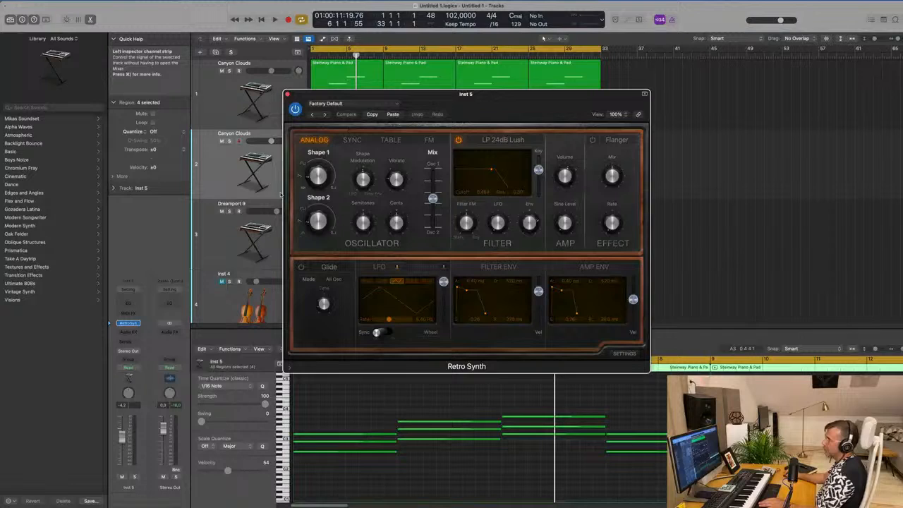
click(123, 314)
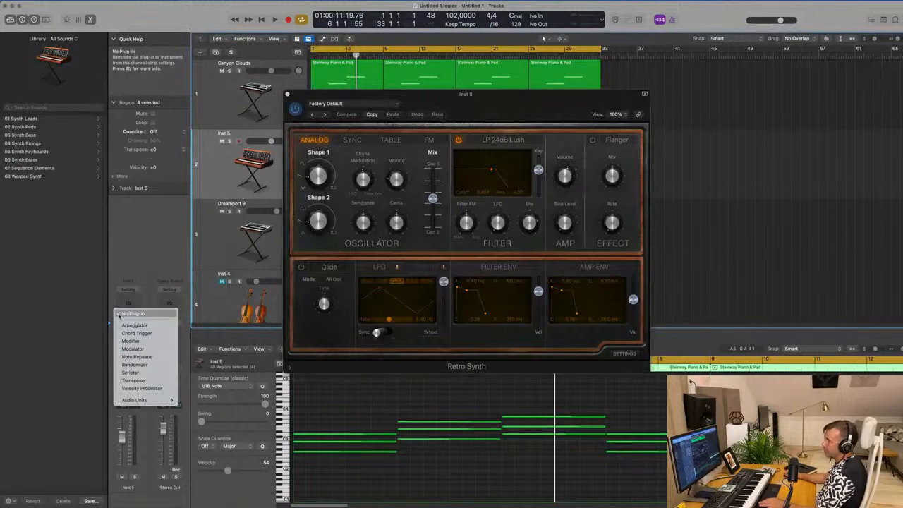
click(493, 101)
drag(494, 98, 747, 137)
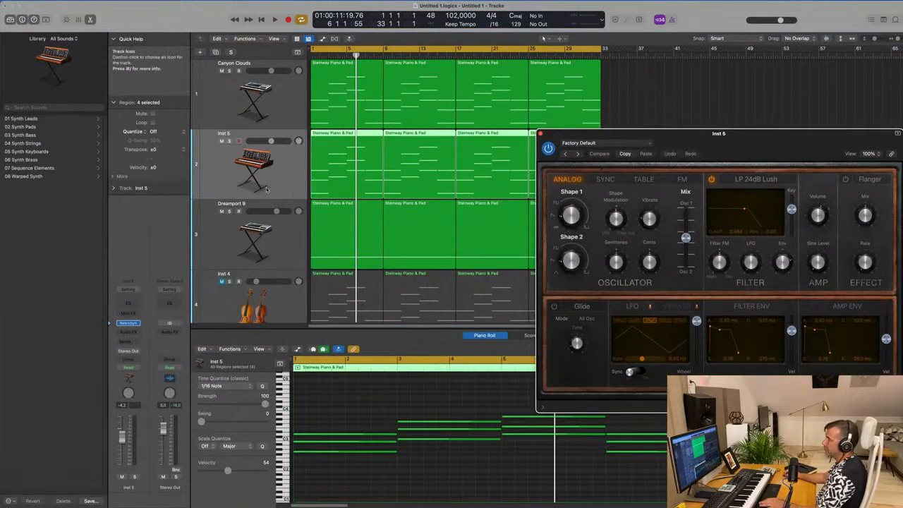
click(267, 190)
key(space)
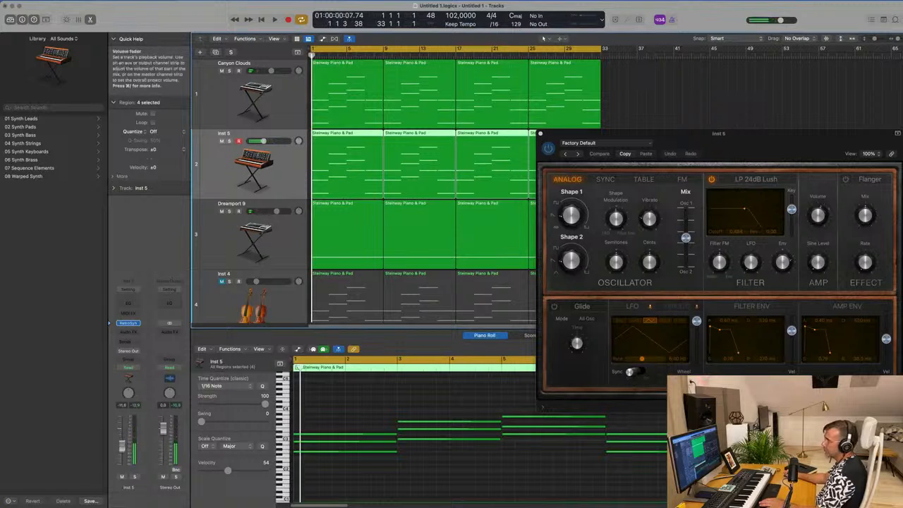
- Try Chord Trigger and Arpeggiator as MIDI effects on the Retro Synth track
click(134, 314)
click(135, 332)
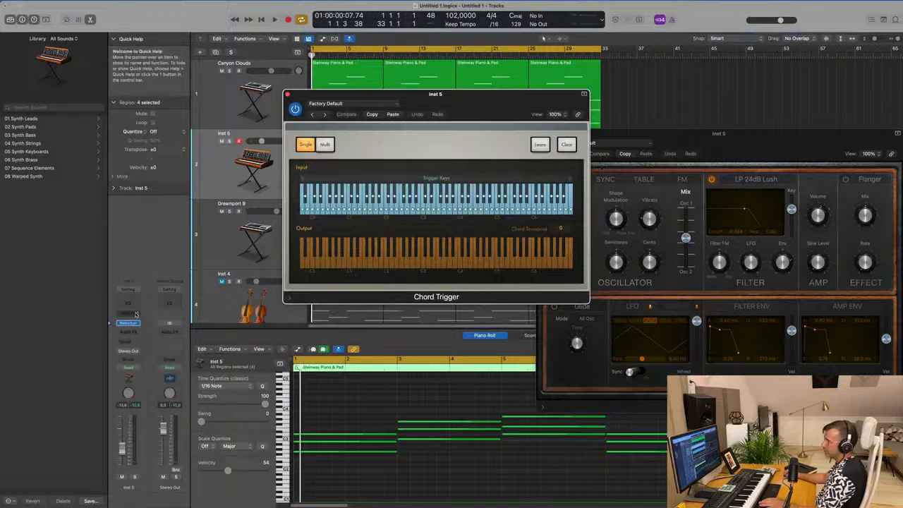
click(136, 314)
click(283, 142)
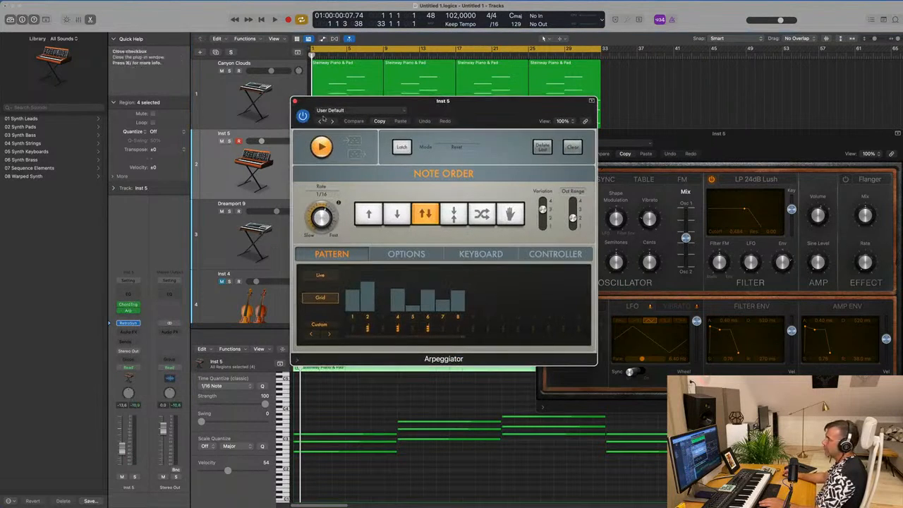
click(295, 103)
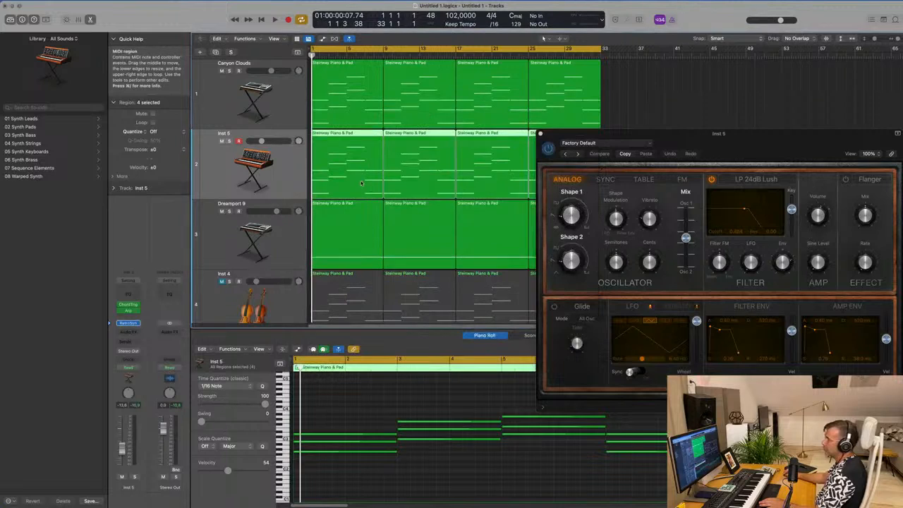
- Audition the Retro Synth track in the mix, and remove Chord Trigger and Arpeggiator from it
click(295, 231)
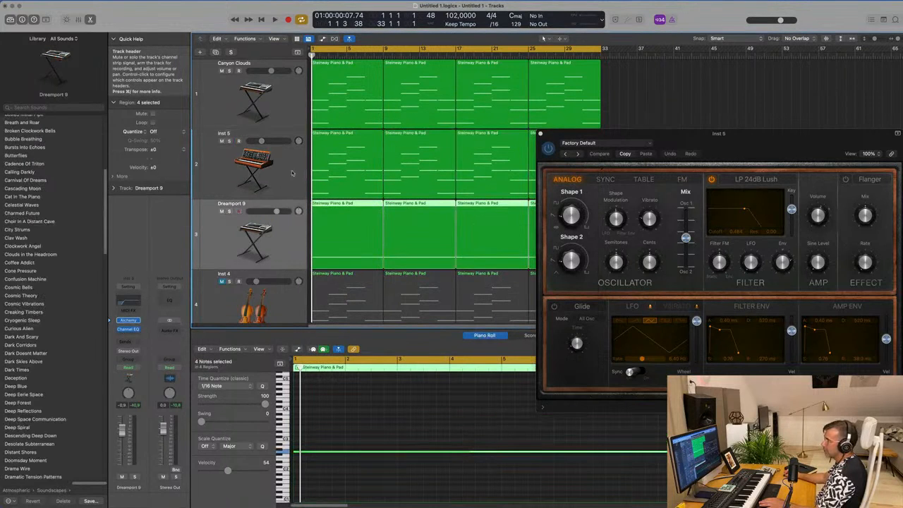
click(292, 174)
click(293, 114)
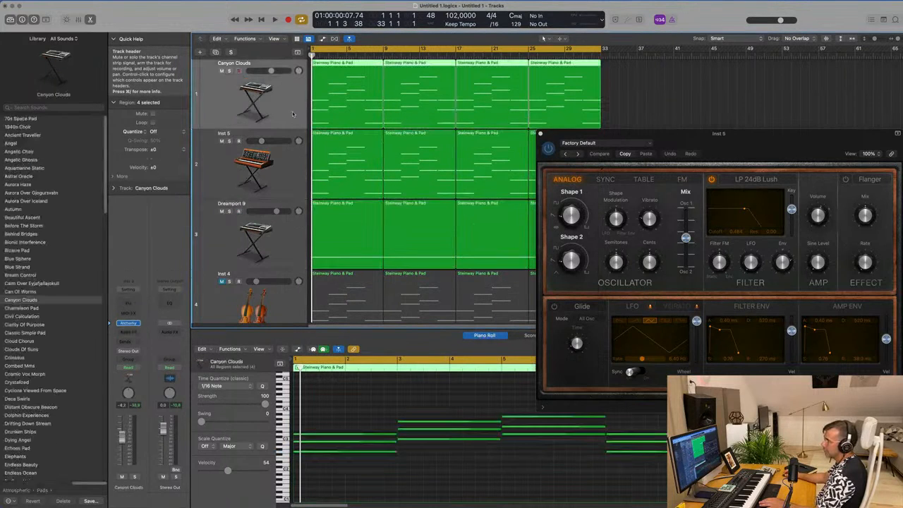
click(293, 174)
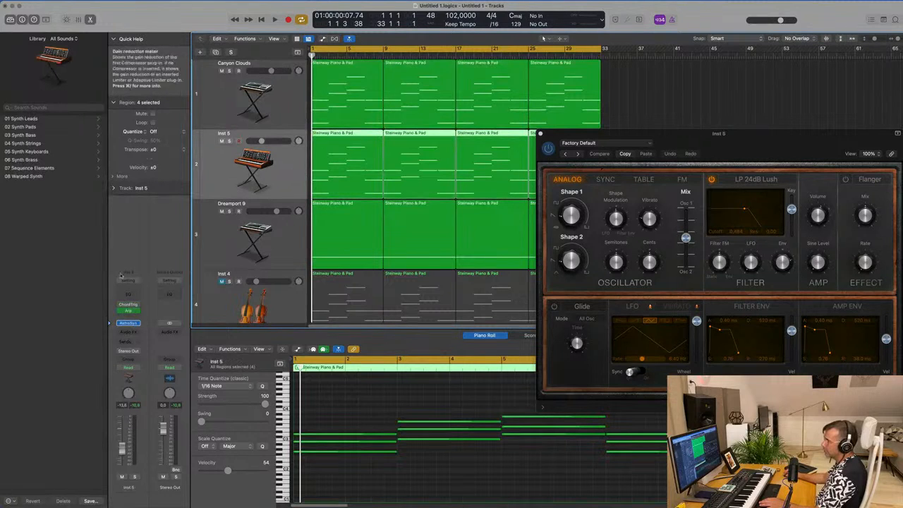
key(space)
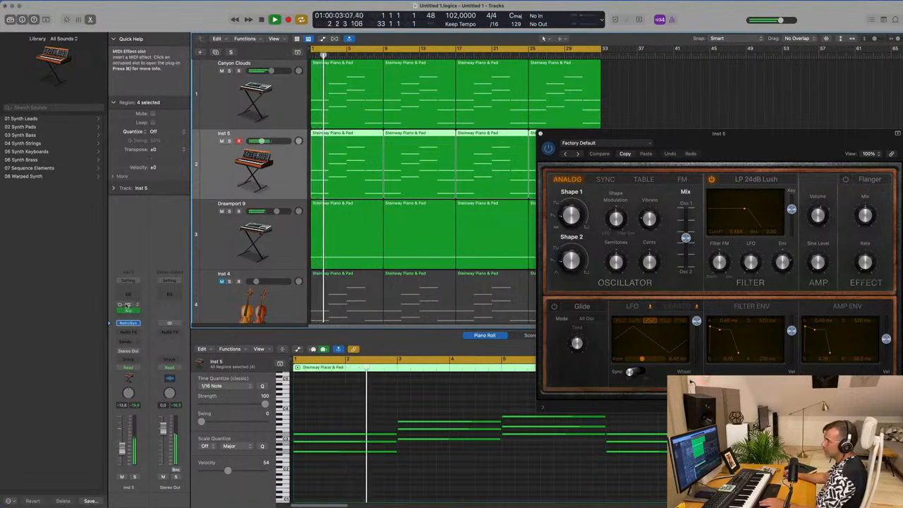
click(139, 306)
click(169, 253)
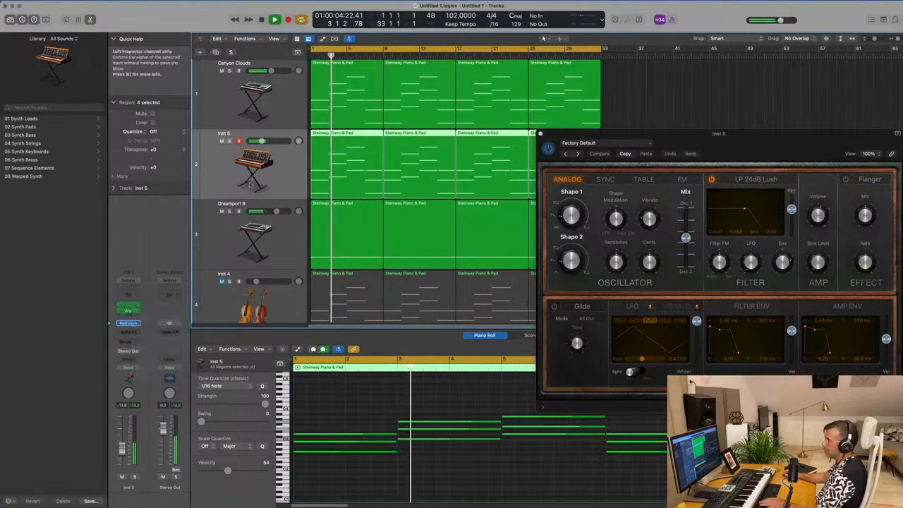
key(Return)
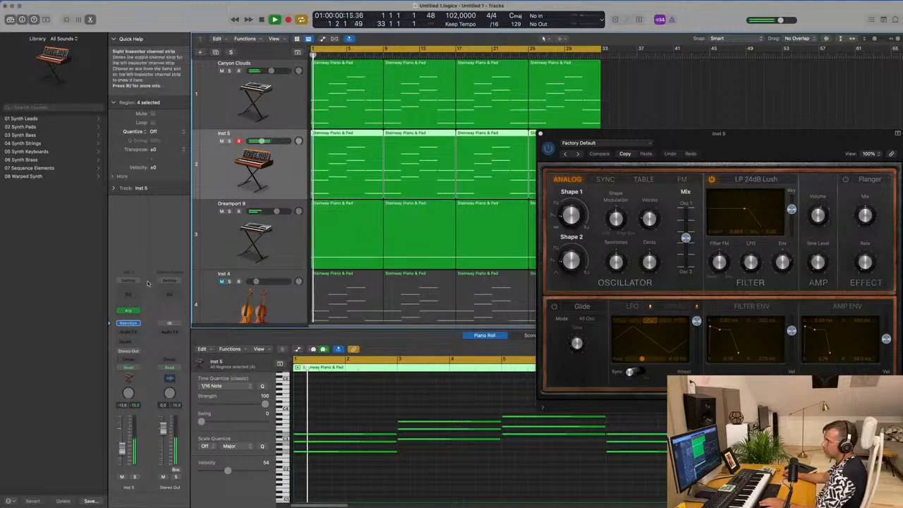
drag(726, 144, 663, 167)
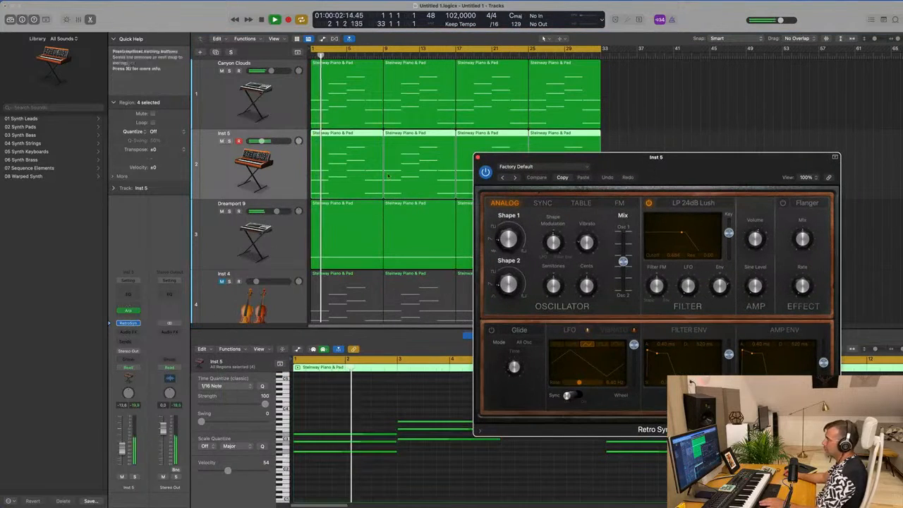
click(139, 312)
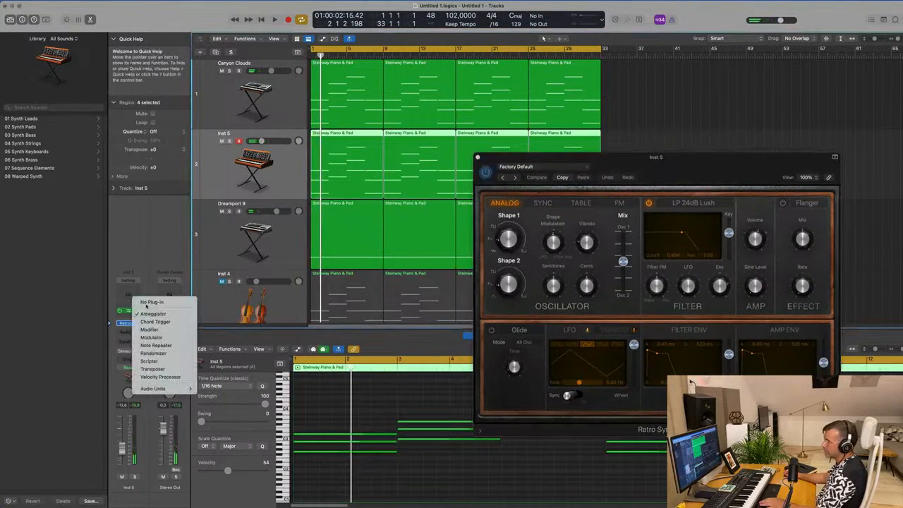
click(141, 302)
- Insert the Arpeggiator MIDI effect on the Retro Synth track, start playback, and arrange both plug-in windows side by side
click(138, 314)
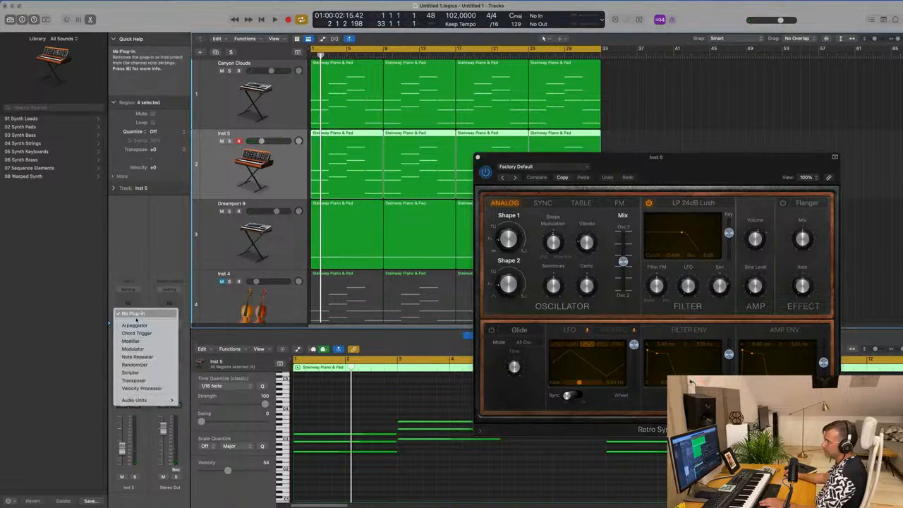
click(134, 325)
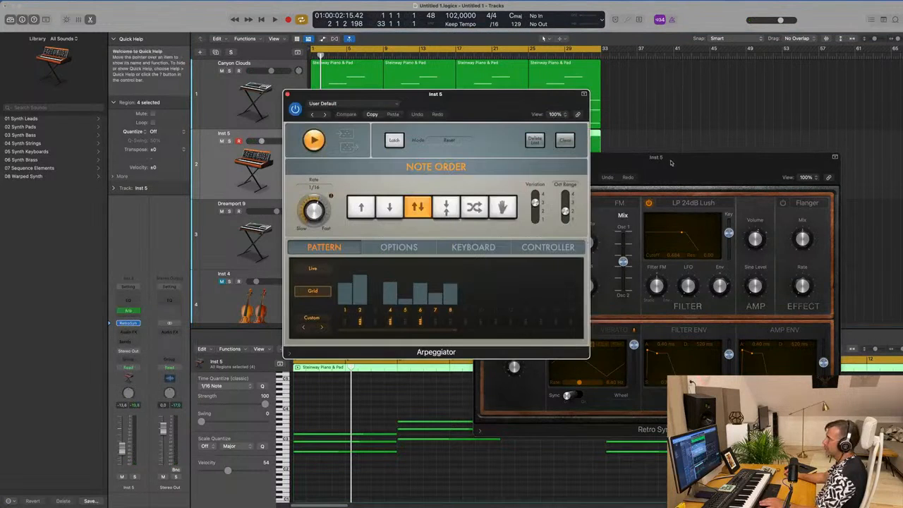
drag(667, 164, 650, 174)
key(space)
drag(466, 107, 890, 99)
drag(648, 168, 397, 212)
drag(783, 87, 640, 89)
drag(385, 212, 348, 140)
- Audition the Arpeggiator presets Bouncing Funk and Chord Cycle 01, and load Classic Cycle 01
click(606, 107)
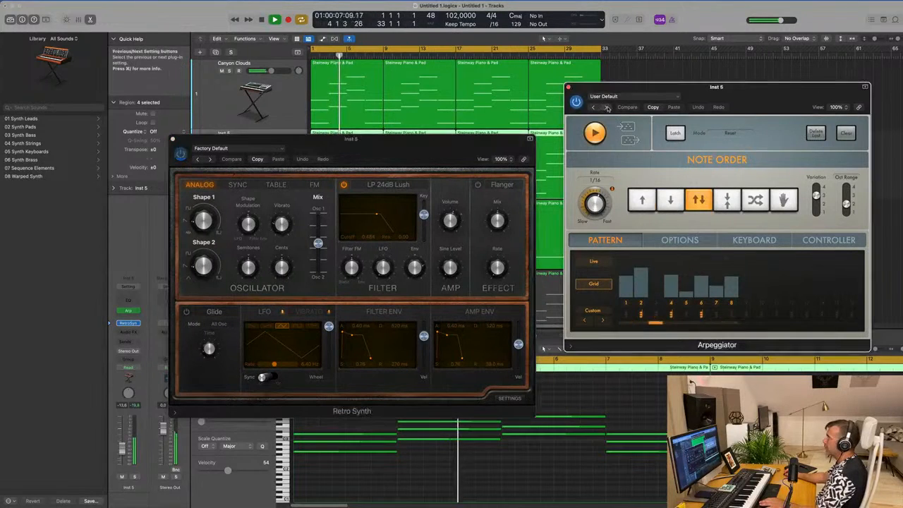
click(608, 108)
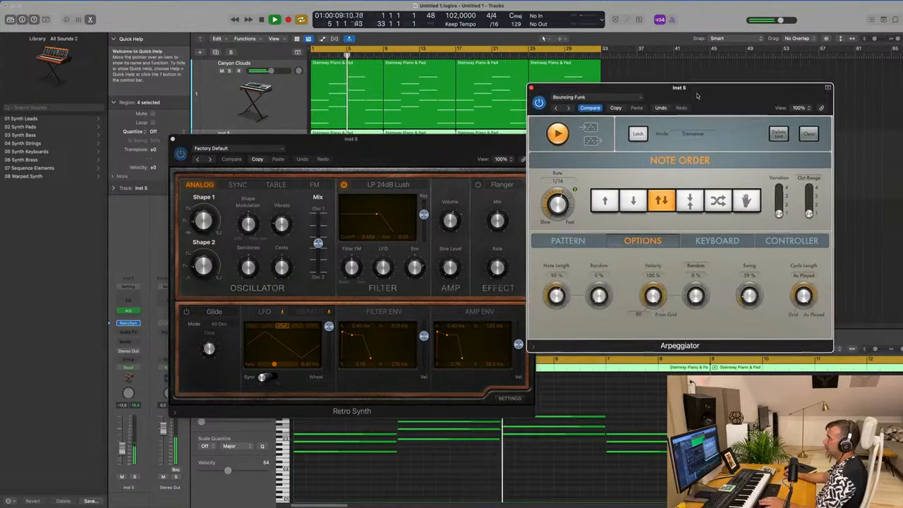
click(566, 108)
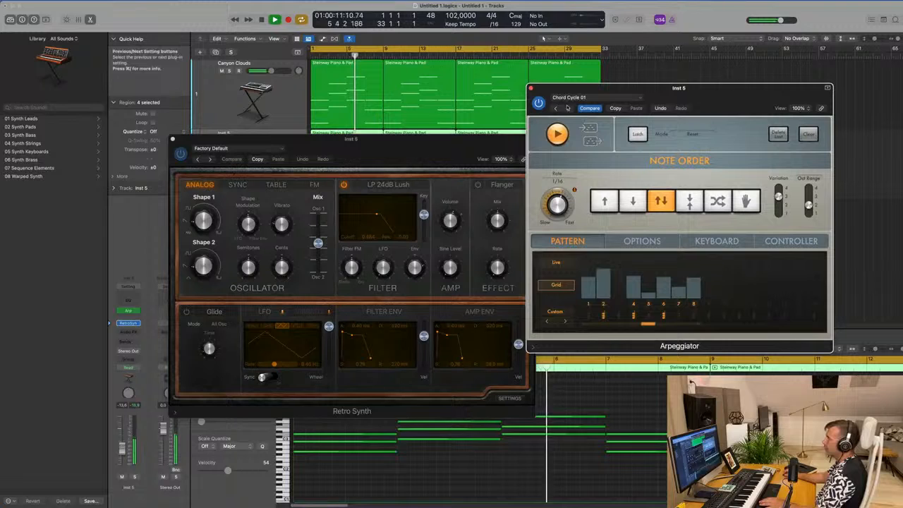
click(567, 108)
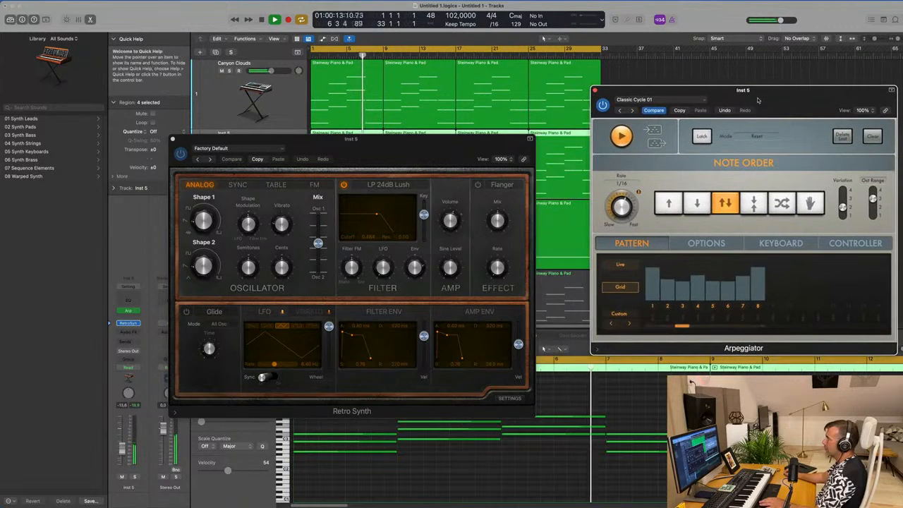
- Lower the Retro Synth track volume to -17.8 dB, replay from the start, and move the plug-in windows off the regions
drag(439, 137, 852, 186)
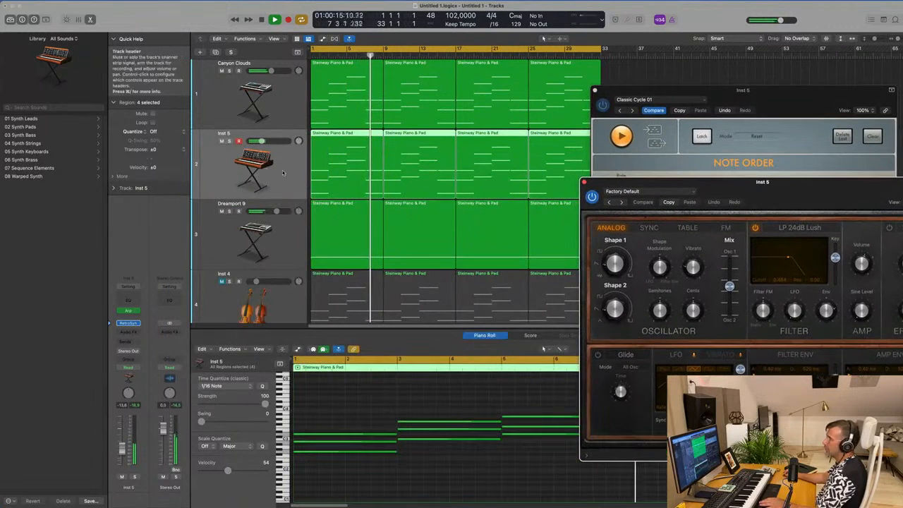
key(space)
drag(122, 453, 123, 454)
key(space)
drag(717, 93, 724, 249)
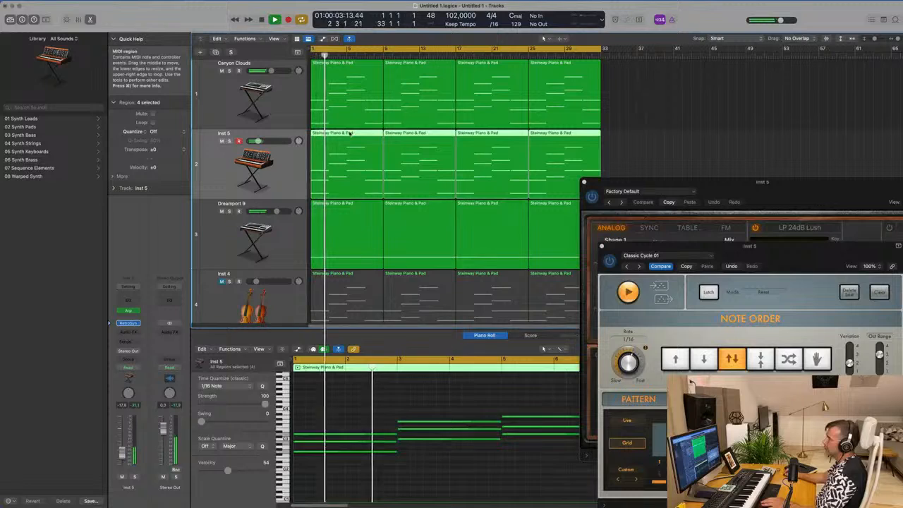
key(e)
key(e)
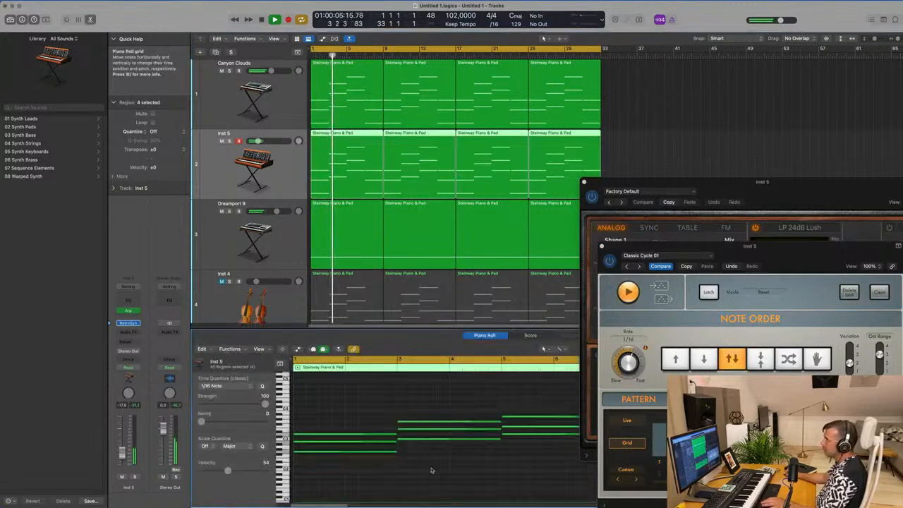
- Transpose all Retro Synth notes down an octave, replay from the start, uncover the Retro Synth window, and lower the track volume to -21.5 dB
key(super+a)
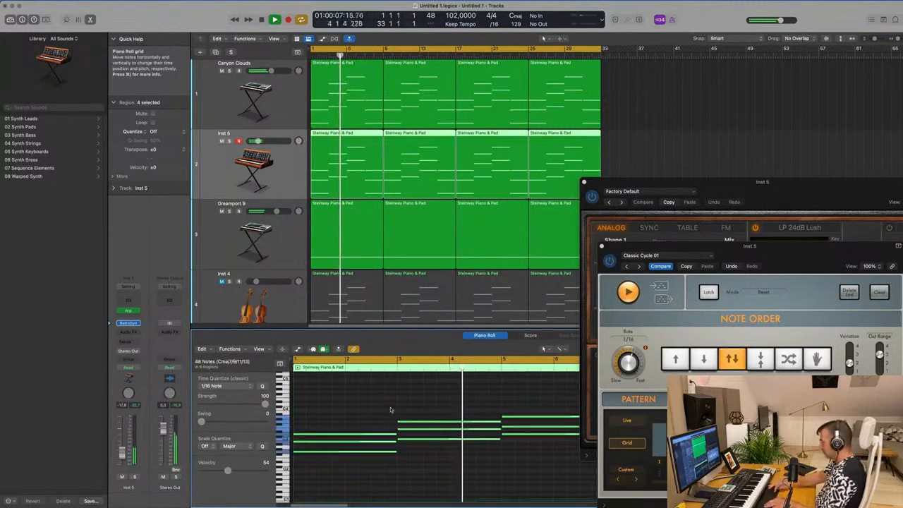
key(alt+shift+Down)
key(Return)
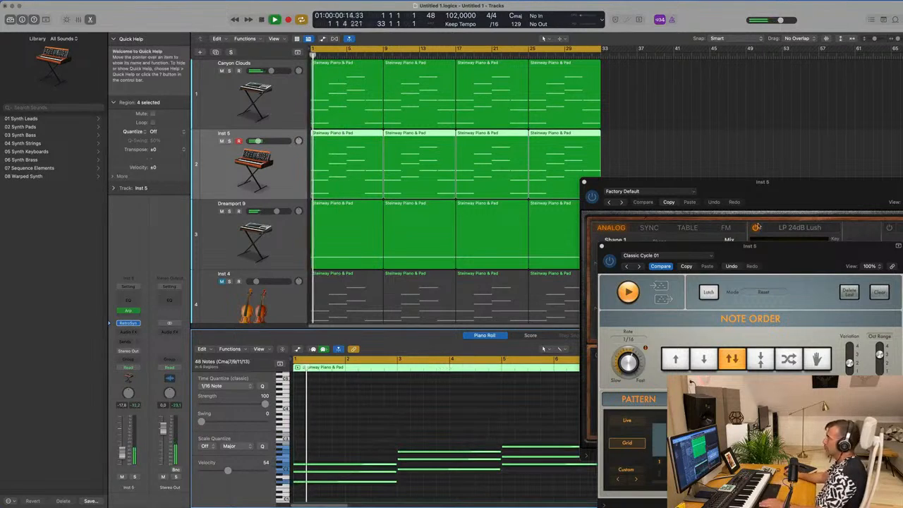
drag(745, 224, 600, 132)
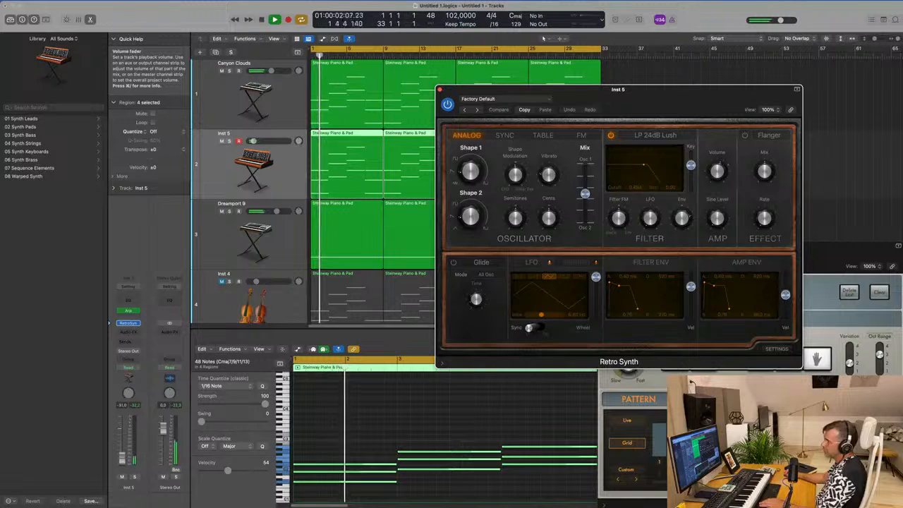
drag(122, 458, 122, 456)
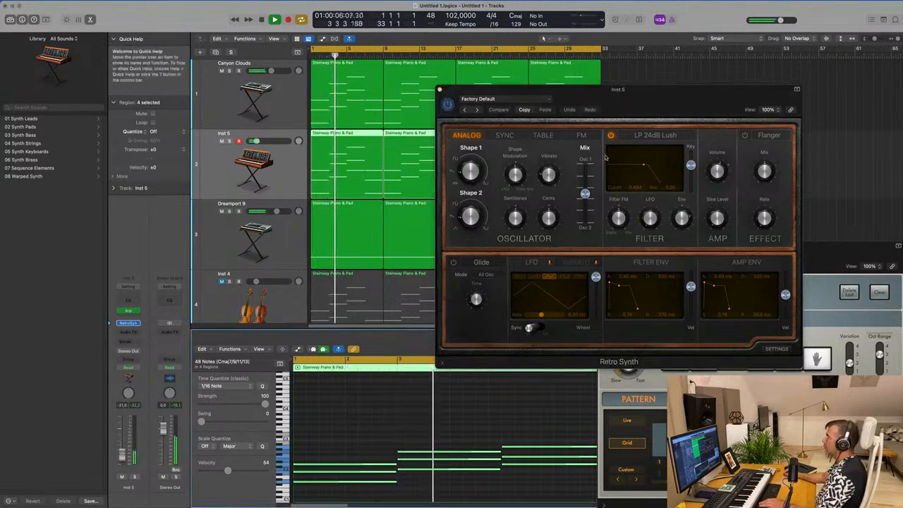
- Shape the Retro Synth filter by adjusting Filter FM, lowering the cutoff, and reducing the Key amount
drag(620, 220, 621, 247)
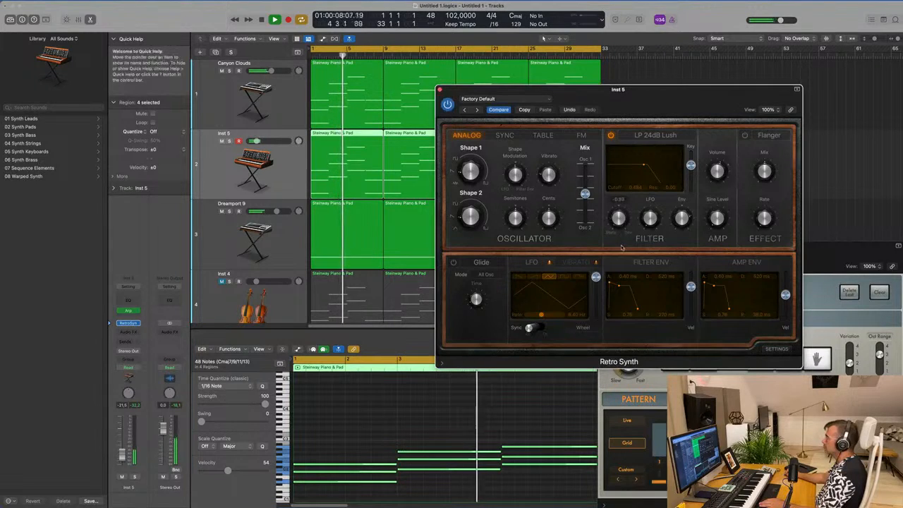
drag(649, 169, 634, 165)
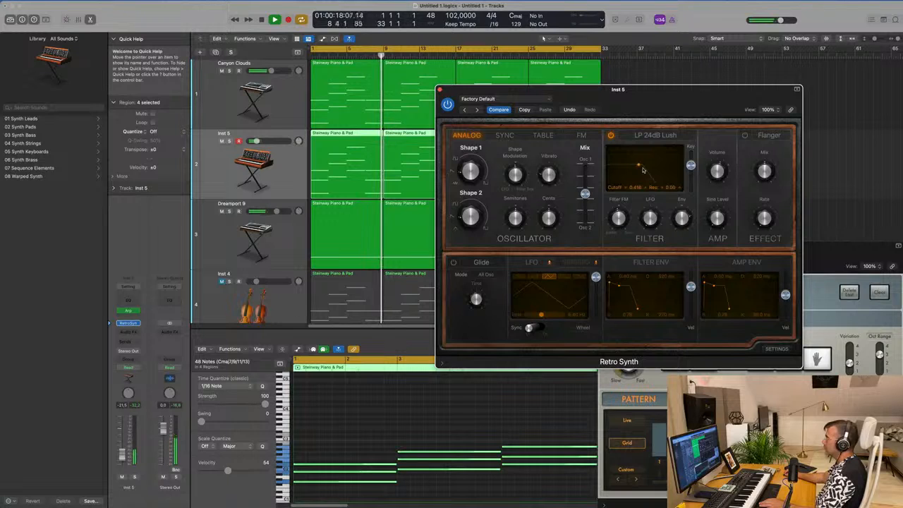
drag(692, 166, 693, 144)
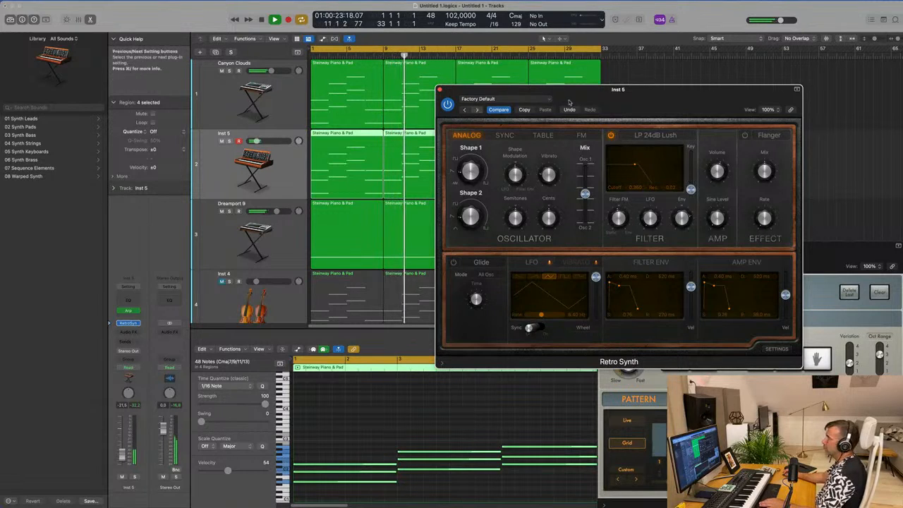
- Audition the first Retro Synth lead presets, including Big Syncer, and load Bright Cycle
click(477, 110)
click(477, 110)
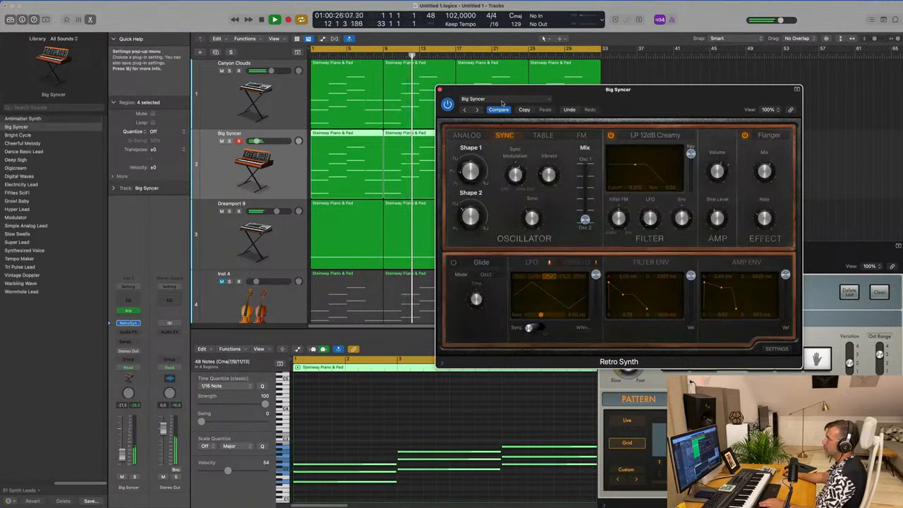
click(477, 110)
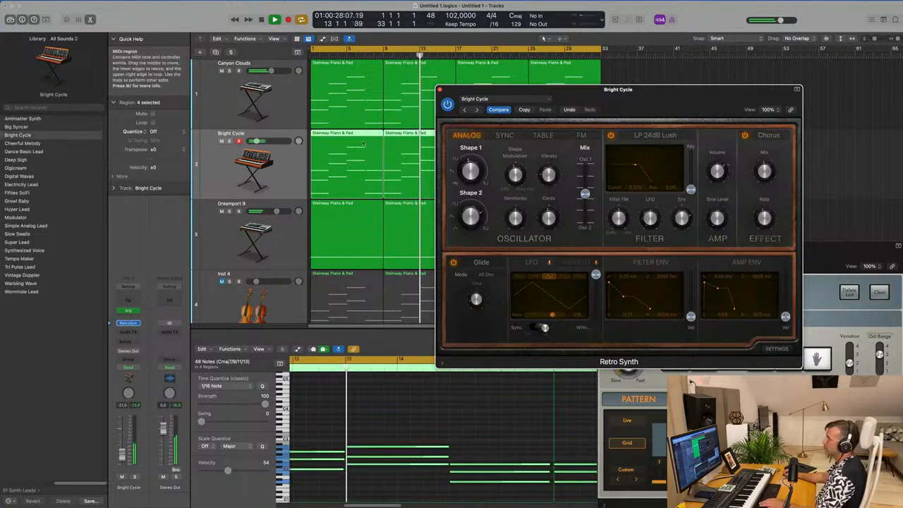
- Lower the Bright Cycle filter cutoff, balance the track volume around -21 dB, then close Retro Synth and stop playback
drag(257, 141, 256, 141)
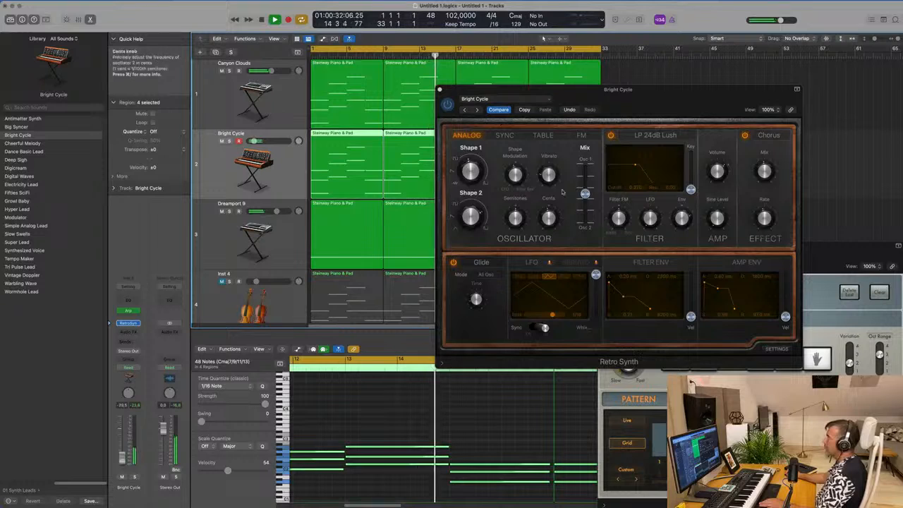
drag(635, 164, 633, 167)
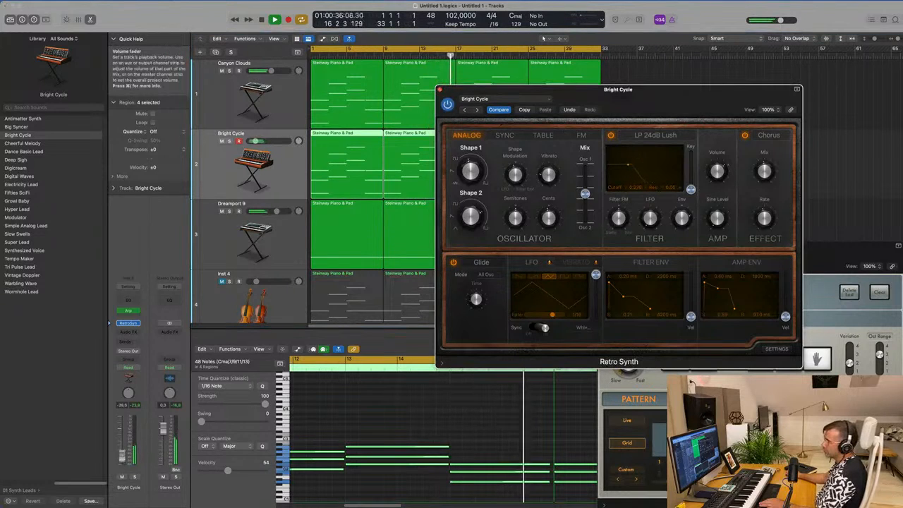
click(257, 141)
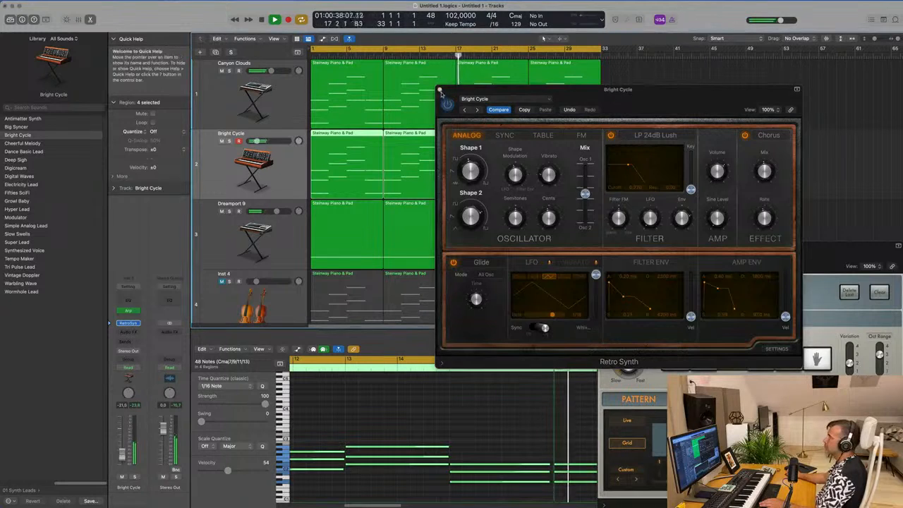
click(439, 90)
key(space)
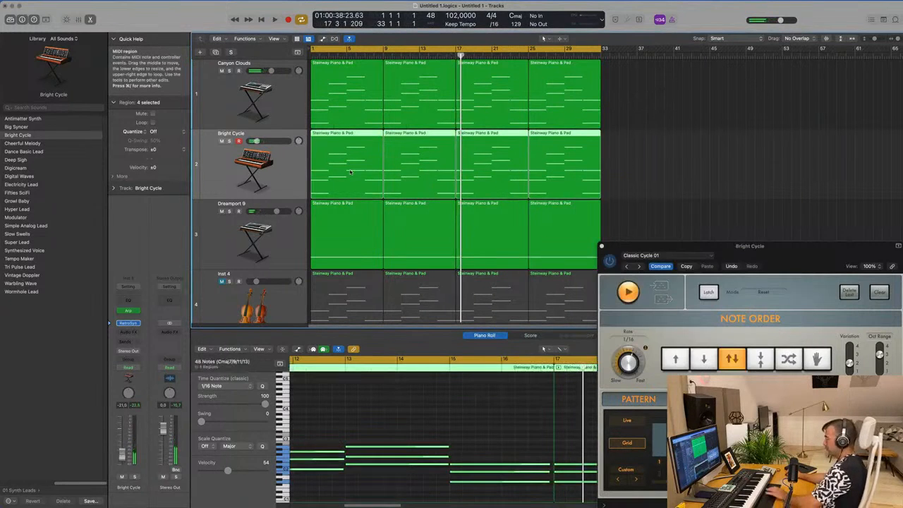
- Replace the Bright Cycle track's regions with copies of the Inst 4 string regions across all 32 bars, and start playback
key(Delete)
scroll(423, 211, down, 2)
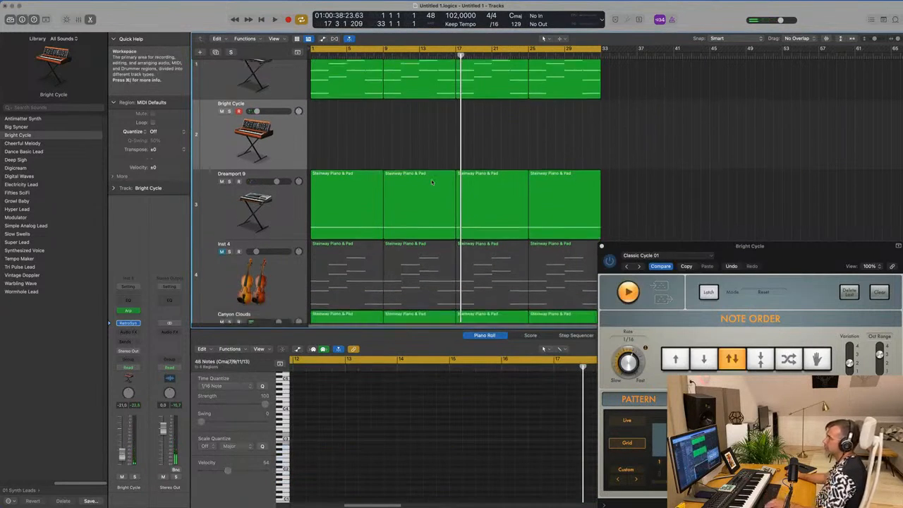
click(343, 236)
drag(342, 237, 349, 115)
key(super+r)
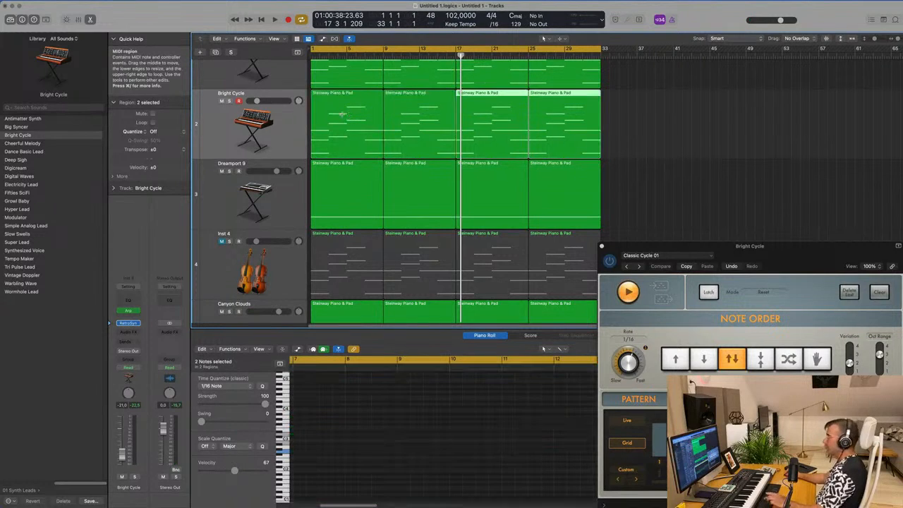
click(221, 136)
key(space)
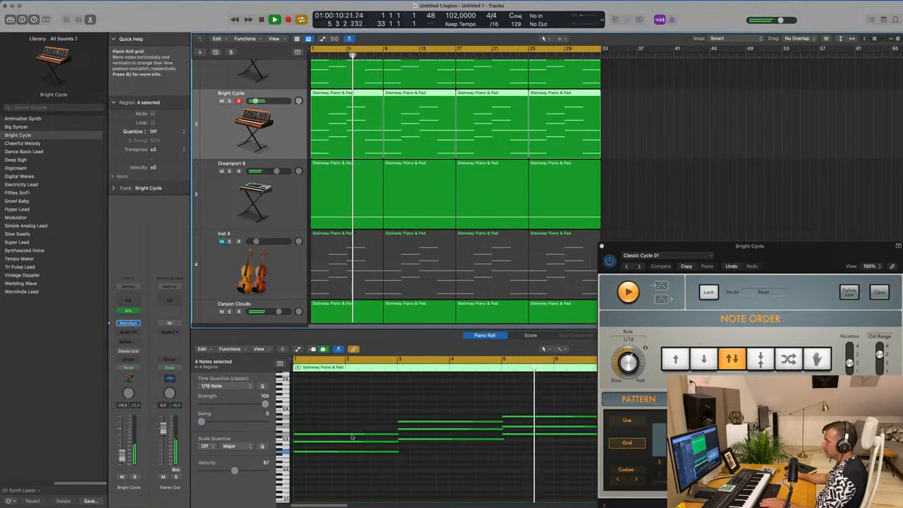
- Trim the overlapping chord note ends in the first Bright Cycle region, moving the Arpeggiator window out of the way
drag(385, 398, 414, 472)
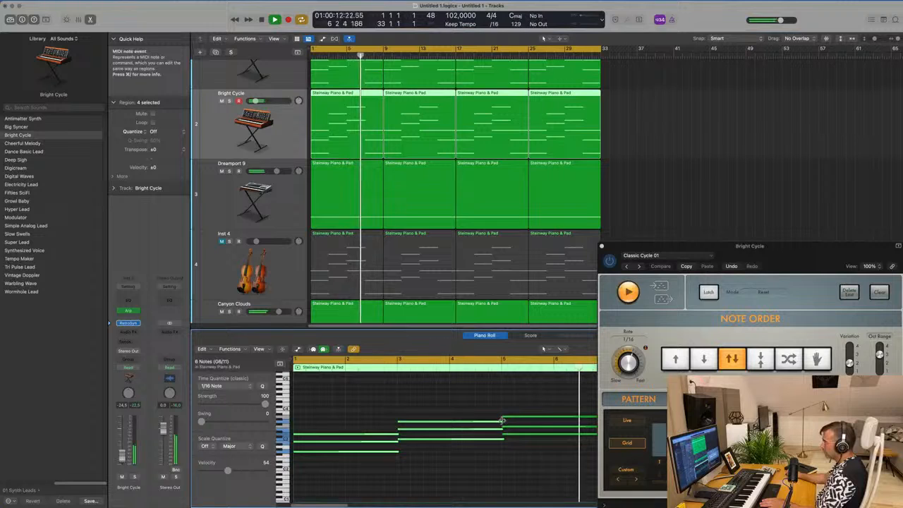
drag(503, 421, 501, 422)
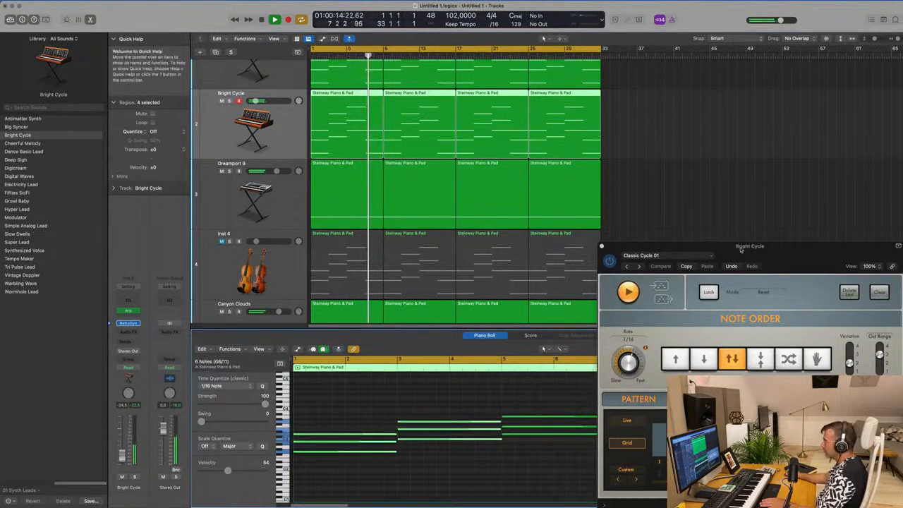
drag(796, 249, 902, 227)
drag(608, 417, 606, 417)
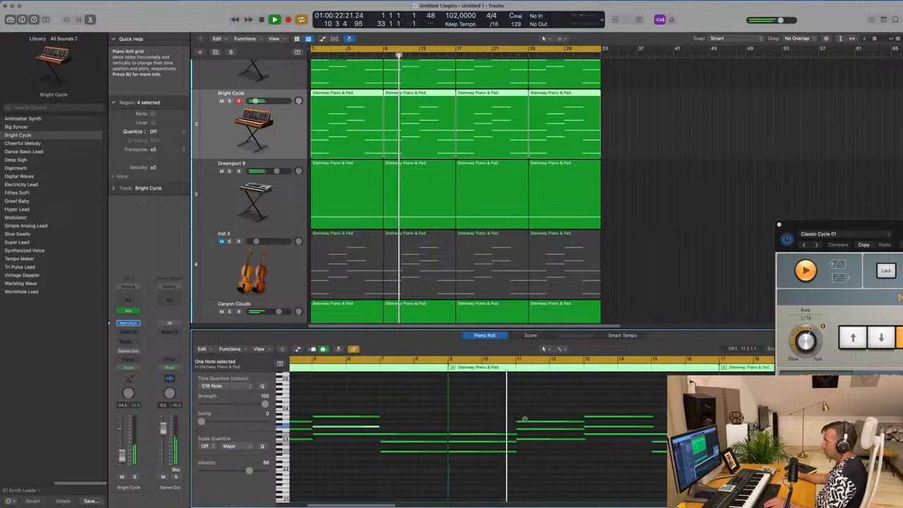
- Delete the last three Bright Cycle regions, repeat the trimmed first region three times up to bar 33, and replay from the start
drag(655, 117, 400, 135)
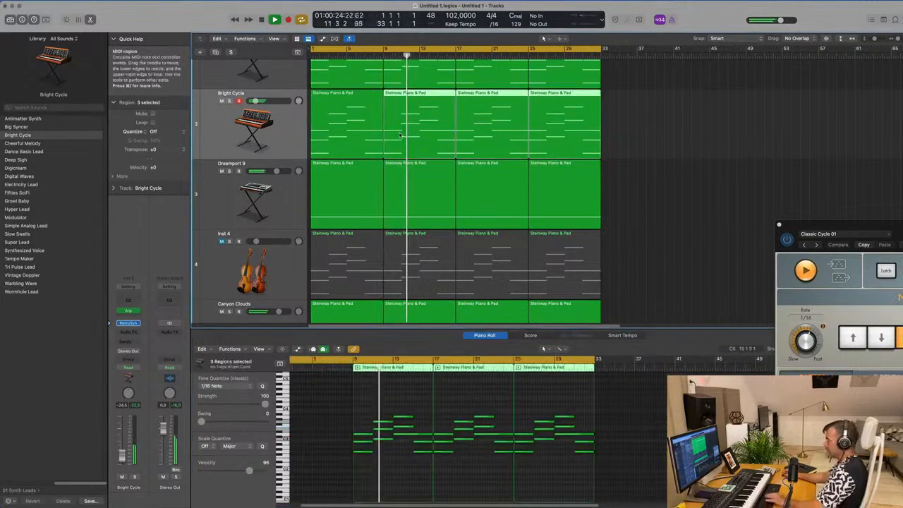
key(Delete)
click(354, 125)
key(super+r)
key(super+r)
key(Return)
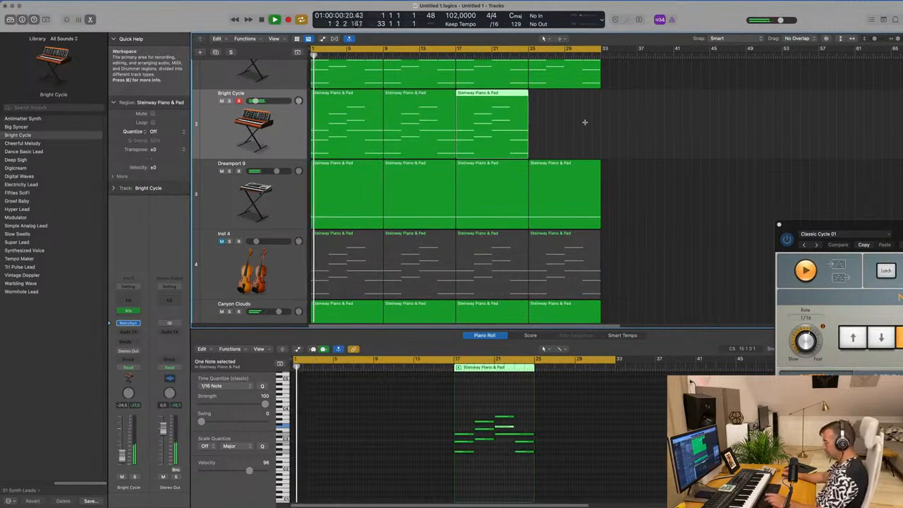
key(super+r)
click(279, 125)
key(Return)
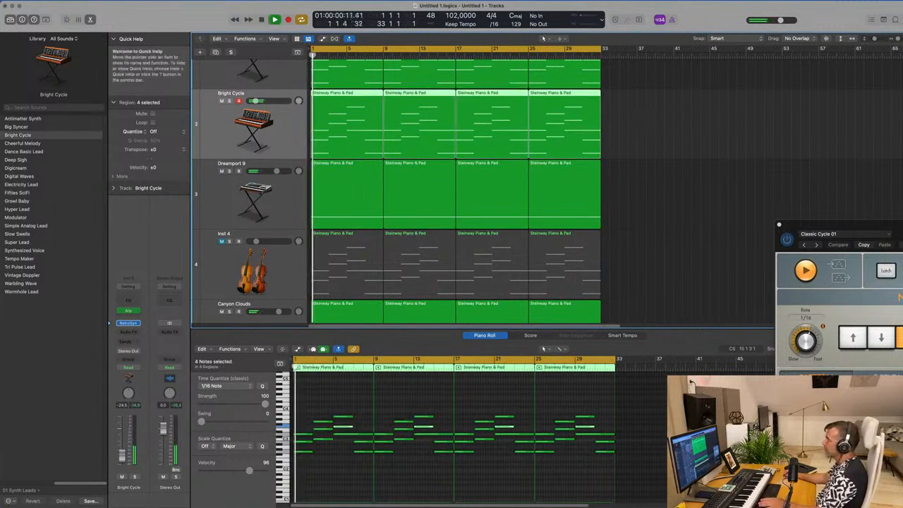
- Close the Arpeggiator, open Retro Synth, and audition the presets from Cheerful Melody to Deep Sigh
drag(782, 226, 475, 219)
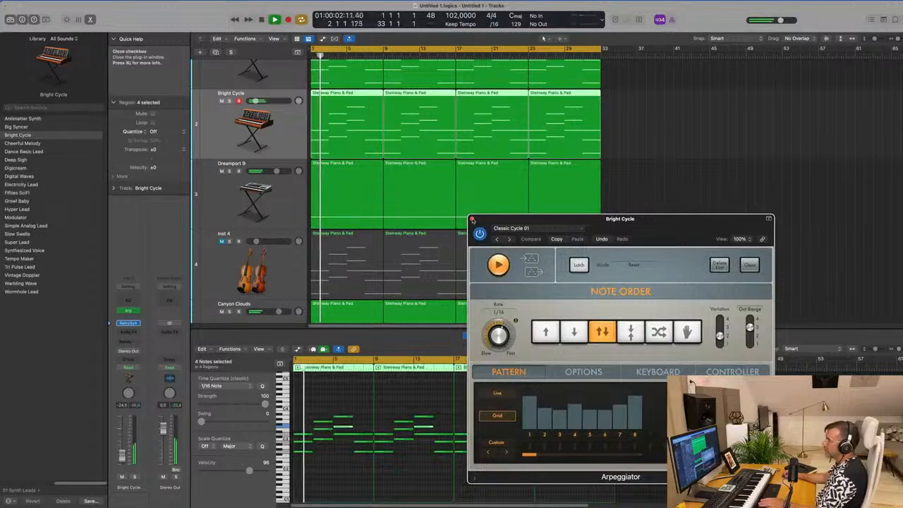
click(472, 220)
click(128, 323)
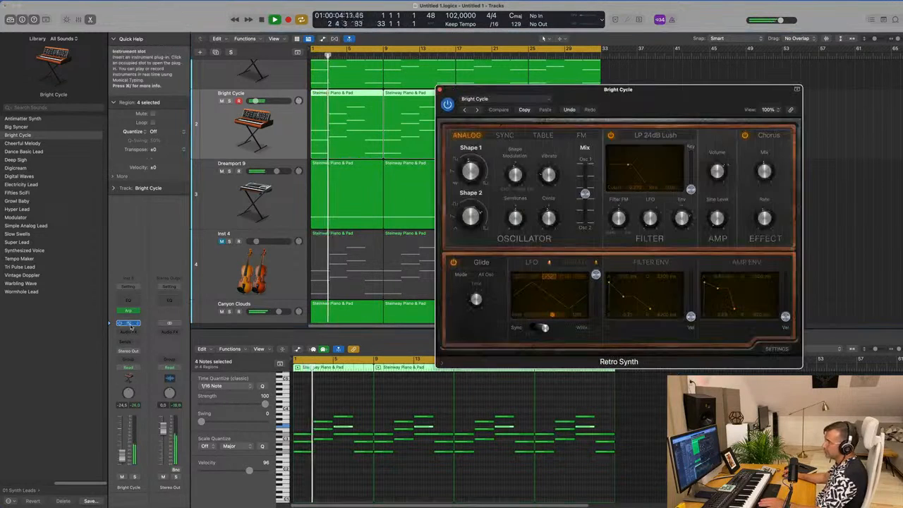
click(477, 110)
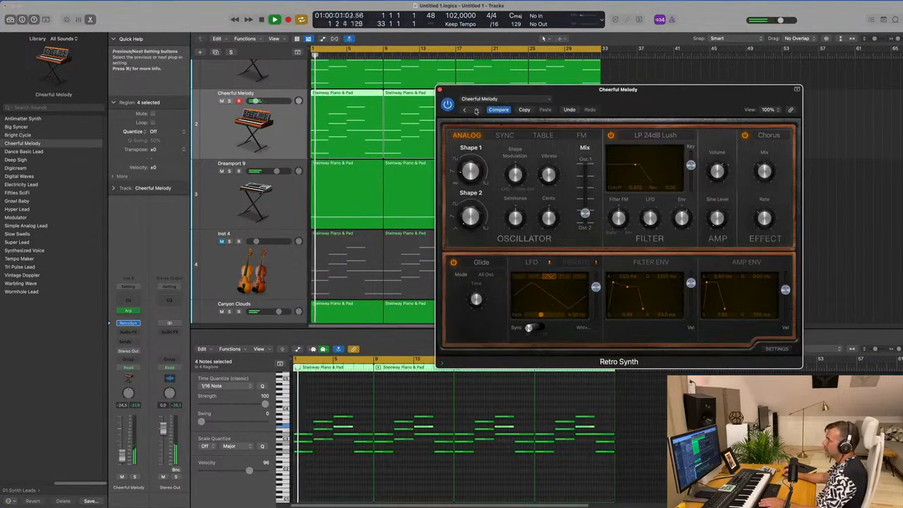
click(477, 110)
click(478, 110)
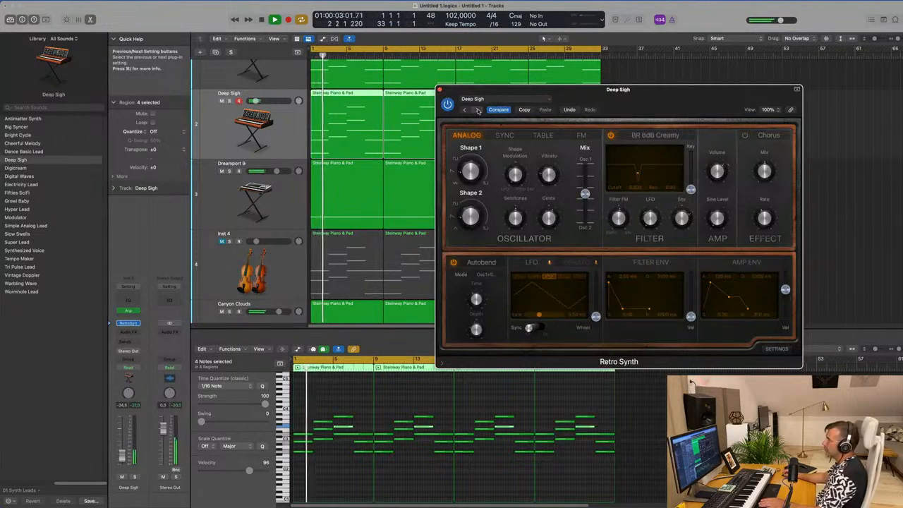
drag(658, 98, 600, 131)
- Audition the Retro Synth lead presets from Digital Waves through Synthesized Voice, and load Tempo Maker
click(420, 141)
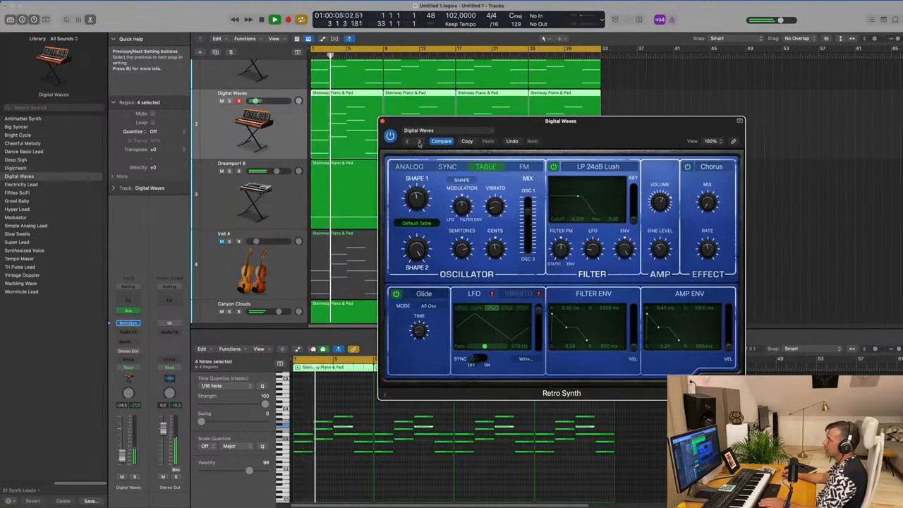
click(420, 142)
click(420, 142)
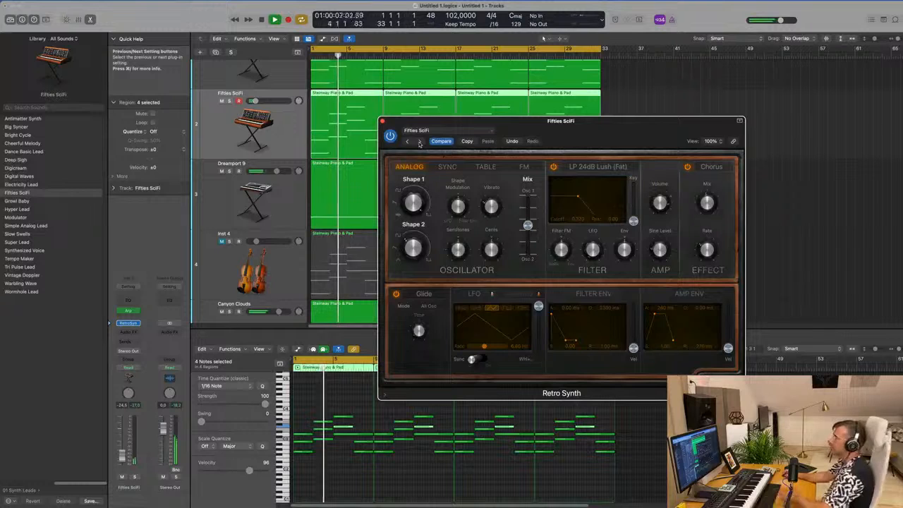
click(419, 141)
click(420, 141)
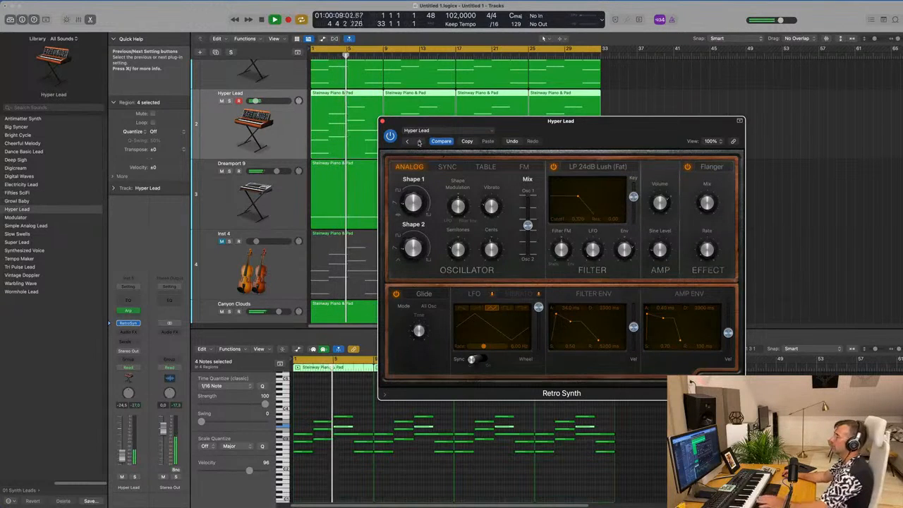
click(420, 142)
click(420, 142)
click(420, 142)
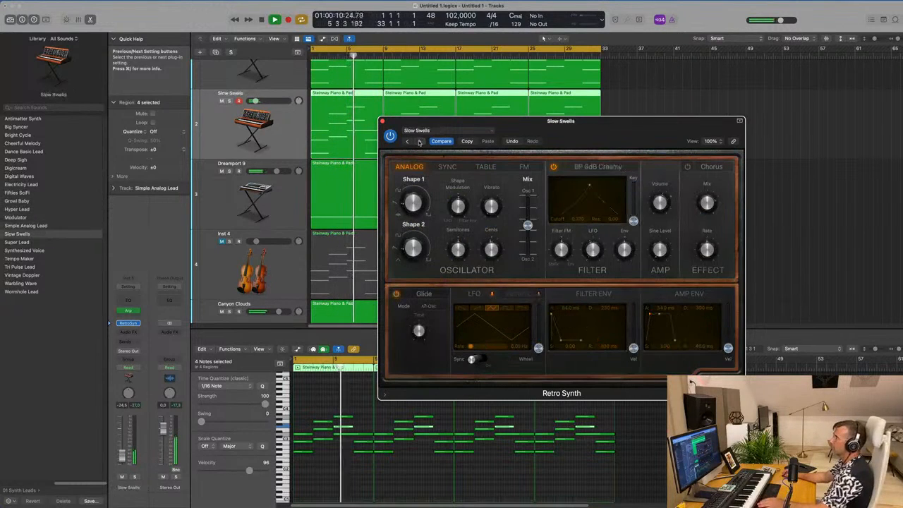
click(420, 142)
click(420, 142)
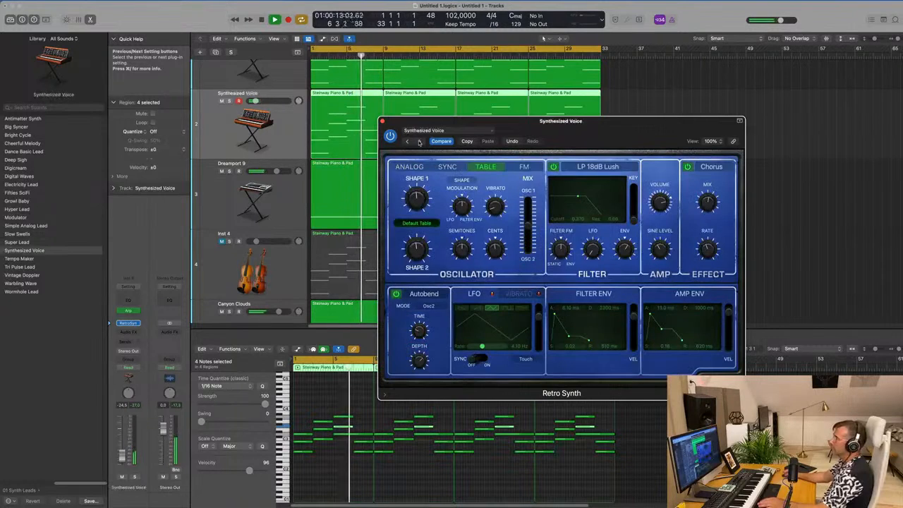
click(420, 141)
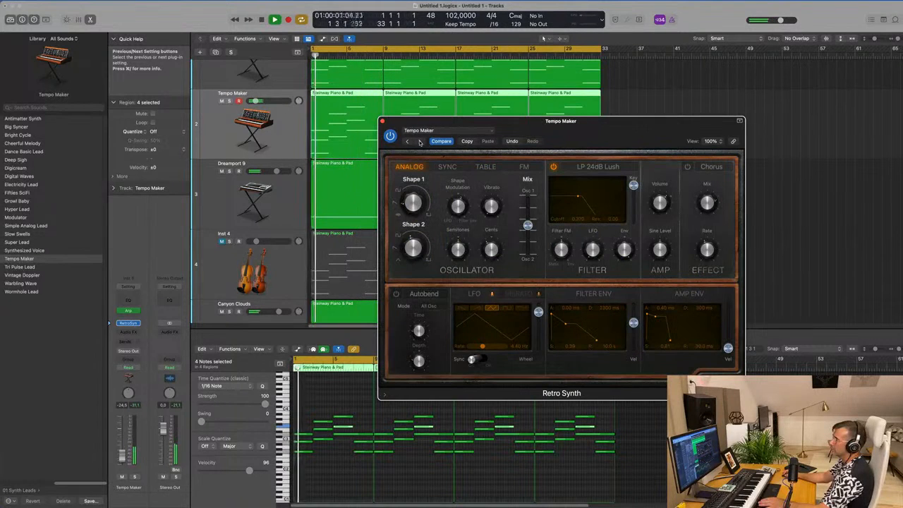
- Lower the Tempo Maker filter cutoff, close Retro Synth, and replay from the start with the track volume at -28.0 dB
drag(608, 133, 563, 168)
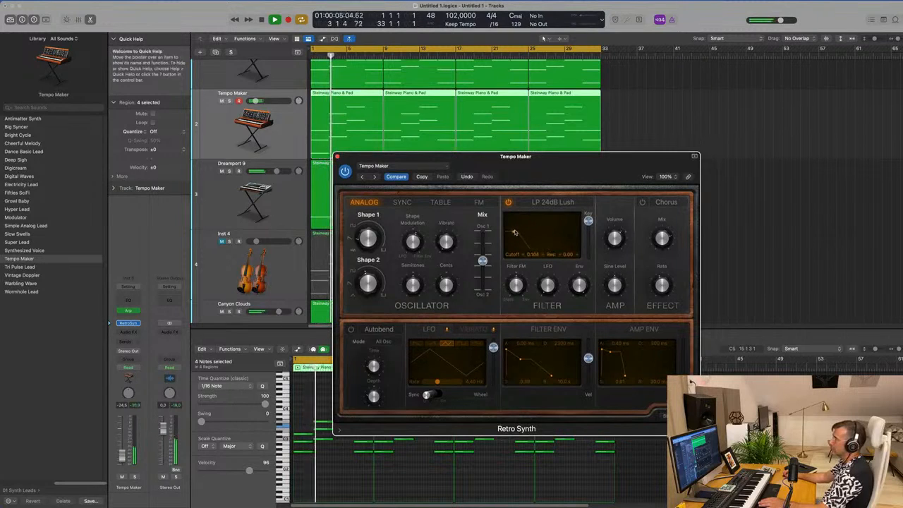
click(337, 156)
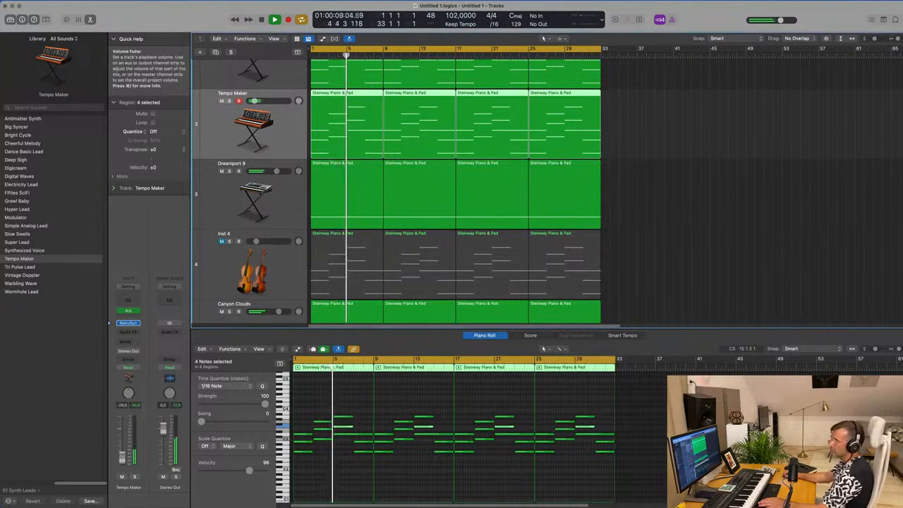
scroll(454, 202, up, 3)
key(Return)
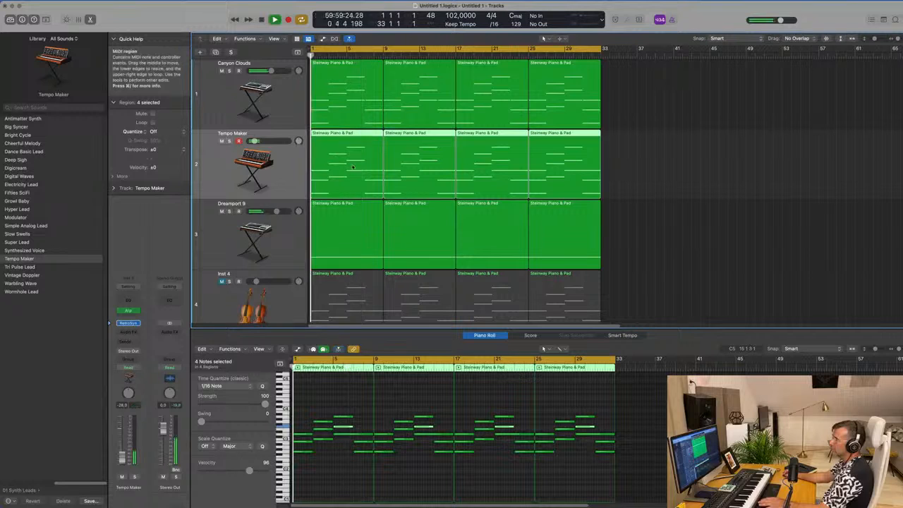
- Mute the first Canyon Clouds track, look over the Dreamport 9 and lower tracks, and reselect the Tempo Maker track
click(294, 96)
click(221, 71)
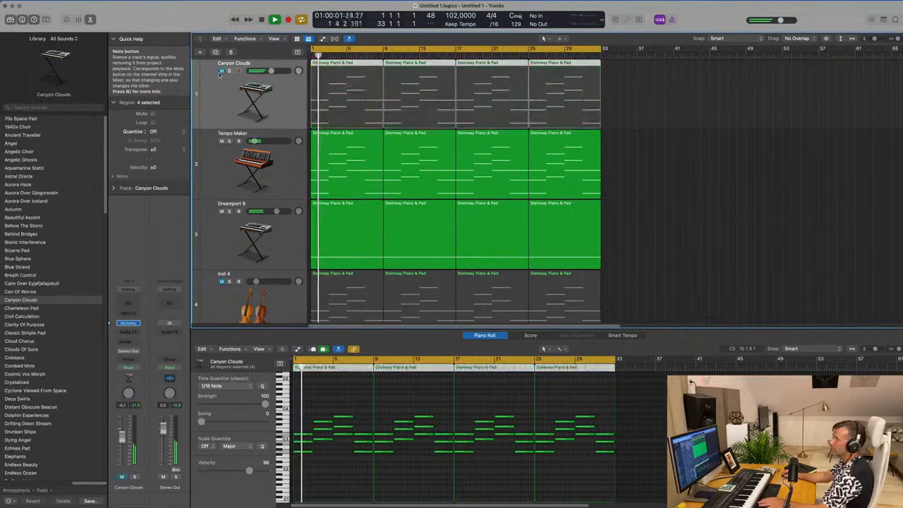
click(287, 243)
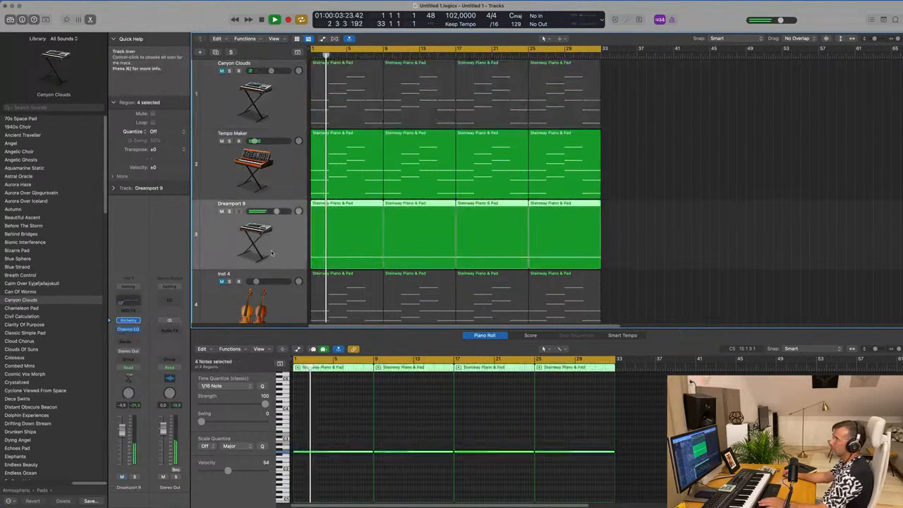
scroll(286, 247, down, 4)
scroll(309, 247, up, 4)
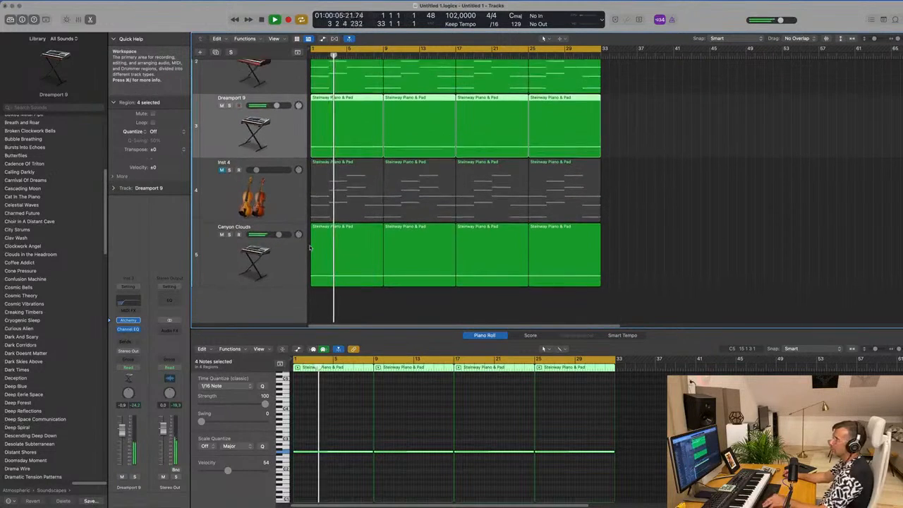
click(288, 119)
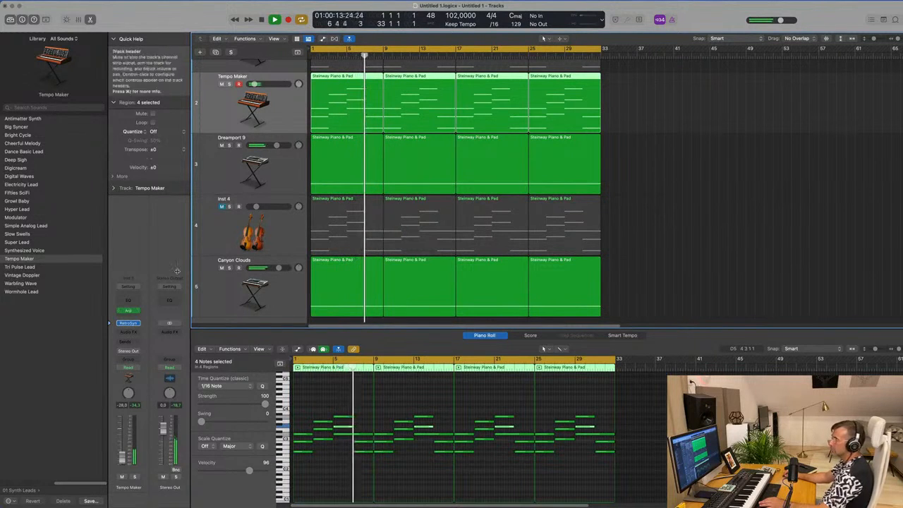
- Set the Tempo Maker Arpeggiator's octave range to 2, keep variation at 2, and close the plug-in
click(129, 311)
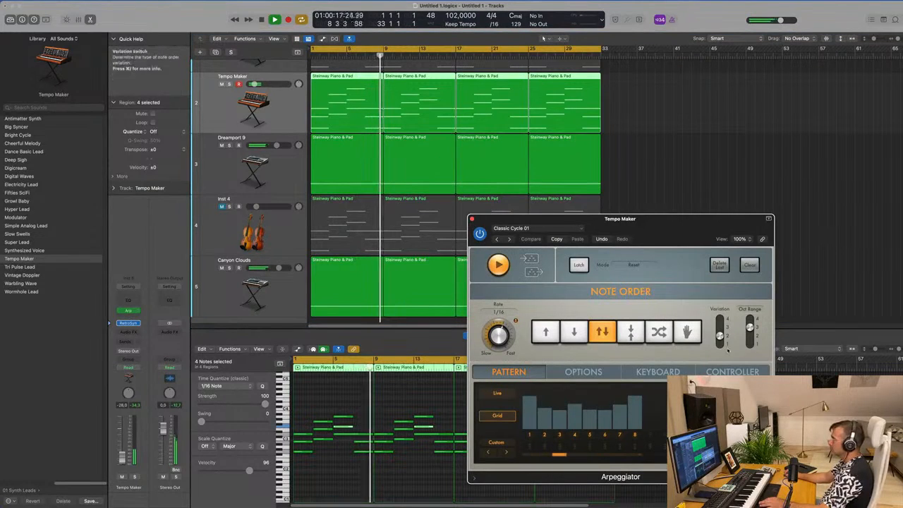
drag(720, 336, 721, 358)
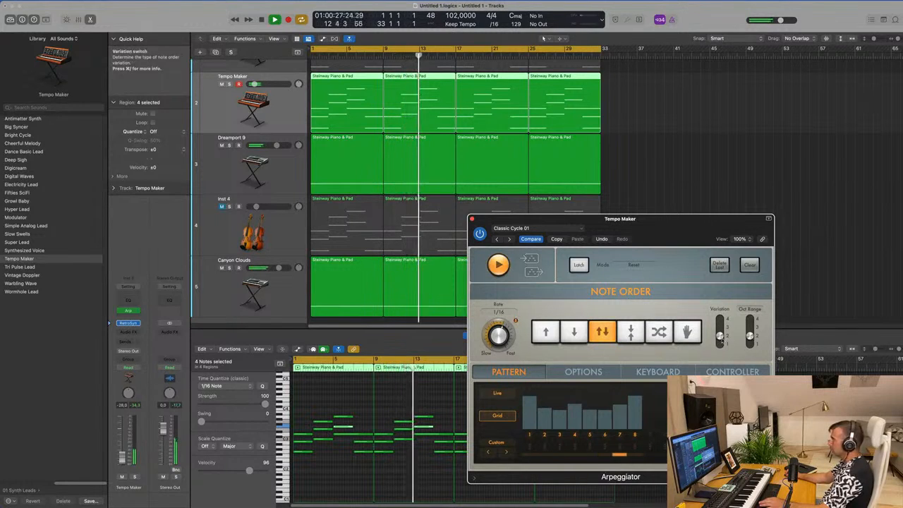
drag(499, 219, 418, 218)
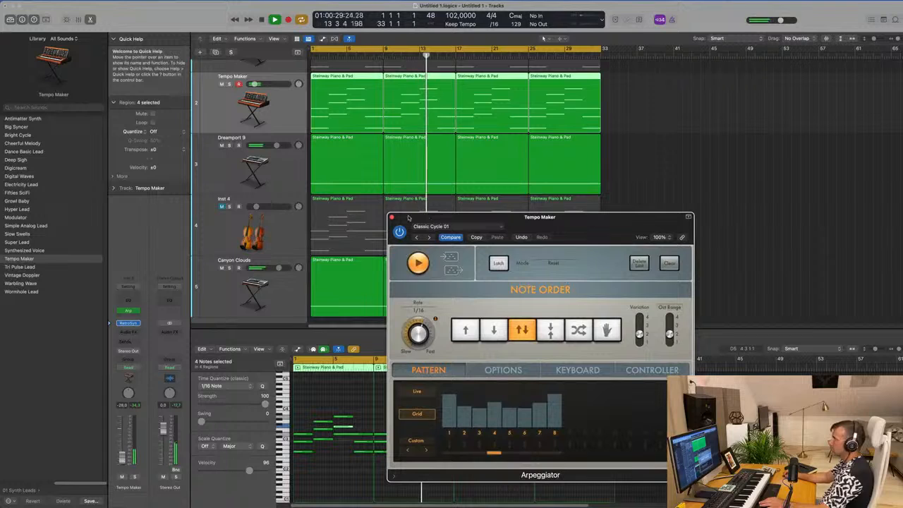
click(392, 218)
click(273, 168)
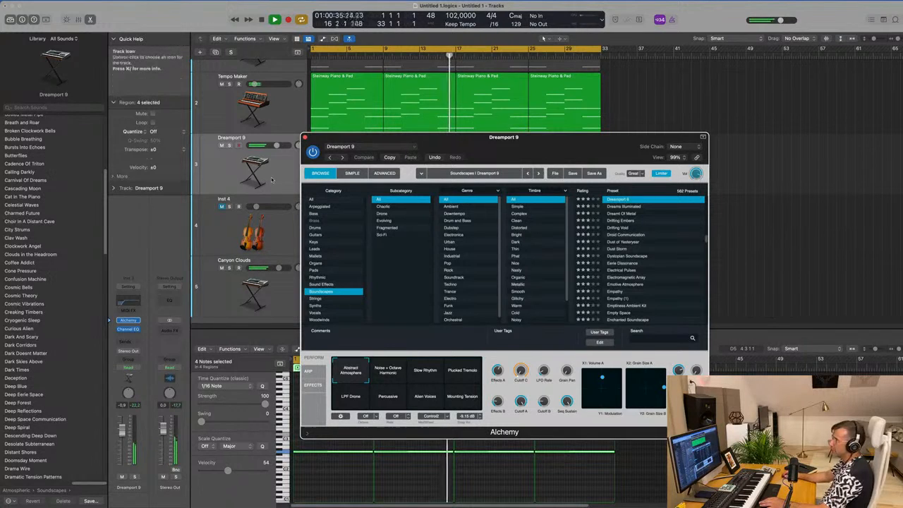
click(150, 271)
click(128, 321)
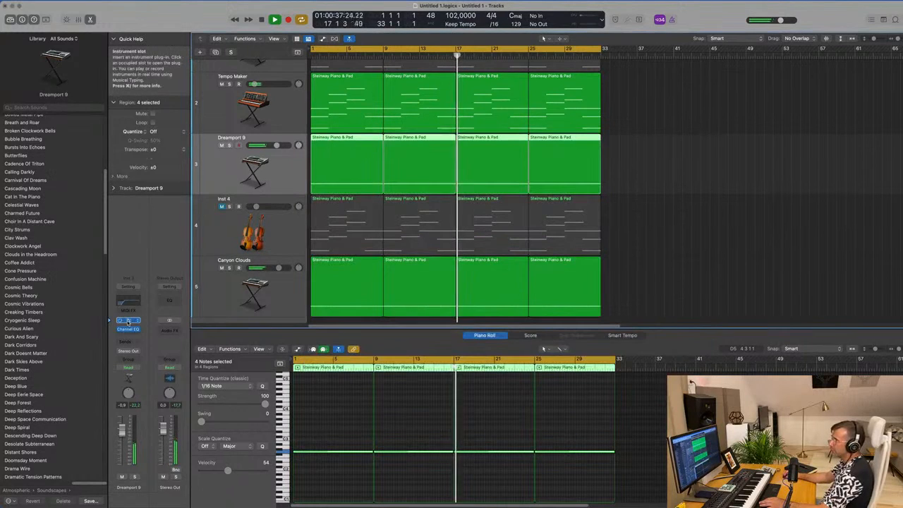
scroll(287, 170, up, 2)
- Open the Arpeggiator and Retro Synth on the Tempo Maker track and audition the lead presets from Tri Pulse Lead to Wormhole Lead
click(287, 170)
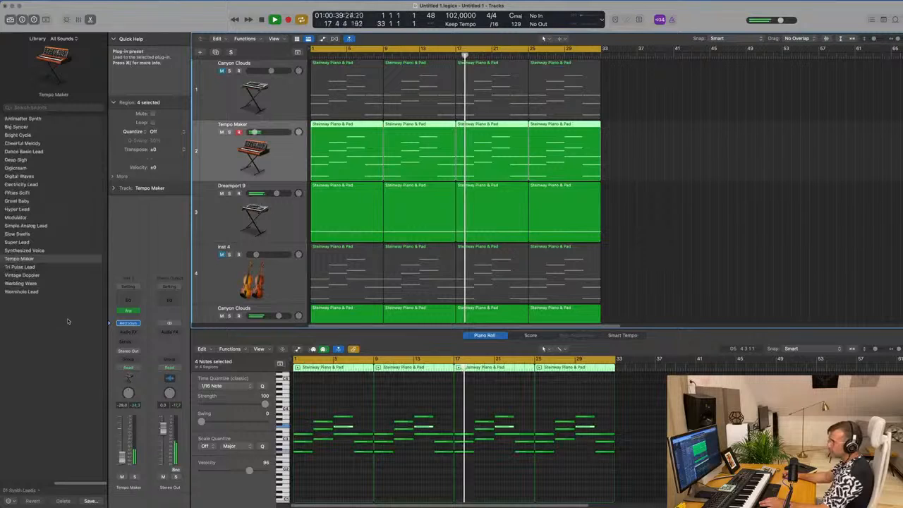
click(129, 312)
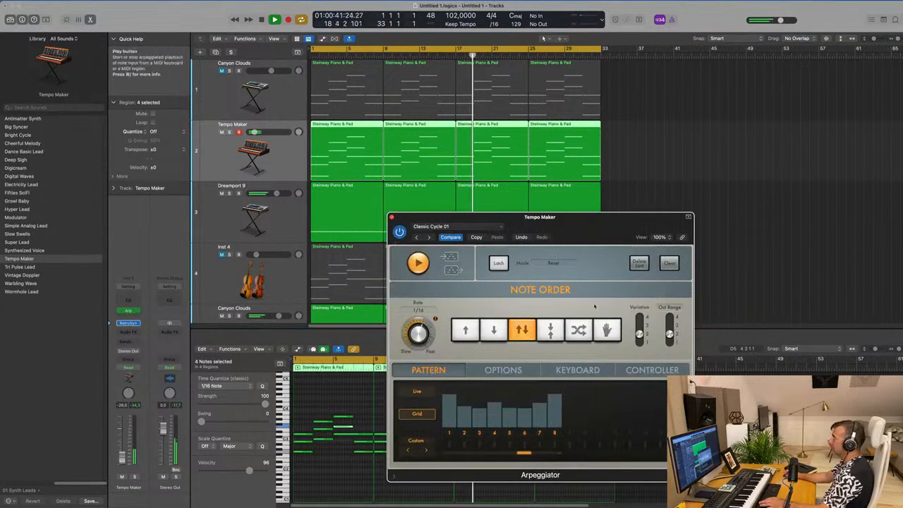
click(281, 150)
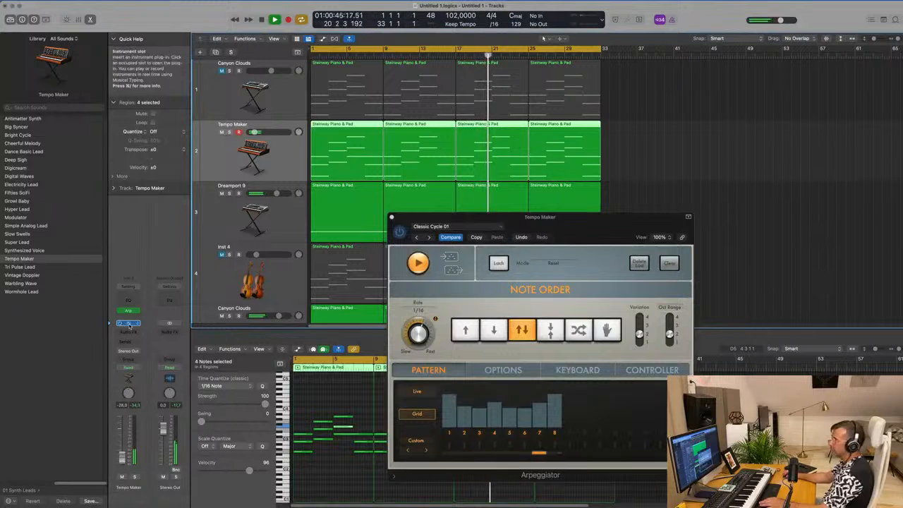
click(128, 324)
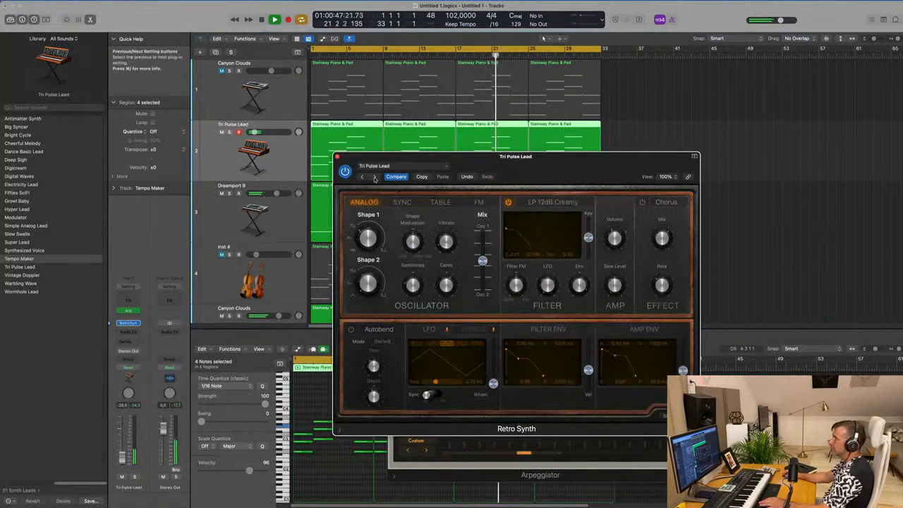
click(374, 177)
click(374, 177)
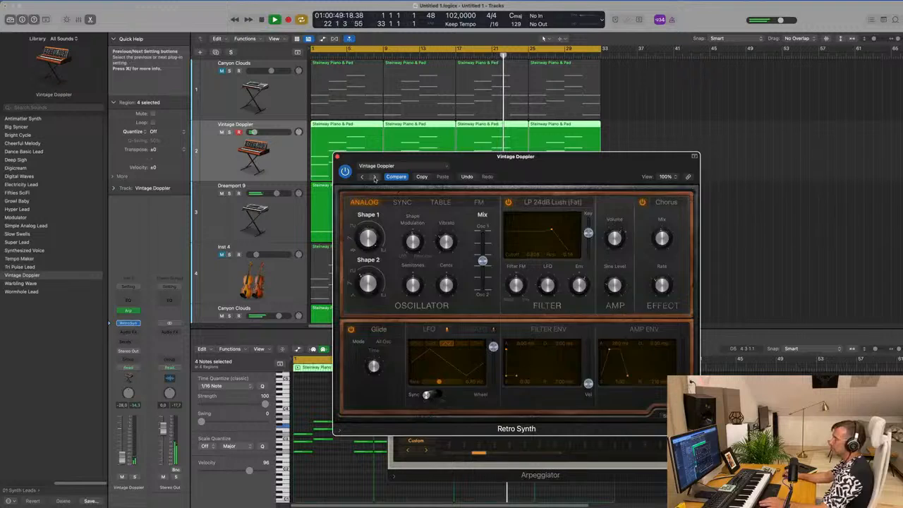
click(375, 178)
click(375, 178)
drag(371, 179, 376, 165)
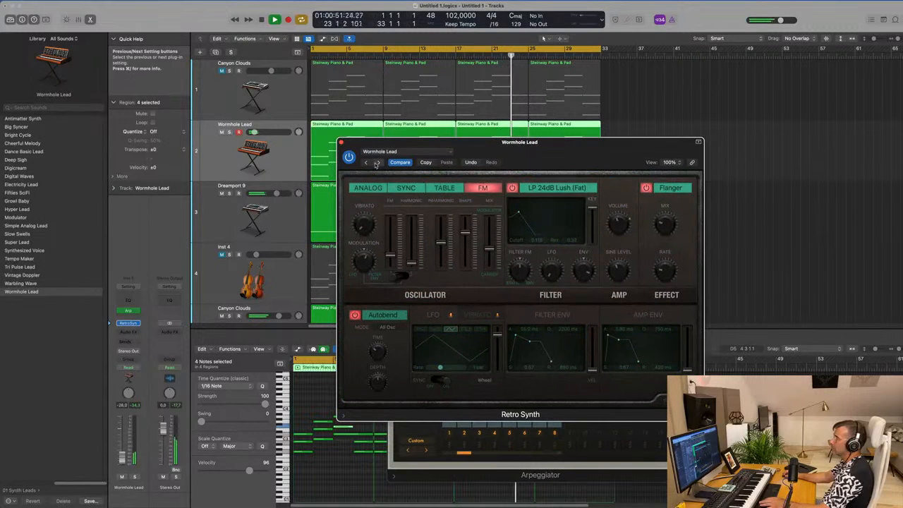
- Audition the Retro Synth pad presets up to Chillout Pad, including Berlin Xperience
click(377, 163)
click(377, 163)
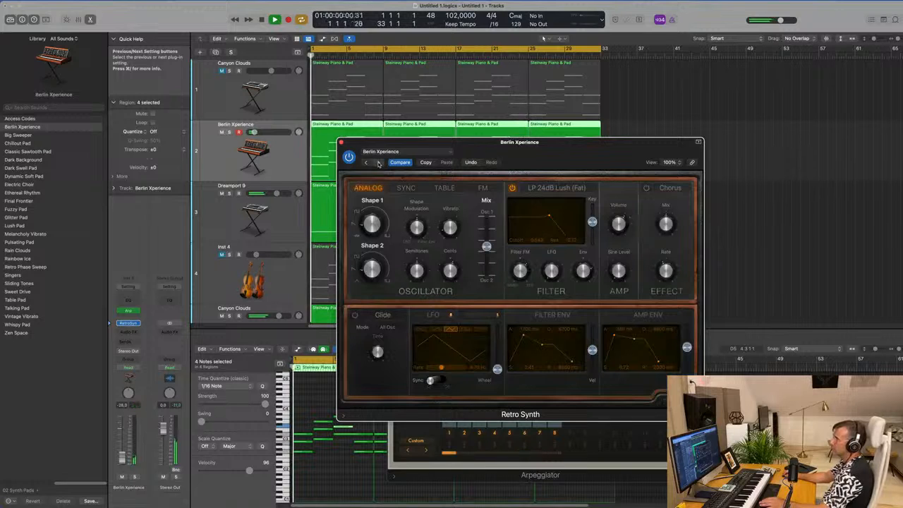
click(378, 163)
click(378, 163)
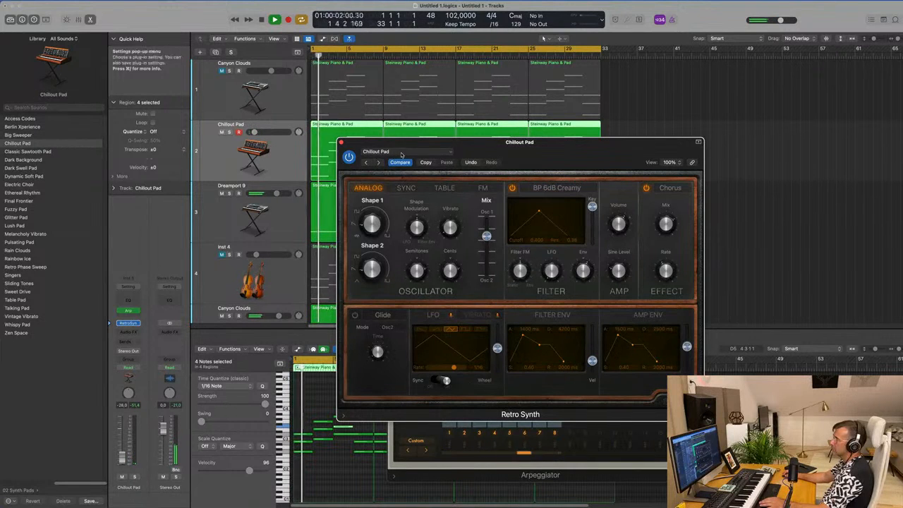
- Load the Mellow Brass preset from Synth Brass, compare it with Slow Swell Brass and Vintage Synth Brass, return to it, and close Retro Synth
click(401, 152)
mouse_move(428, 324)
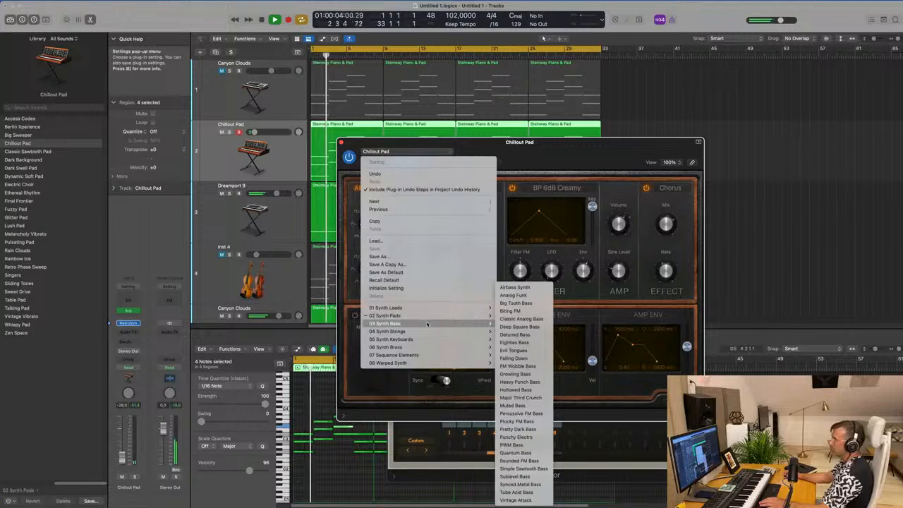
mouse_move(460, 350)
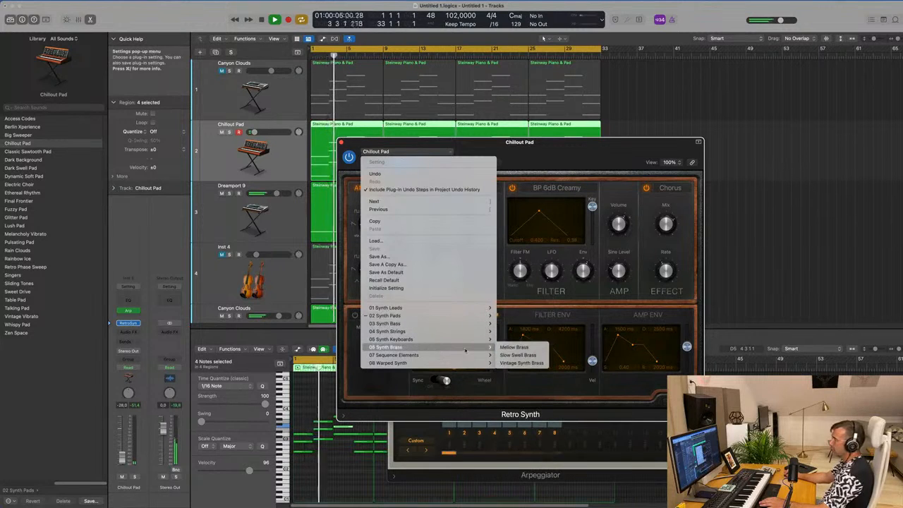
click(514, 348)
drag(528, 141, 540, 175)
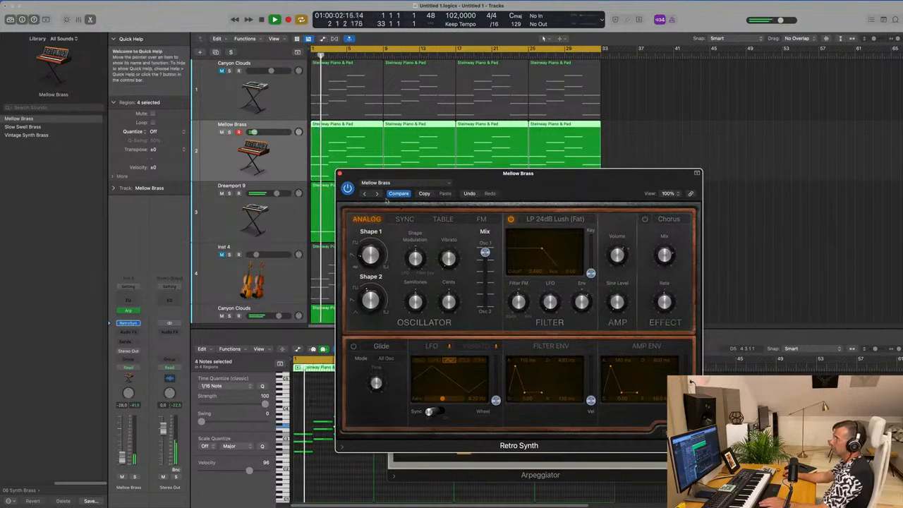
click(378, 194)
click(378, 194)
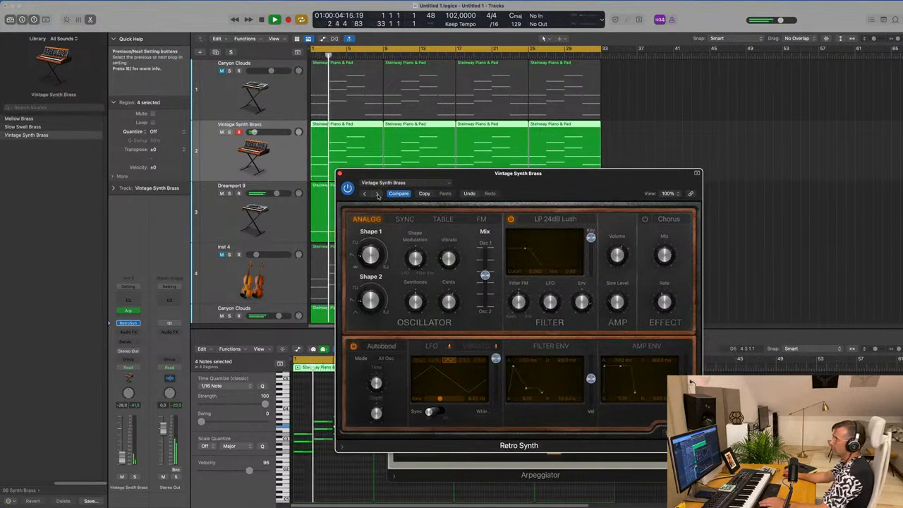
click(365, 195)
click(365, 195)
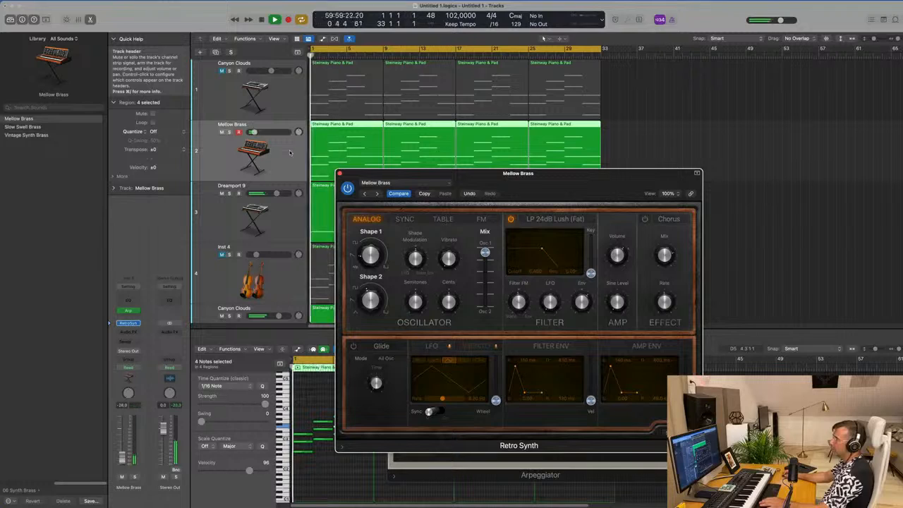
click(317, 159)
click(339, 174)
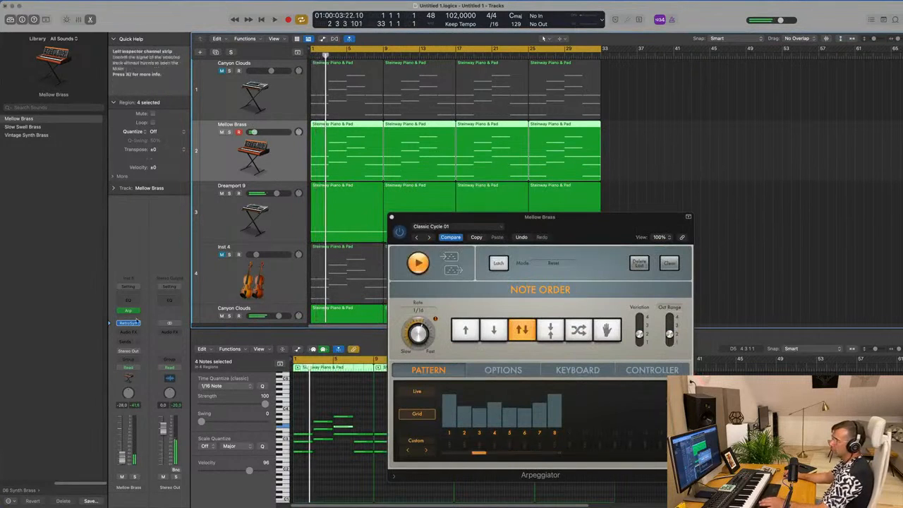
- Try Arpeggiator rates of 1/8 and 1/8 triplet on the Mellow Brass track, and set the rate to 1/16 dotted
drag(418, 332, 419, 340)
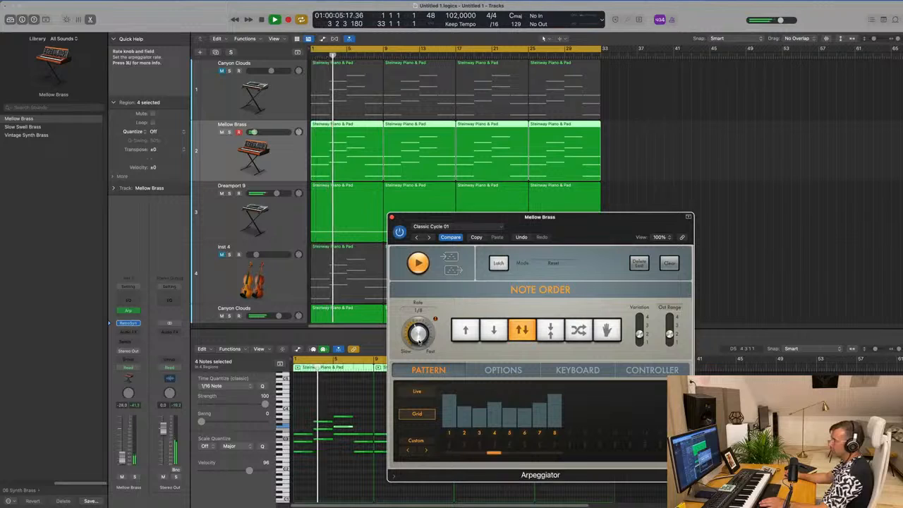
drag(420, 340, 422, 333)
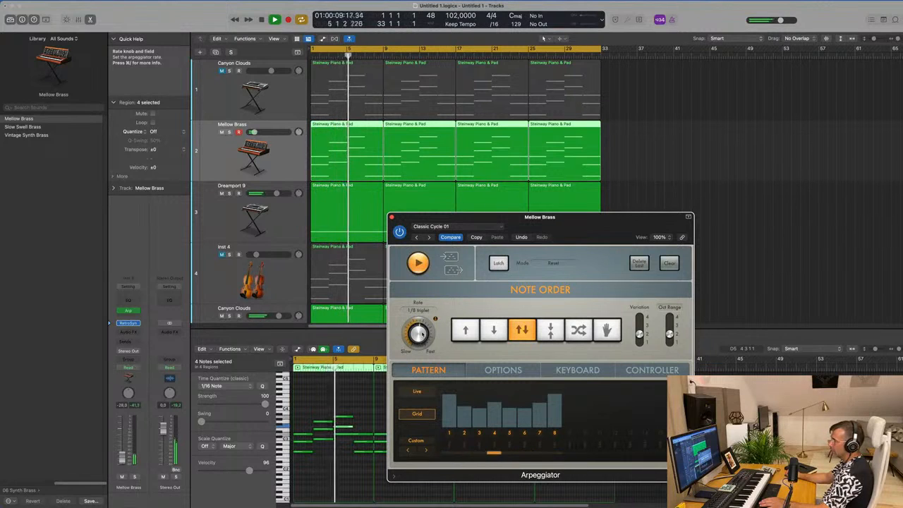
drag(594, 229, 543, 238)
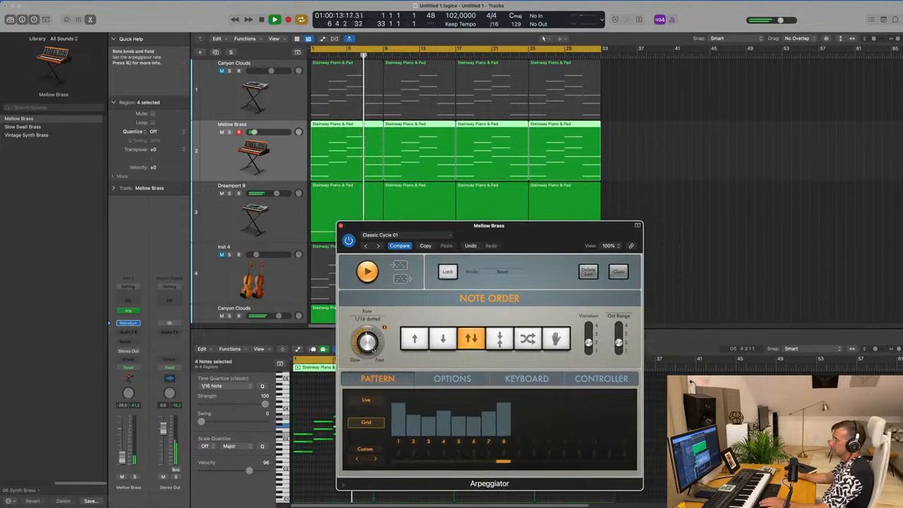
- Try the Arpeggiator's down, random, outside-in and up/down note orders, and set the note order to up
click(442, 340)
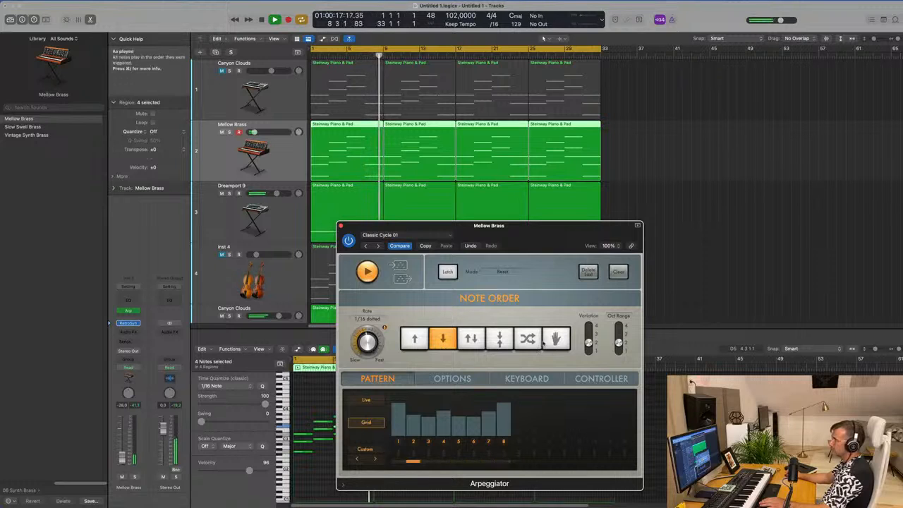
click(527, 342)
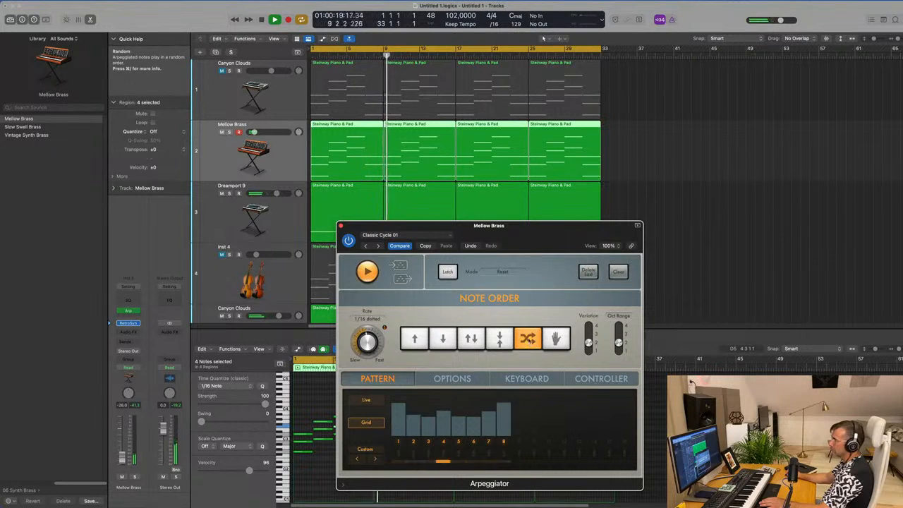
click(500, 341)
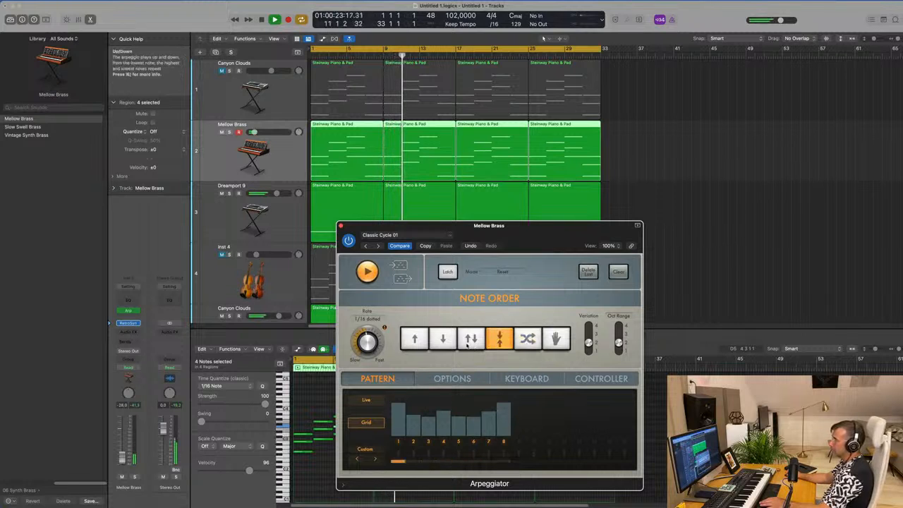
click(472, 339)
click(414, 338)
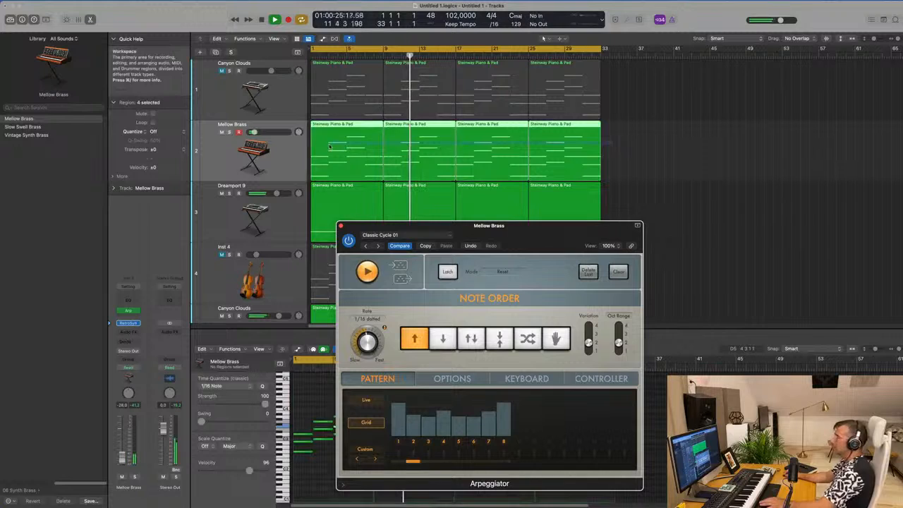
- Transpose all notes in the four Mellow Brass regions down one octave and replay from the start
click(314, 406)
click(314, 406)
key(super+a)
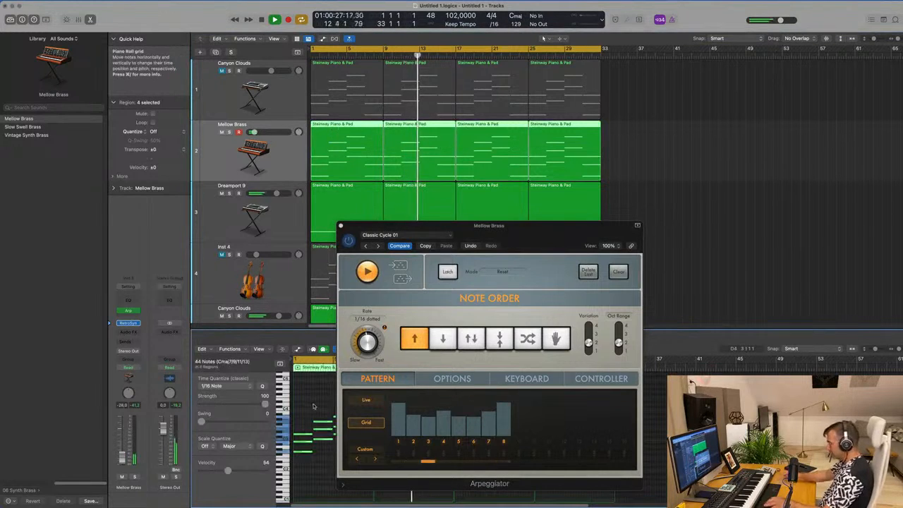
key(space)
- Try the Arpeggiator presets Classic Cycle 02, 03, 04 and 05 on the Mellow Brass track
drag(545, 234, 757, 130)
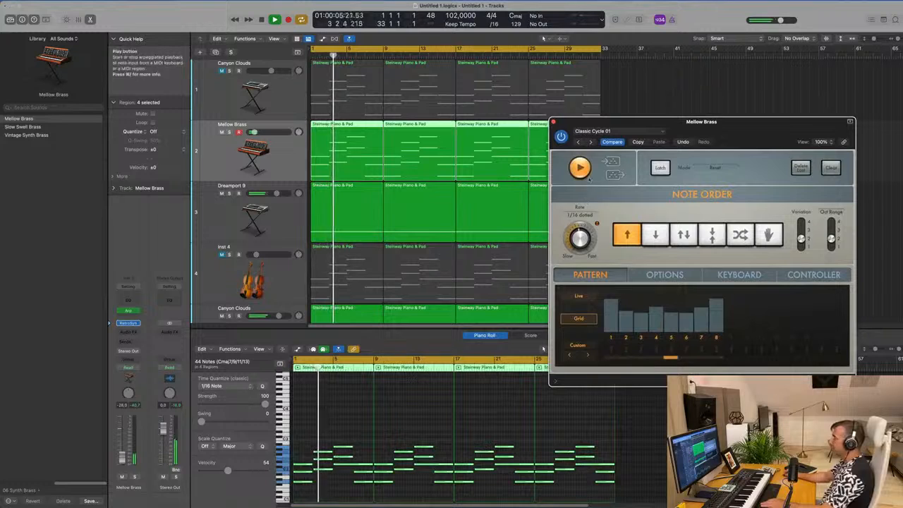
click(591, 143)
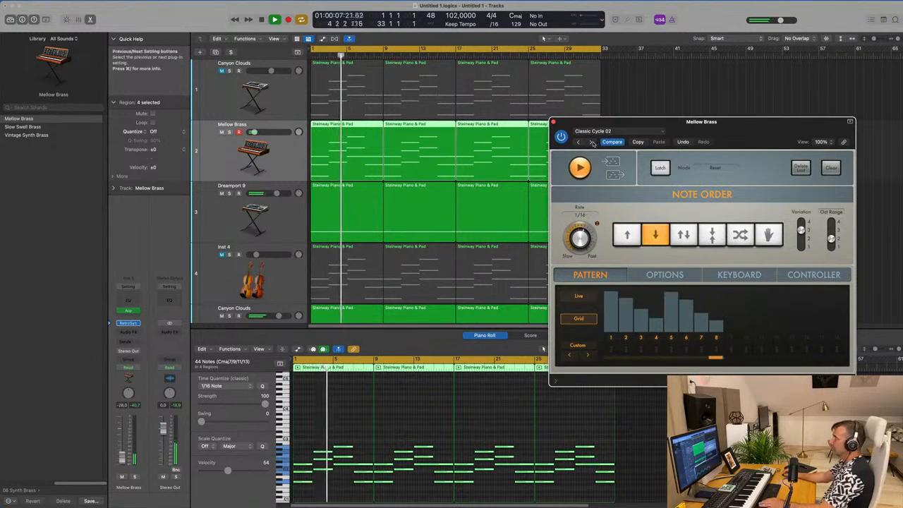
click(591, 142)
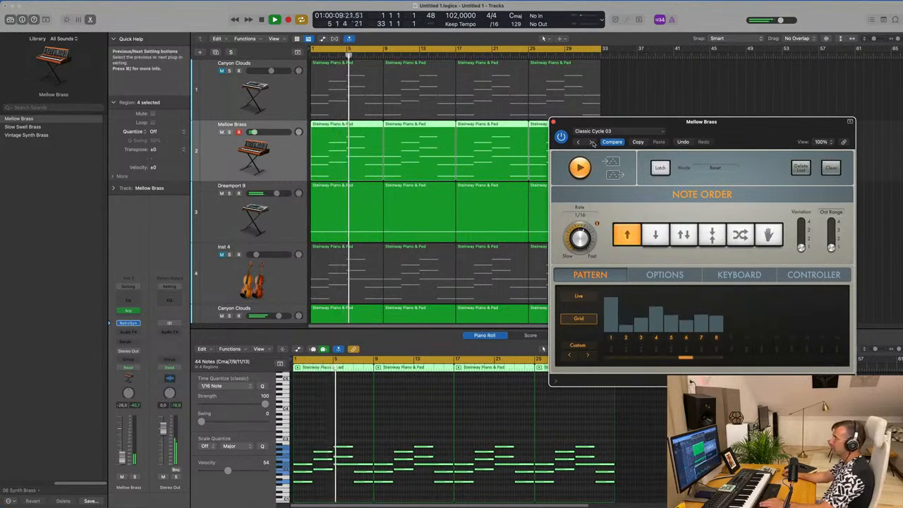
click(591, 142)
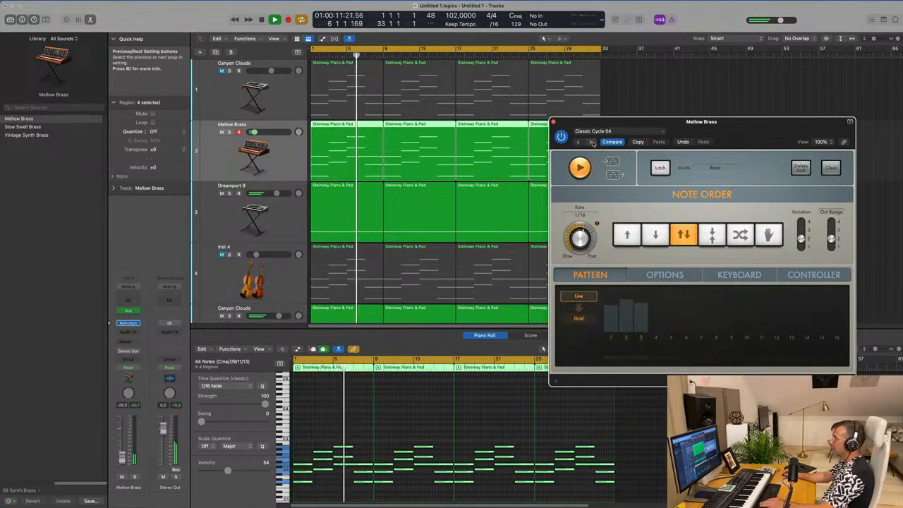
click(591, 143)
- Audition the Arpeggiator presets Complex Chord Groove 01, Falling Glitch and Groovy Cycle 02
click(619, 132)
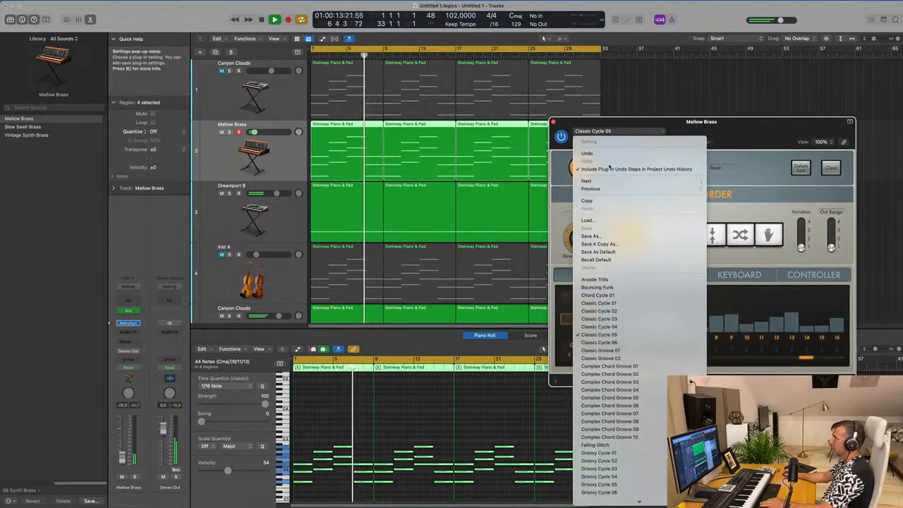
click(625, 368)
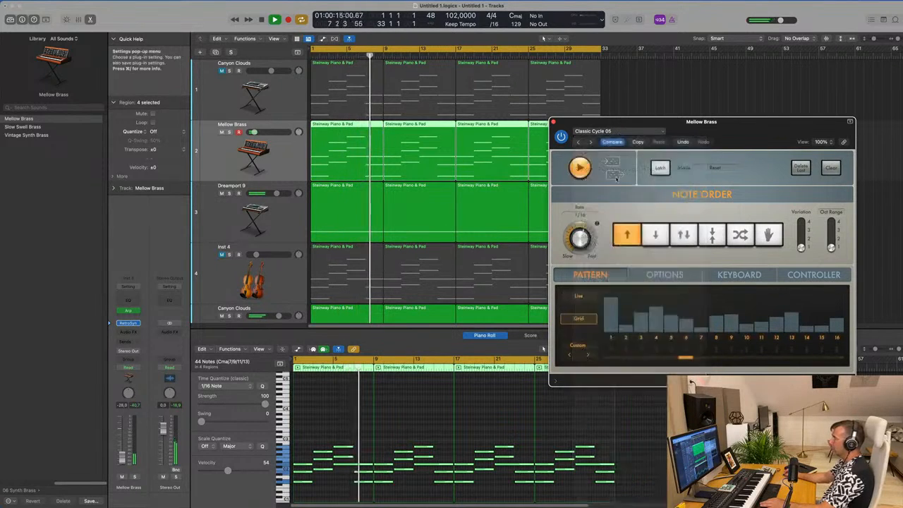
click(621, 131)
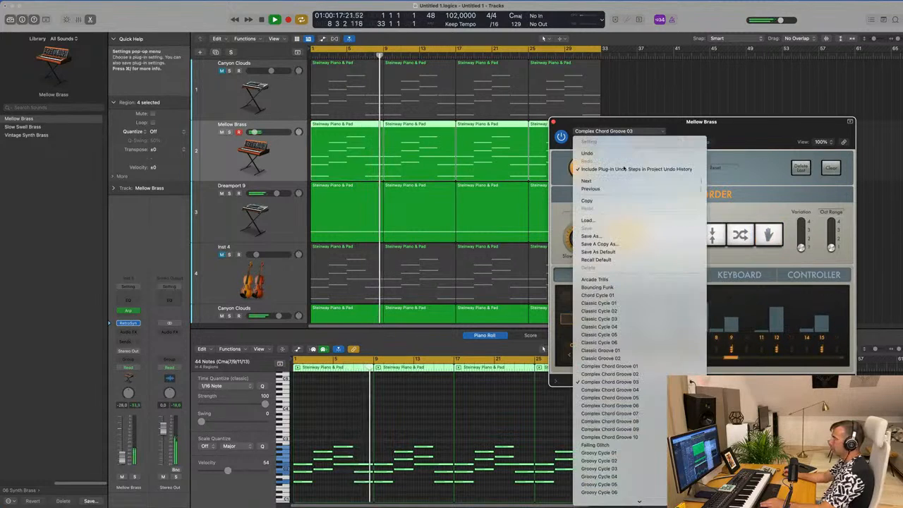
click(618, 446)
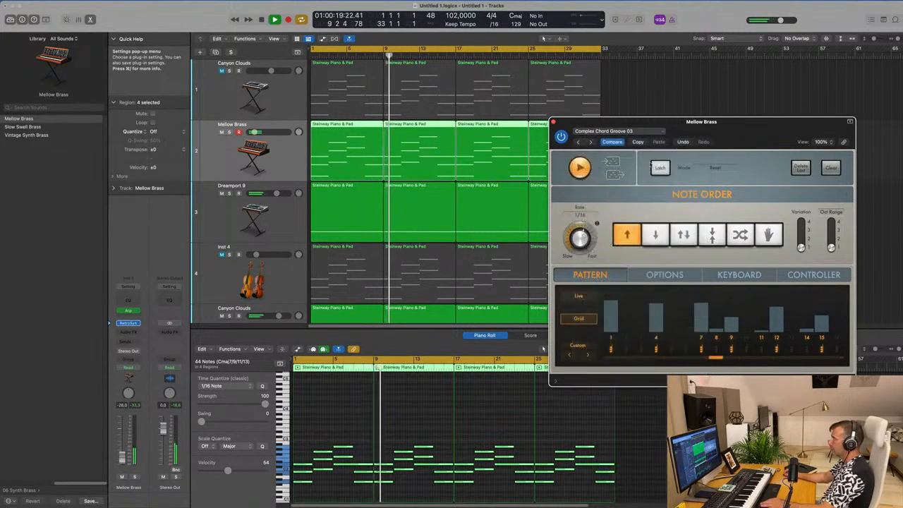
click(592, 143)
click(592, 143)
- Audition the Arpeggiator presets Simple Chord Groove 01 and Swung Groove 01
click(611, 131)
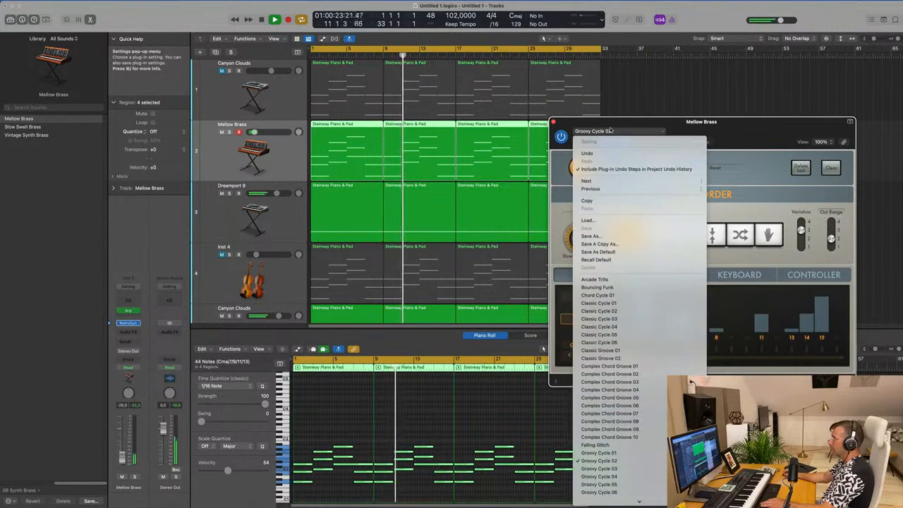
scroll(635, 282, down, 10)
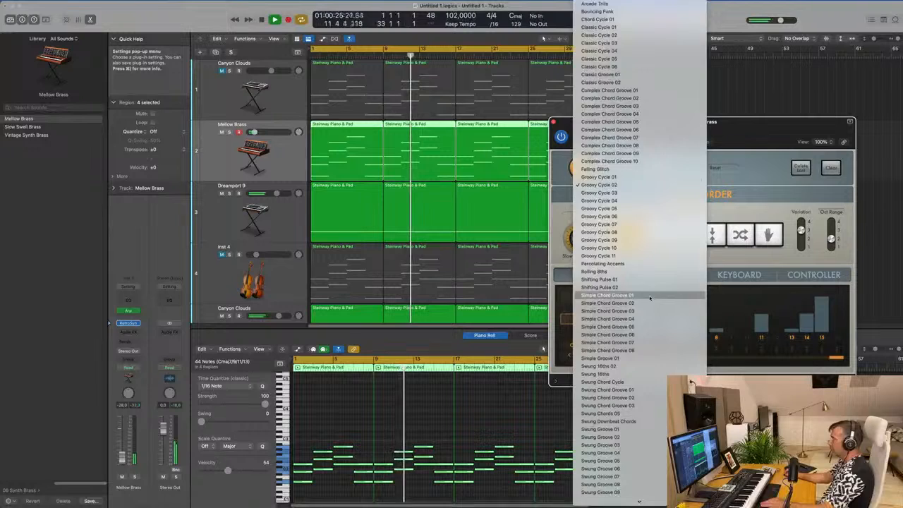
click(650, 298)
click(611, 130)
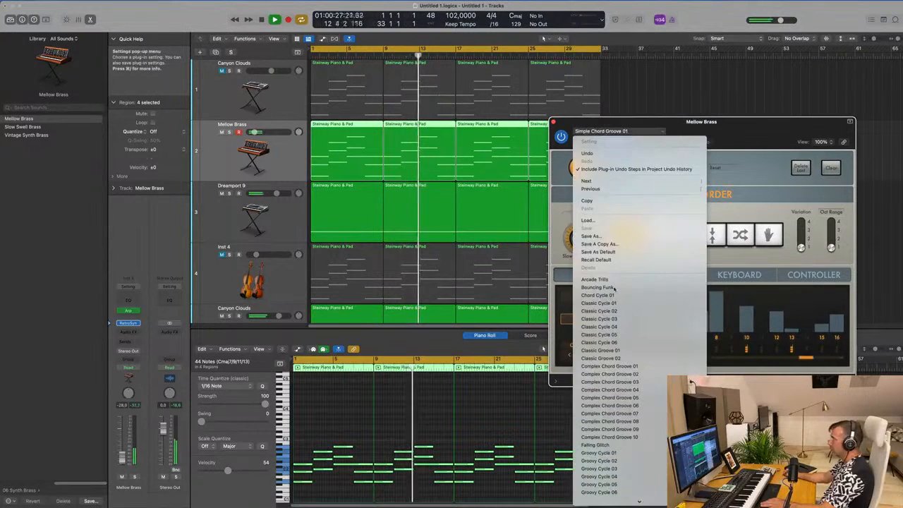
scroll(607, 254, down, 15)
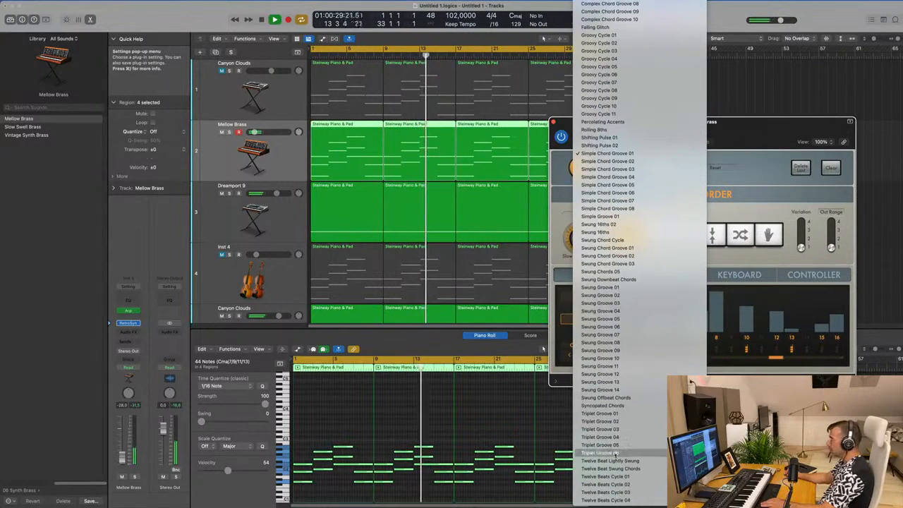
click(633, 289)
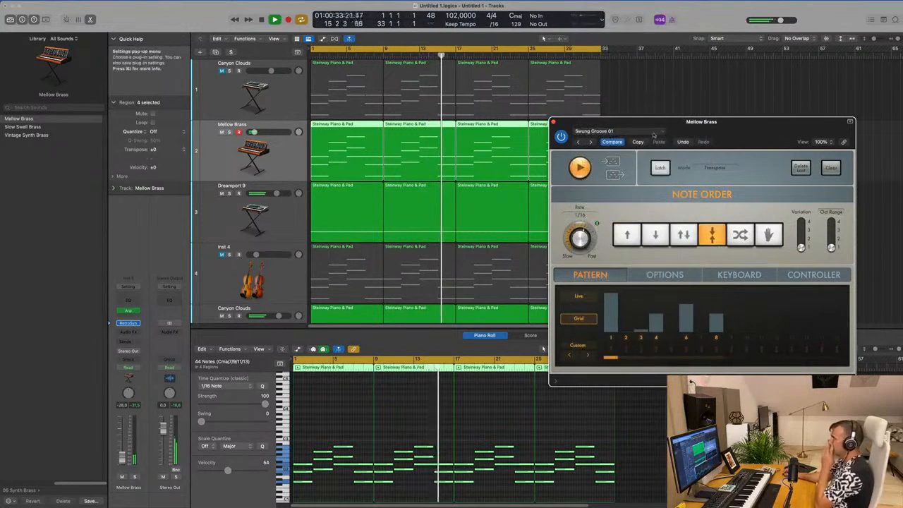
- Try the Arcade Trills and Chord Cycle 01 presets in the Arpeggiator
click(663, 134)
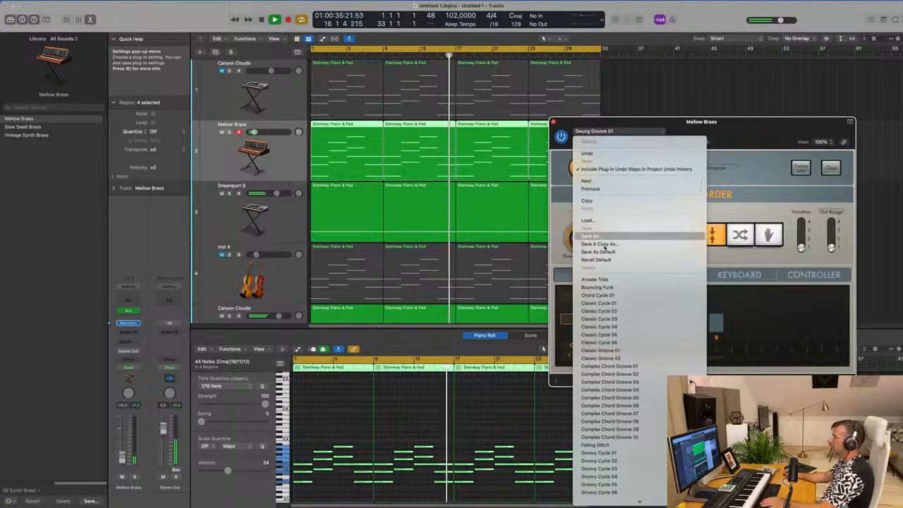
click(595, 280)
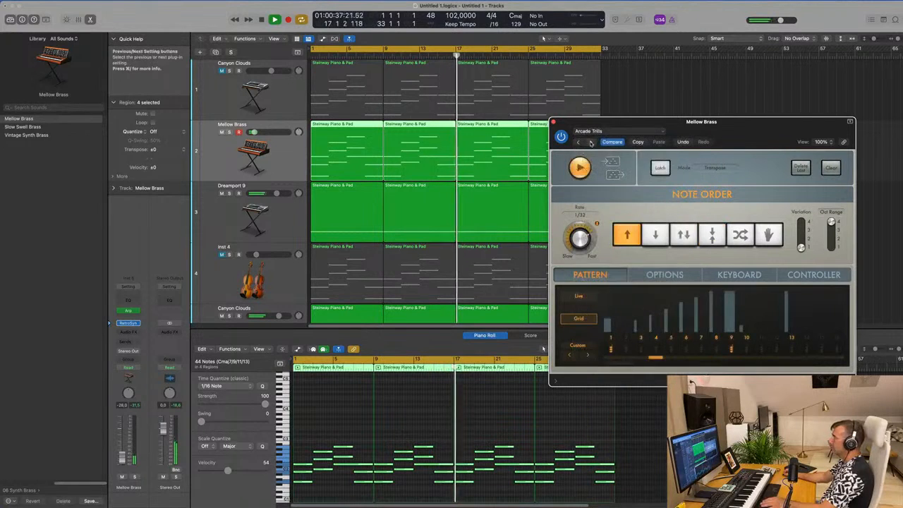
click(591, 142)
drag(592, 143, 499, 168)
click(463, 170)
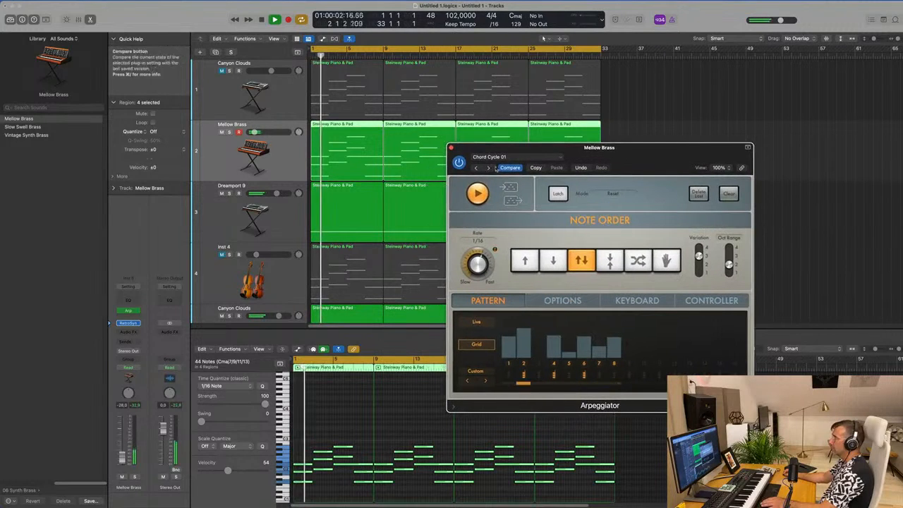
- Load the Classic Cycle 01 Arpeggiator preset and close the Arpeggiator
click(488, 168)
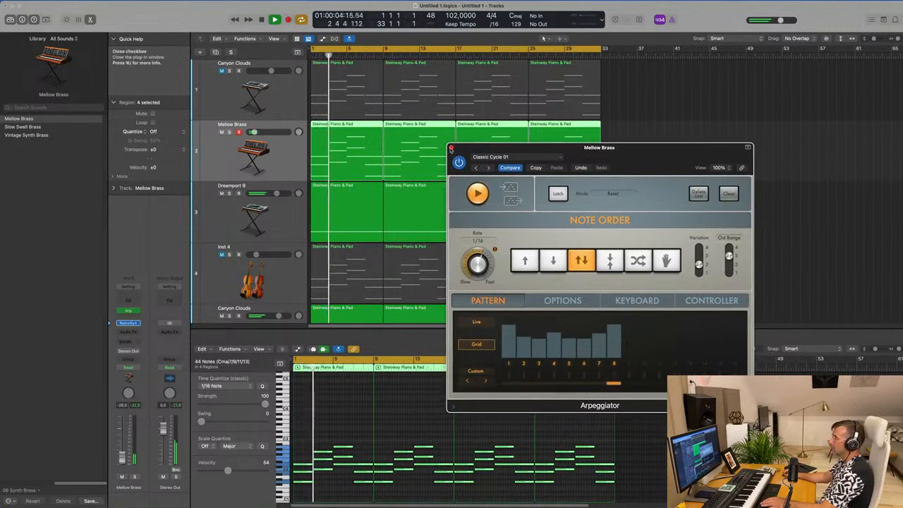
drag(455, 147, 446, 147)
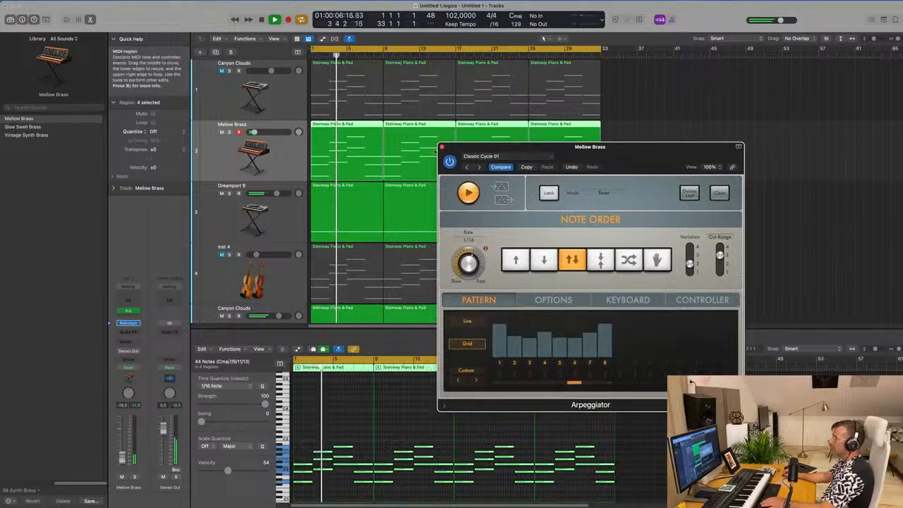
click(442, 147)
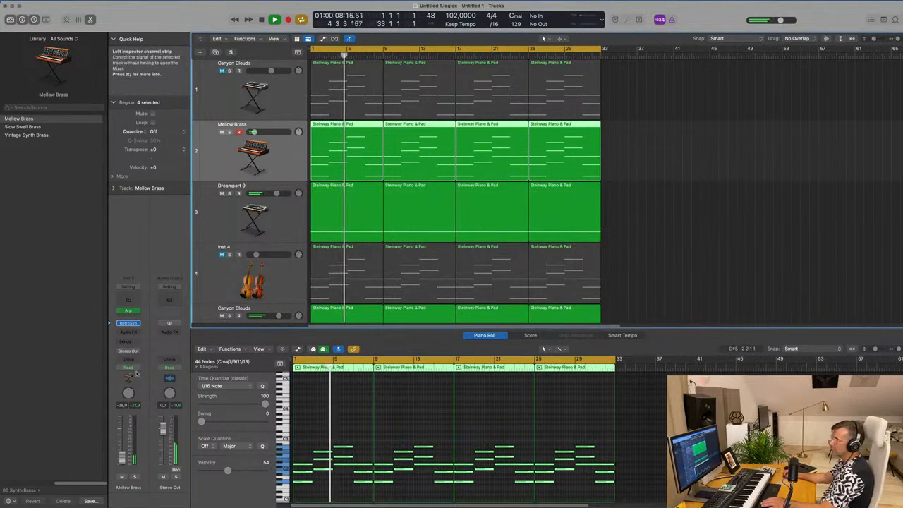
- Replace Retro Synth with Alchemy on the Mellow Brass track and filter its presets to the Keys category
click(138, 323)
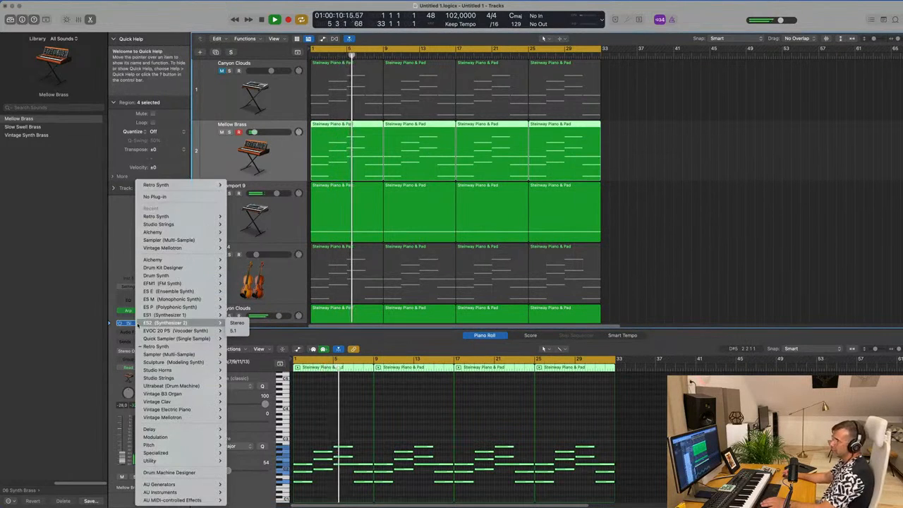
mouse_move(185, 261)
click(237, 260)
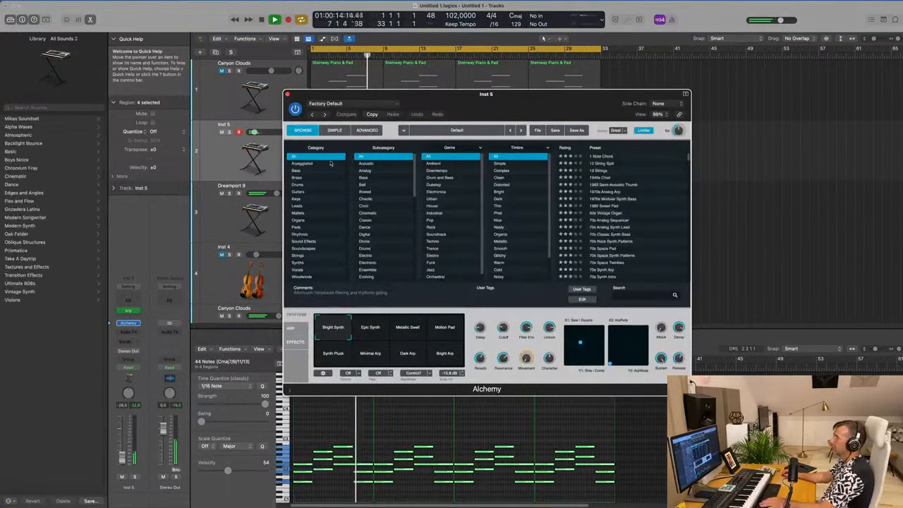
click(346, 198)
- Audition the Alchemy keys presets Amphibian, Antarctic Sun, Bass Keys and Chill Keys
click(603, 199)
click(665, 275)
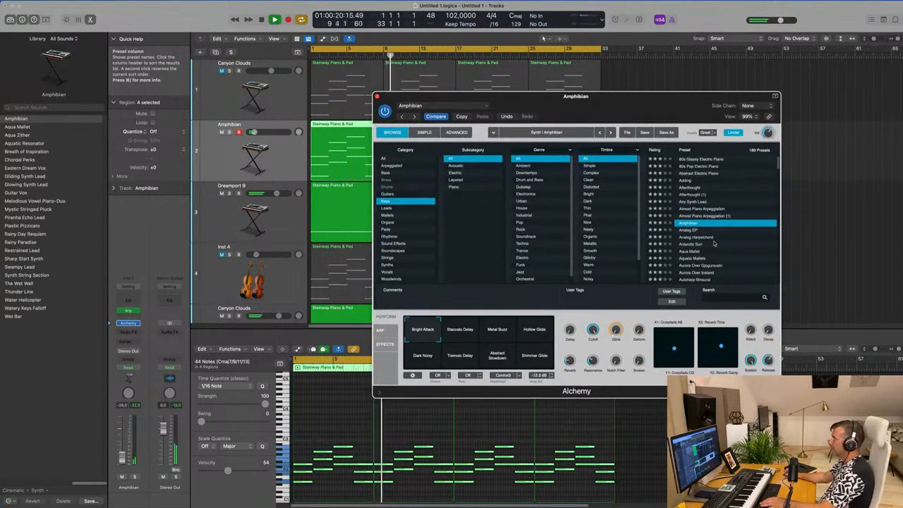
click(698, 245)
scroll(716, 236, down, 3)
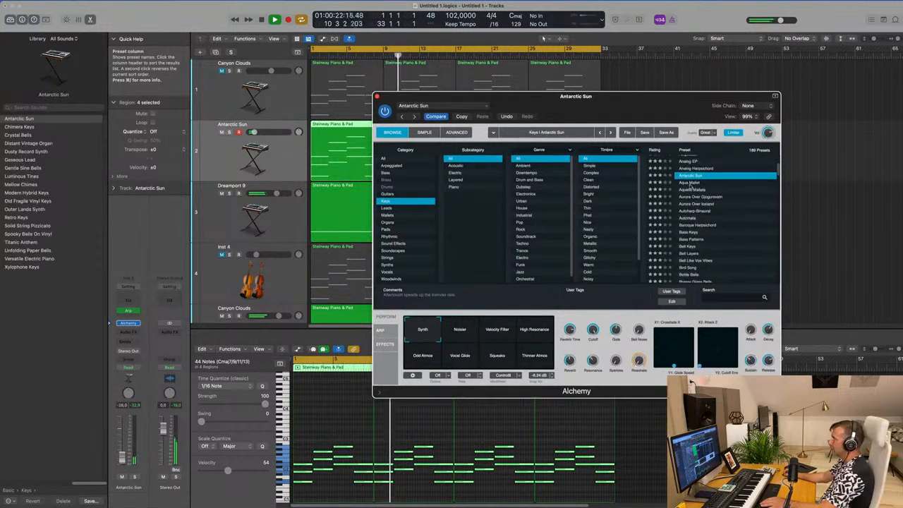
click(690, 183)
scroll(692, 190, down, 1)
click(694, 219)
click(690, 213)
scroll(734, 233, down, 2)
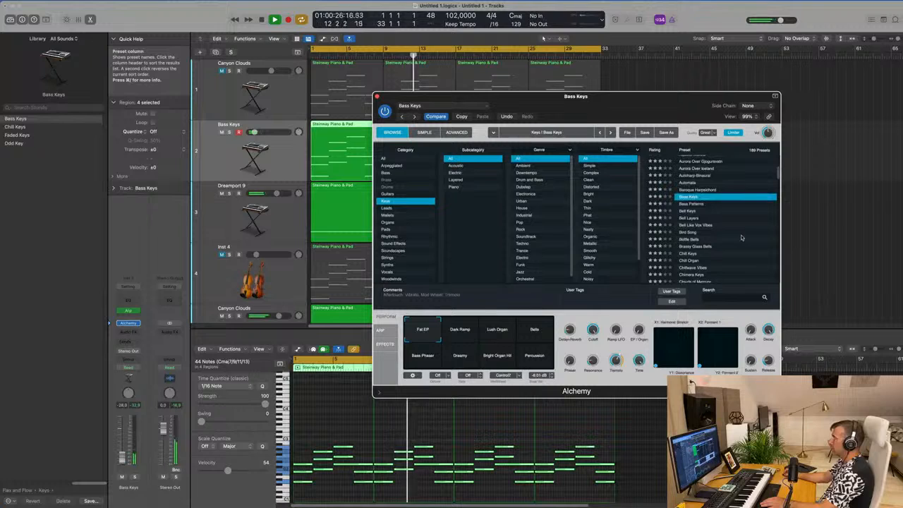
click(689, 235)
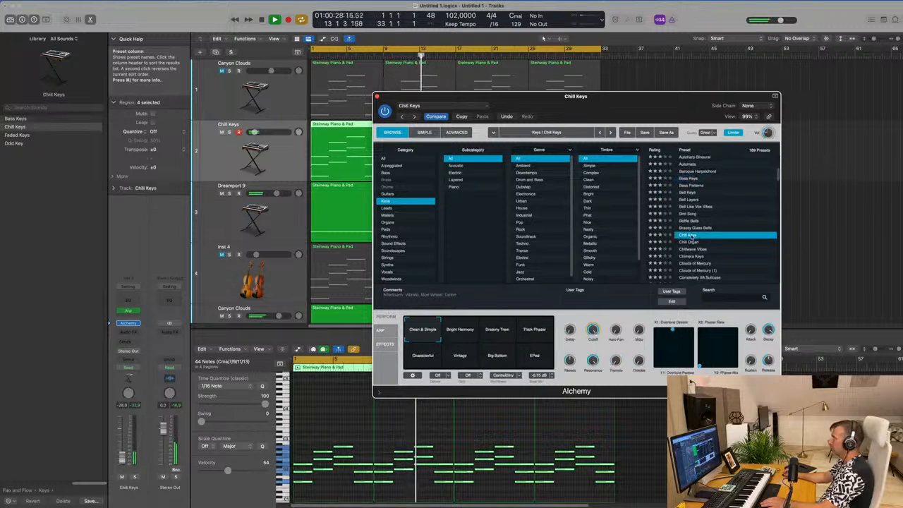
scroll(720, 238, down, 1)
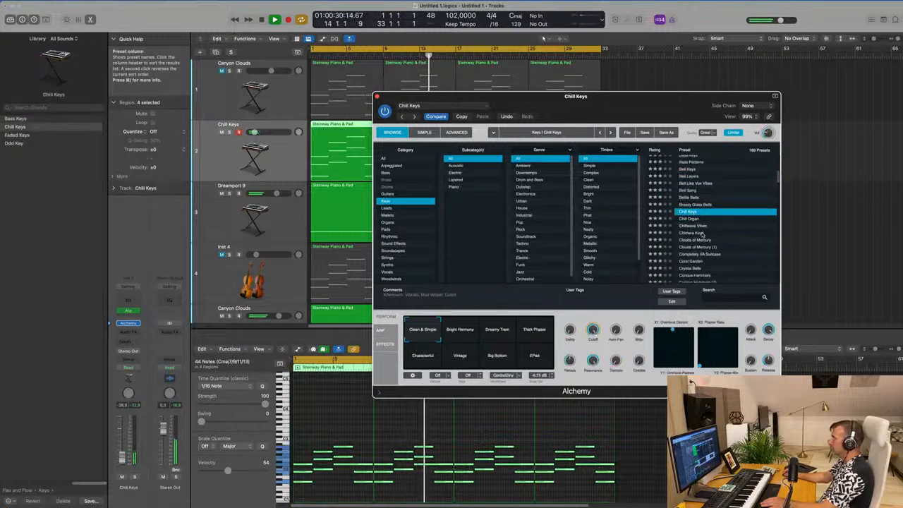
- Audition the Alchemy keys presets Chimera Keys, Completely VA Suitcase, Crystal Bells and Dense Metallic Tines
click(720, 233)
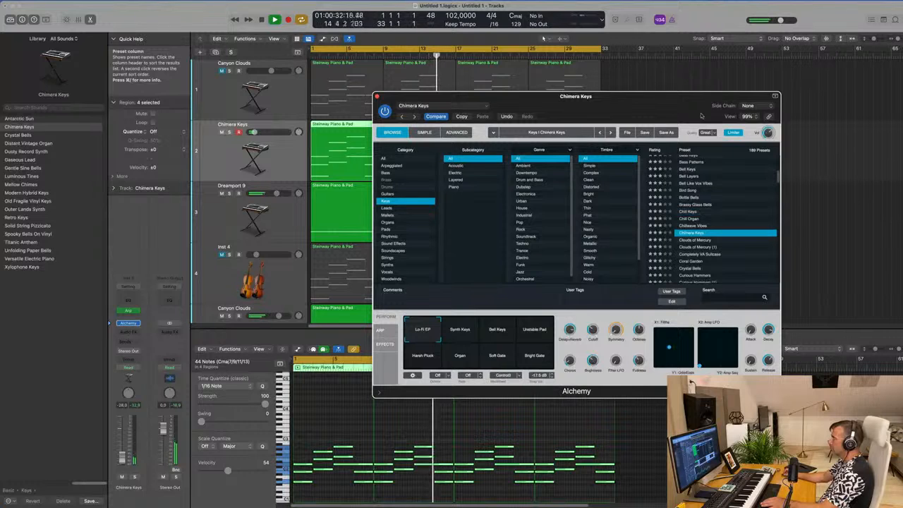
drag(681, 102, 623, 89)
scroll(669, 238, down, 1)
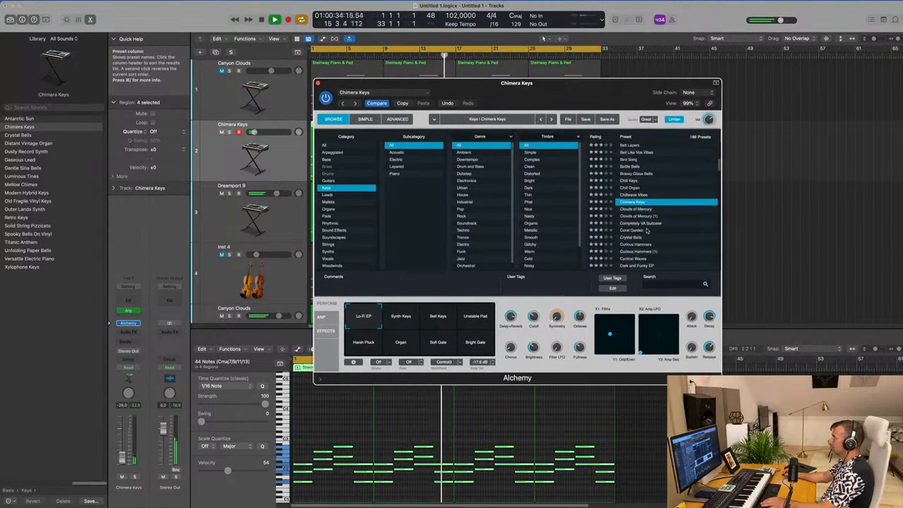
click(664, 223)
scroll(661, 233, down, 1)
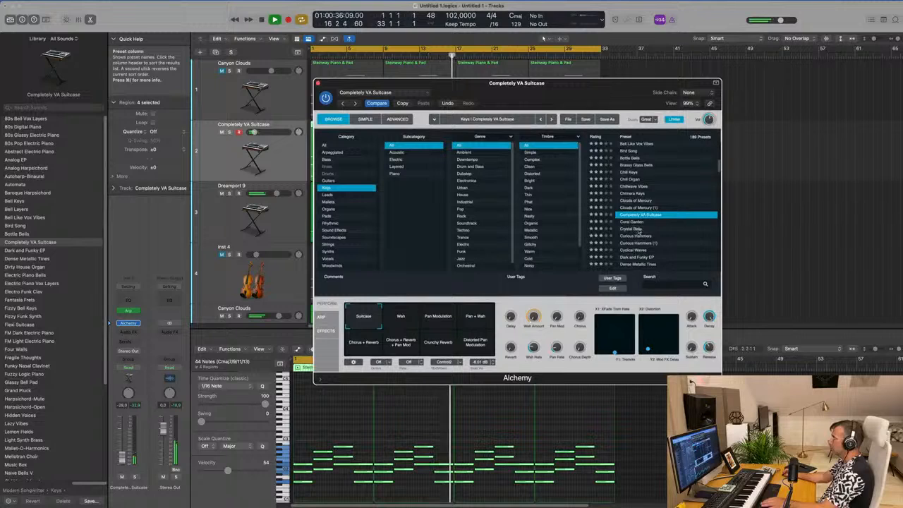
click(642, 229)
scroll(691, 238, down, 2)
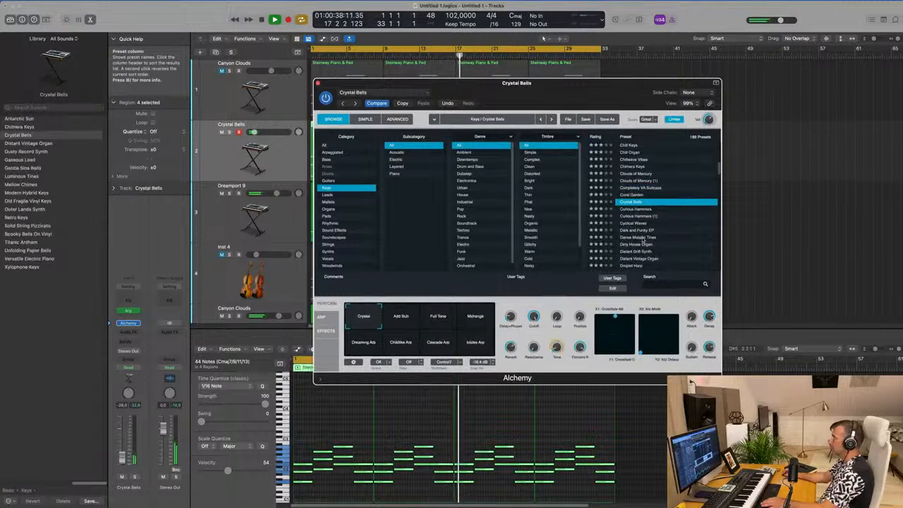
click(639, 237)
scroll(673, 227, down, 5)
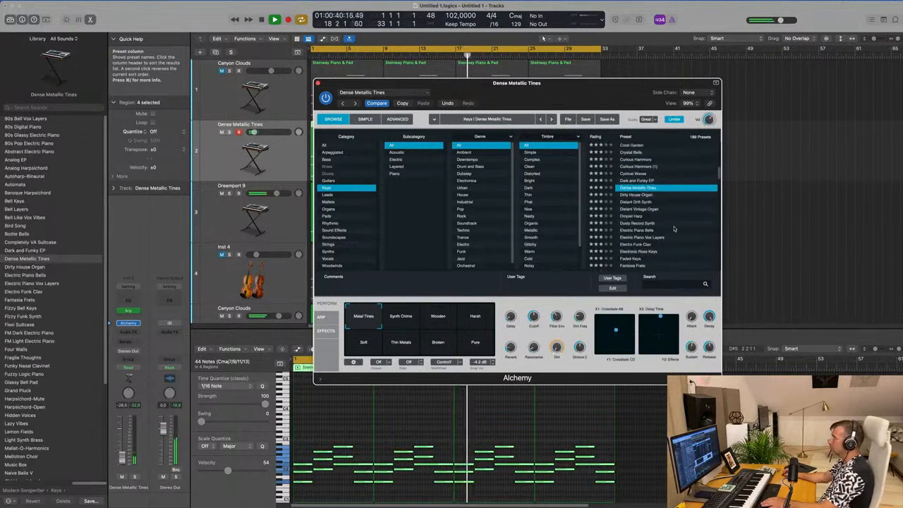
- Load the Electric Piano Bells preset in Alchemy and close the instrument
click(643, 215)
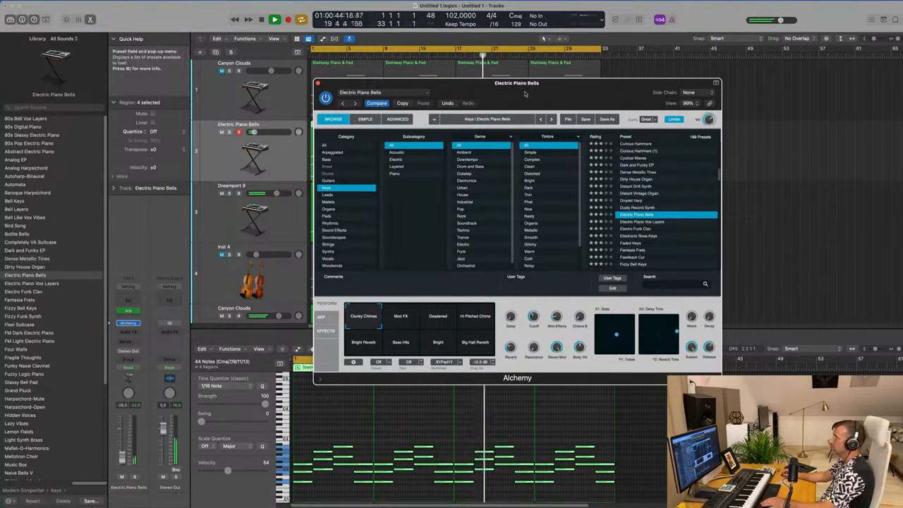
drag(524, 99, 596, 109)
click(389, 93)
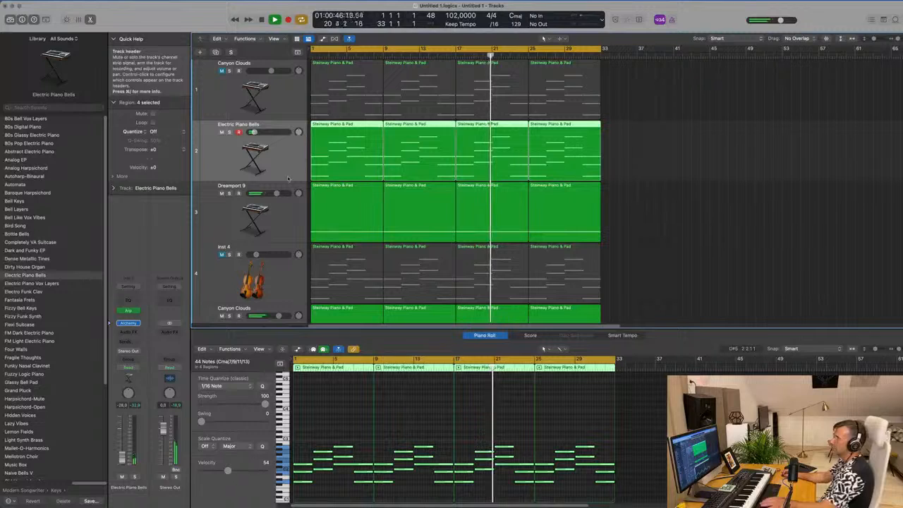
- Raise the Electric Piano Bells track's volume to -17.5 dB, then unmute and select the Inst 4 strings track while replaying from the start
drag(122, 456, 123, 453)
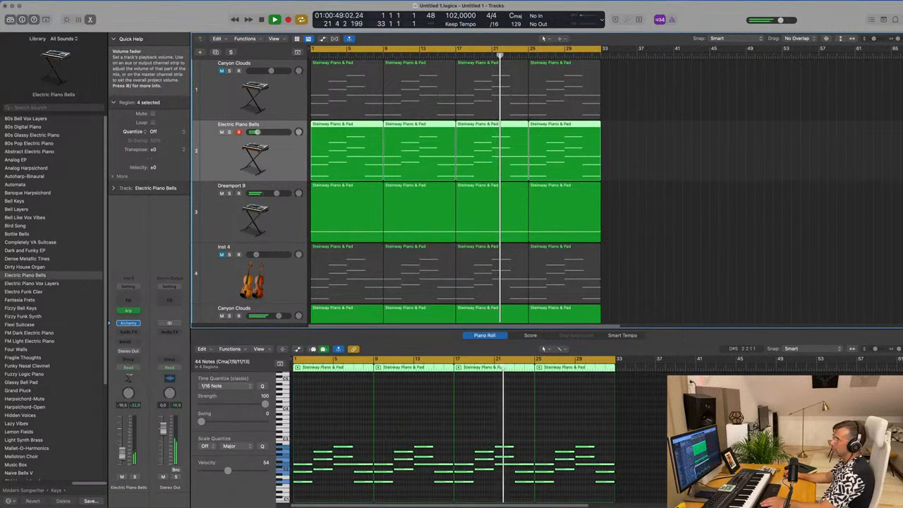
click(222, 256)
key(Return)
click(223, 284)
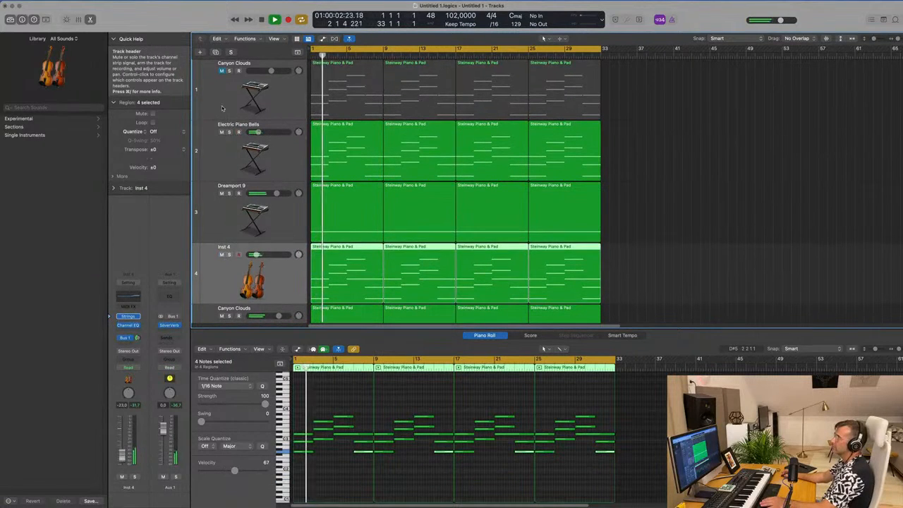
- Unmute and select the first Canyon Clouds track, replay from the start and clear the region selection
click(217, 78)
click(221, 72)
key(Return)
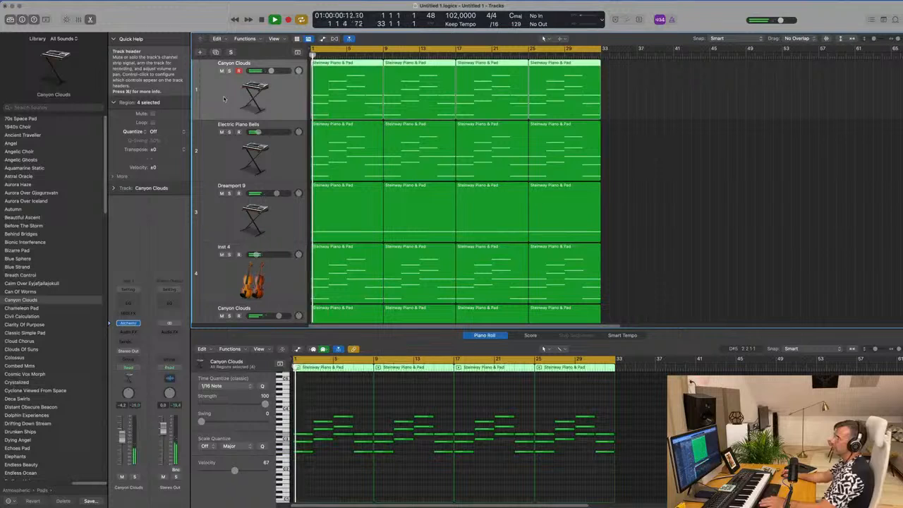
click(677, 153)
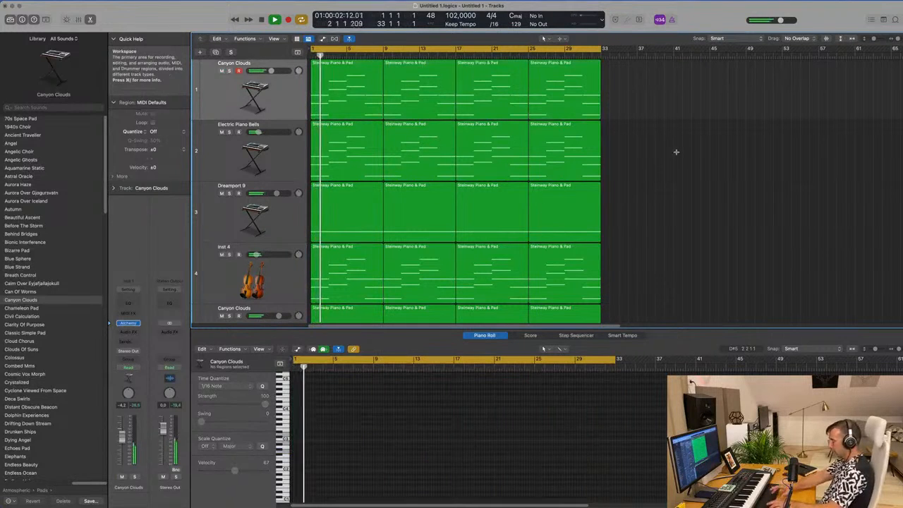
- Select all regions on every track and repeat them once so the arrangement runs to bar 65
key(super+a)
key(super+r)
key(super+Left)
key(super+Left)
key(super+Left)
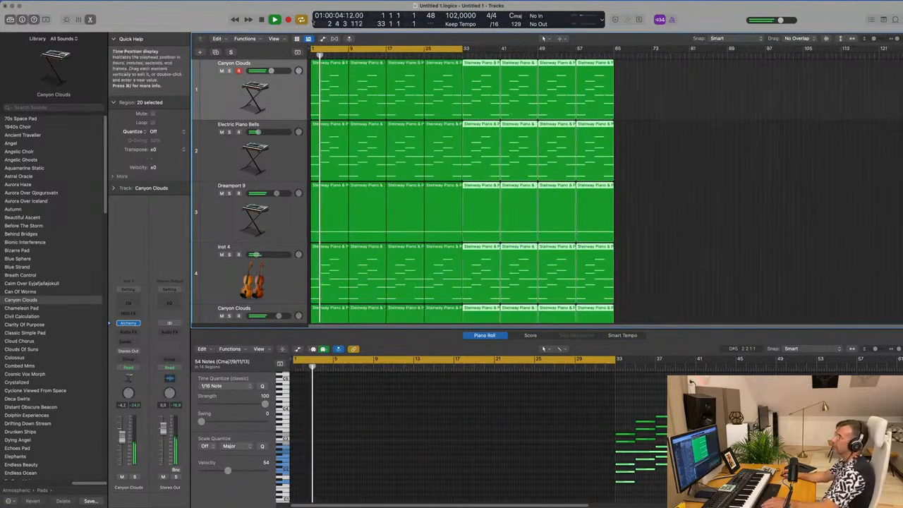
- Show the secondary ruler in the tracks area and deselect the regions
click(275, 39)
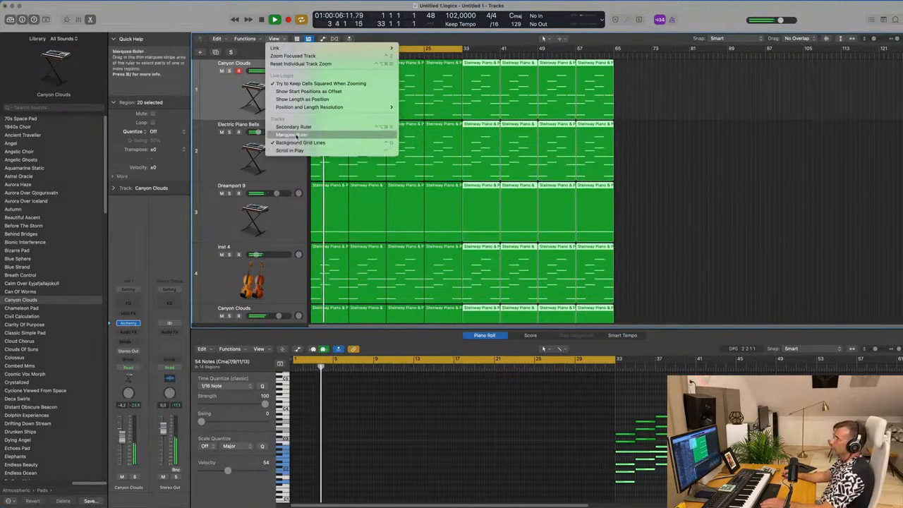
click(783, 190)
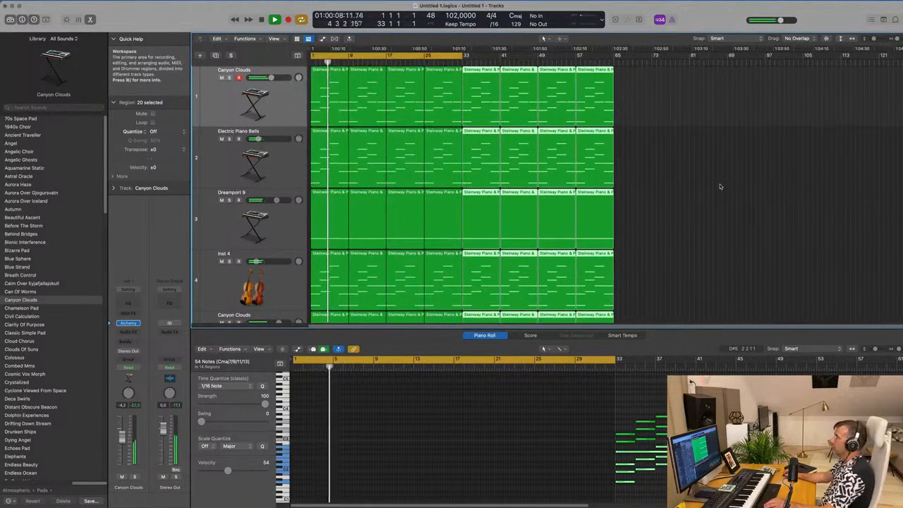
click(671, 119)
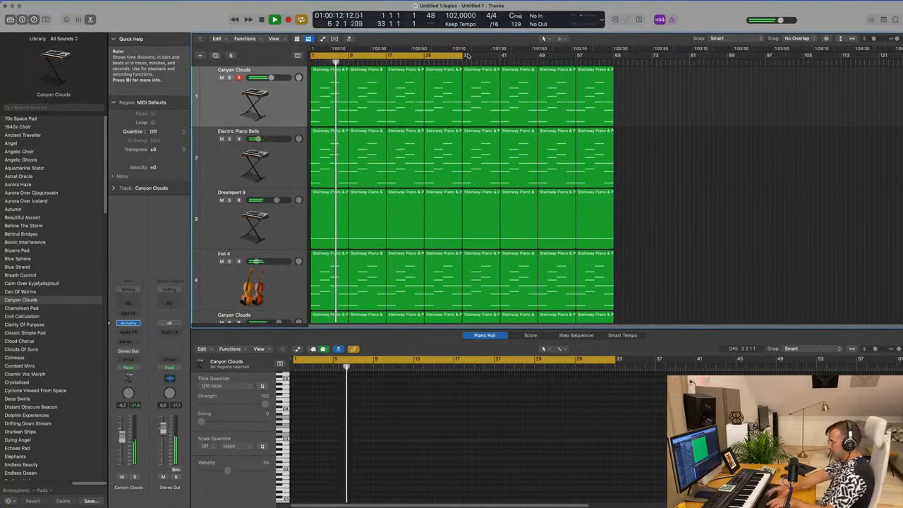
- Repeat the bar 33 to 65 section on all tracks and extend the cycle range to bar 97
key(ctrl+super+r)
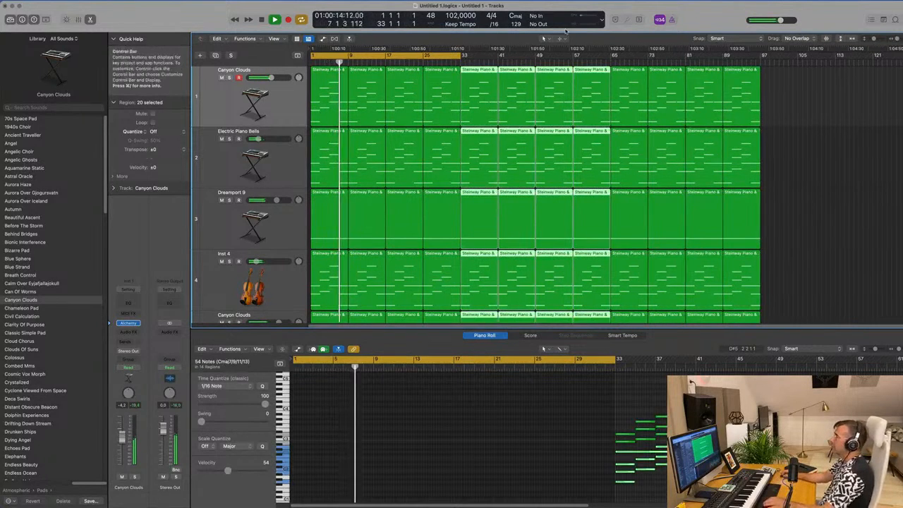
drag(464, 56, 760, 89)
click(818, 160)
scroll(270, 163, down, 1)
scroll(271, 163, up, 1)
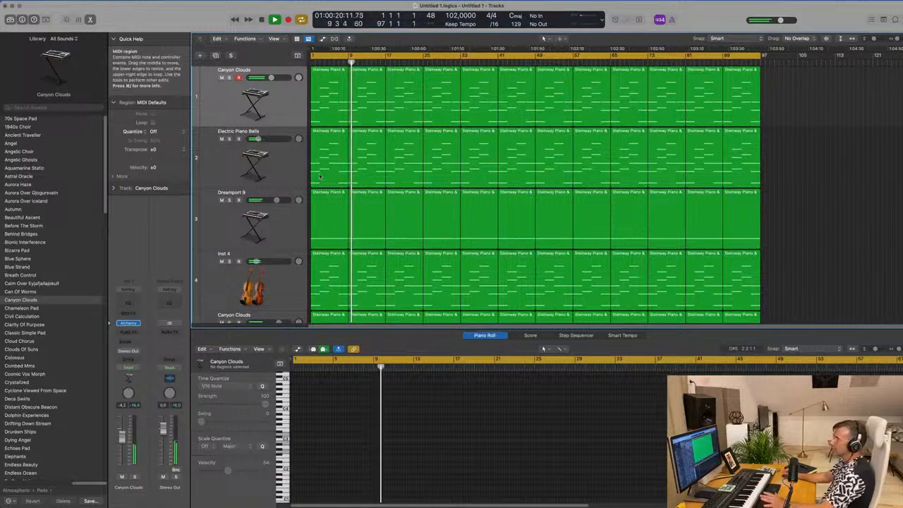
- Mute the Electric Piano Bells, Canyon Clouds and Dreamport 9 tracks, and duplicate the first Canyon Clouds track as an empty track below it
click(221, 138)
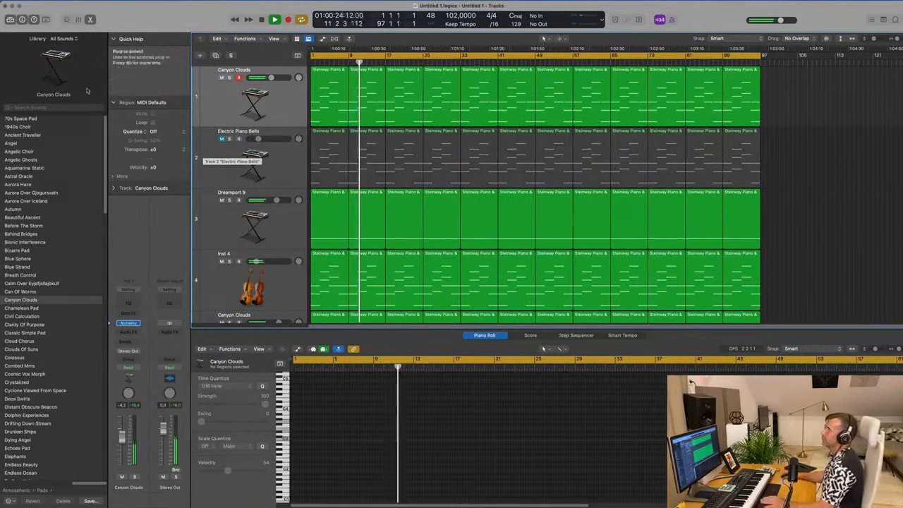
key(ctrl+m)
key(super+a)
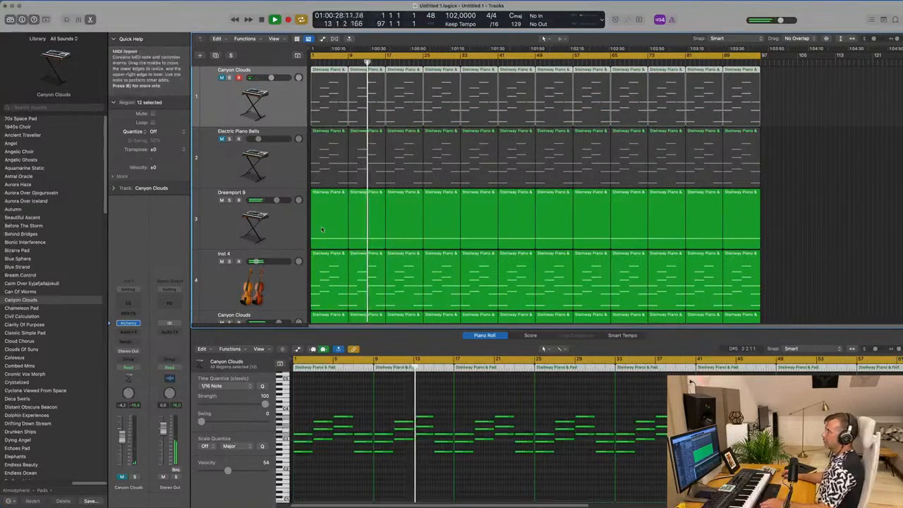
scroll(283, 207, down, 2)
key(ctrl+m)
scroll(289, 176, up, 2)
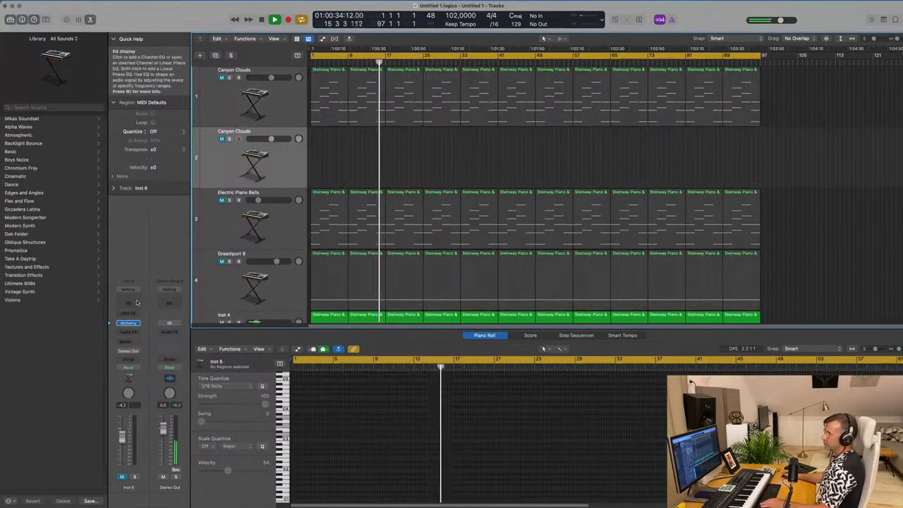
- Replace Alchemy on the duplicated track with a stereo Sampler instrument
click(134, 323)
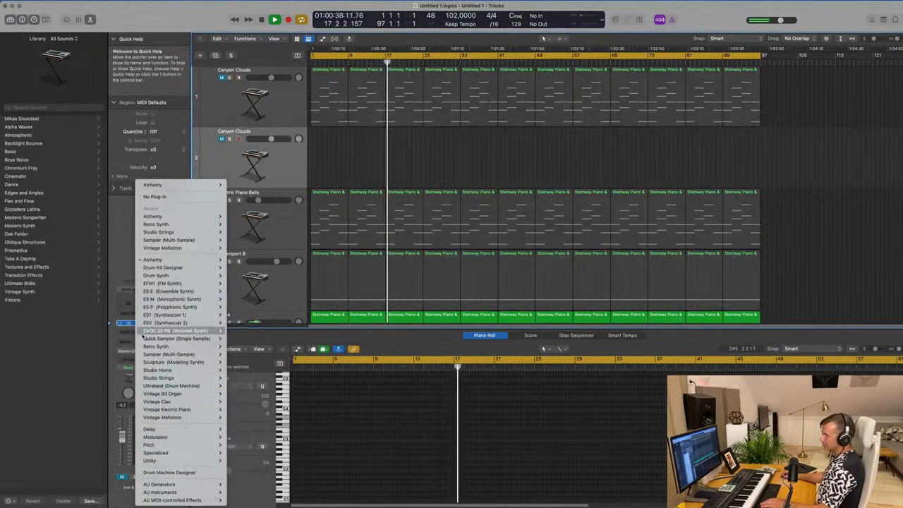
mouse_move(212, 354)
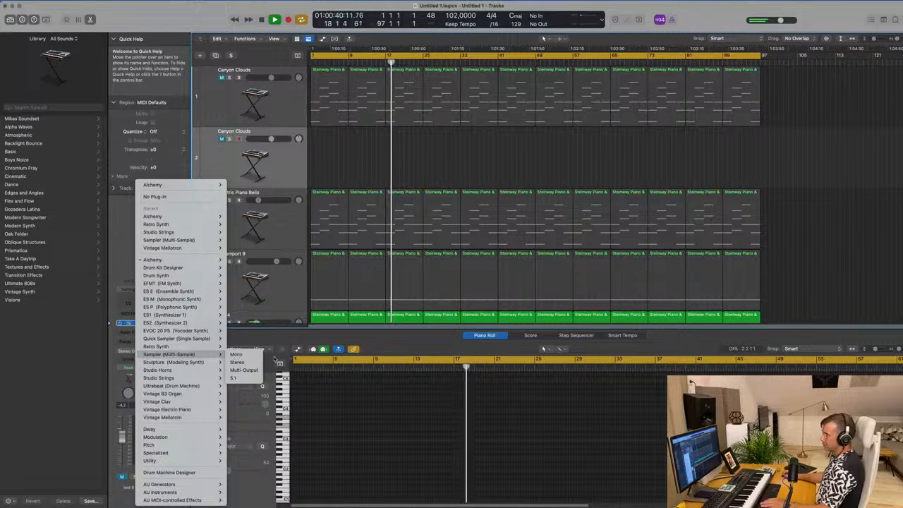
click(237, 362)
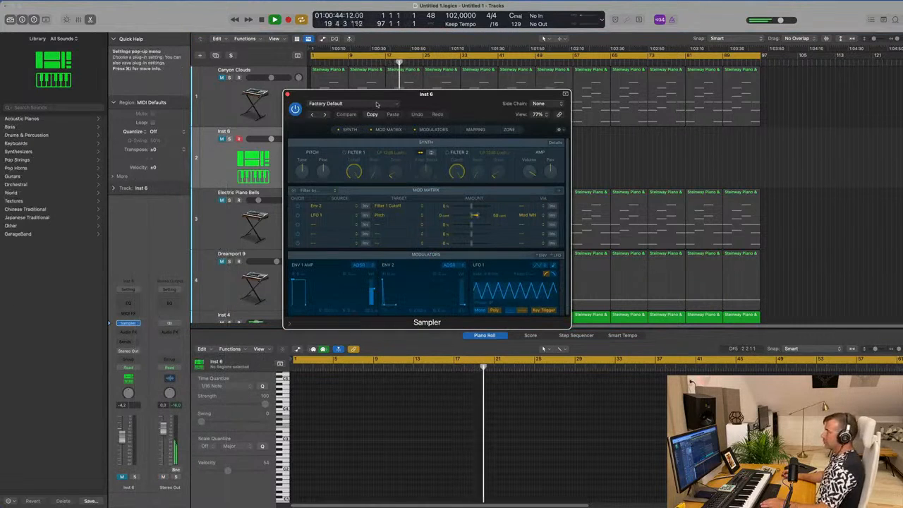
- Load the Yamaha Grand Piano preset from the Acoustic Pianos category in Sampler
click(346, 103)
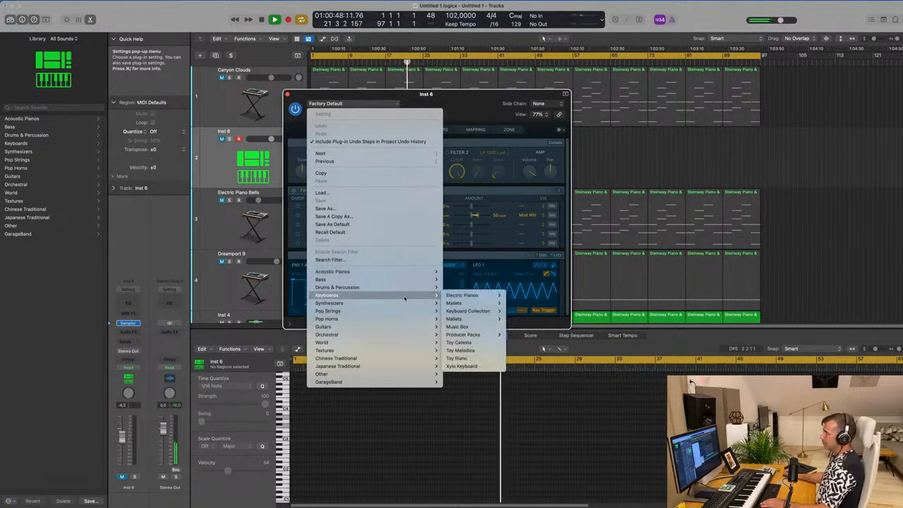
mouse_move(407, 340)
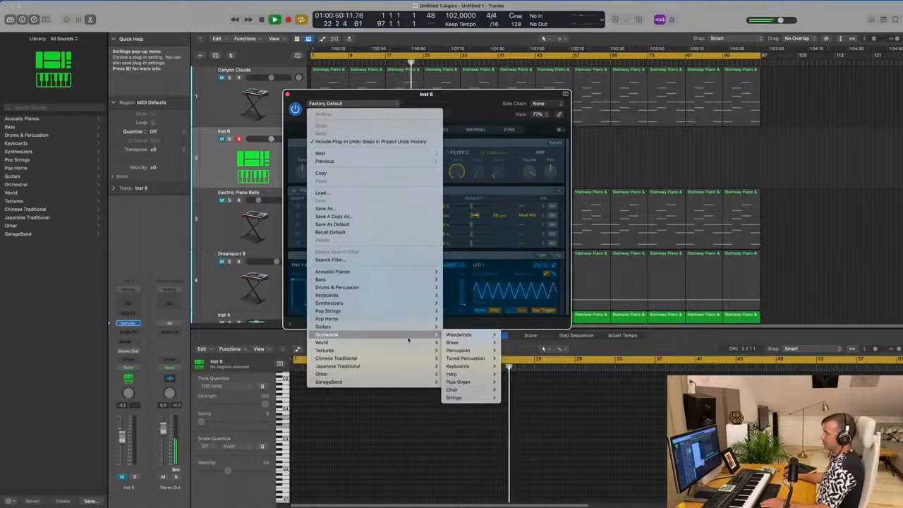
mouse_move(412, 323)
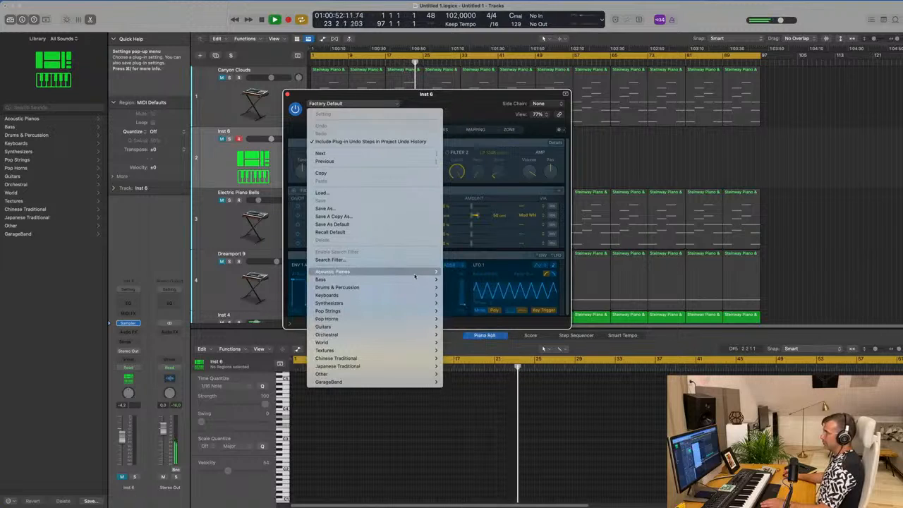
mouse_move(416, 272)
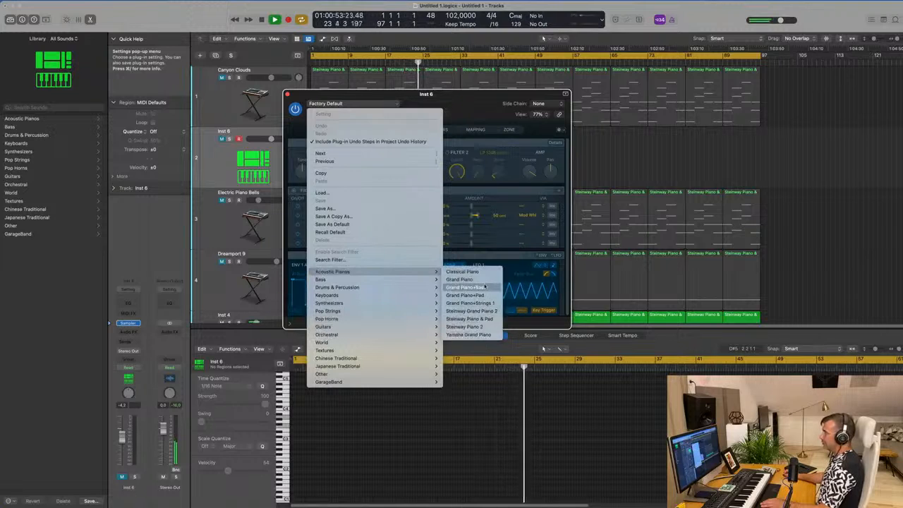
click(484, 335)
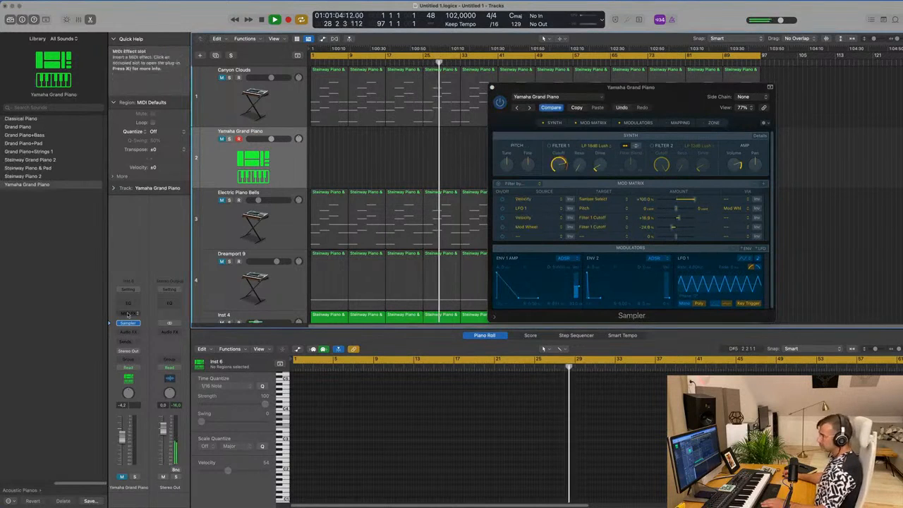
- Send the Yamaha Grand Piano track to the Bus 1 reverb, raise the send level and lower the track volume to about -11 dB
click(129, 342)
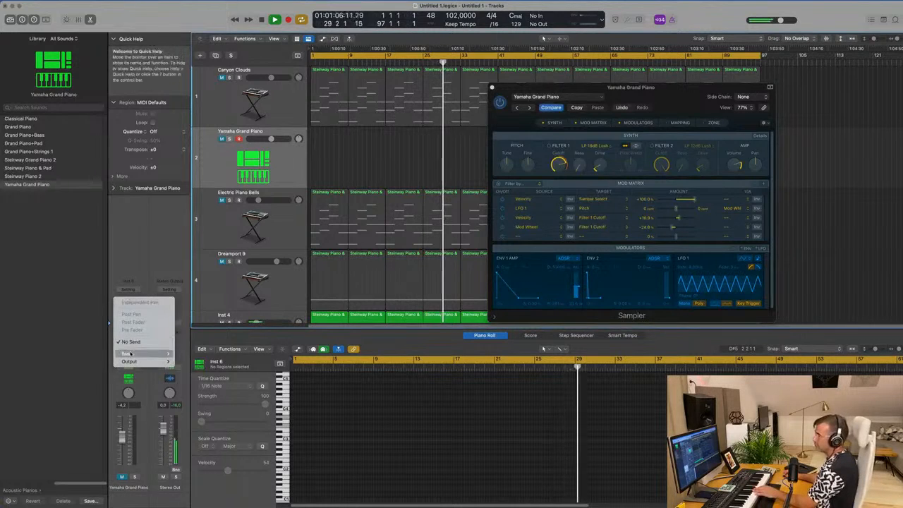
mouse_move(167, 353)
click(192, 196)
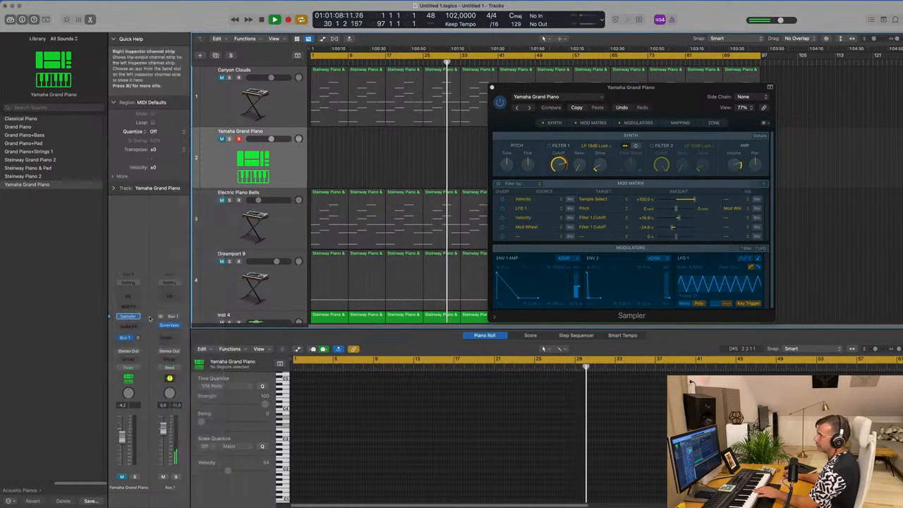
drag(138, 337, 140, 295)
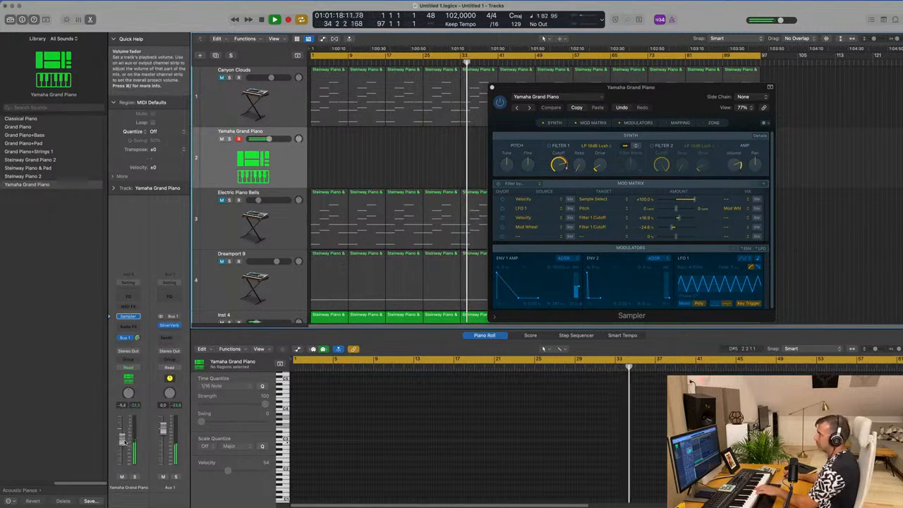
drag(124, 443, 124, 449)
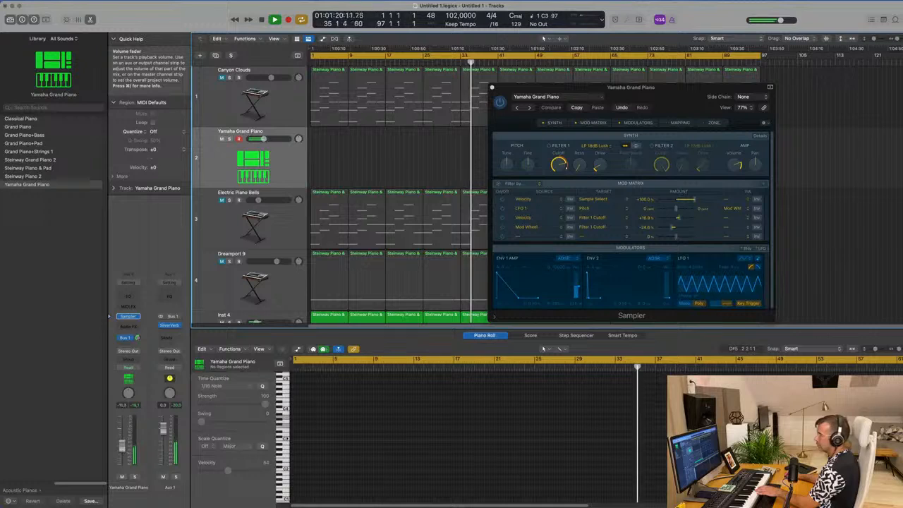
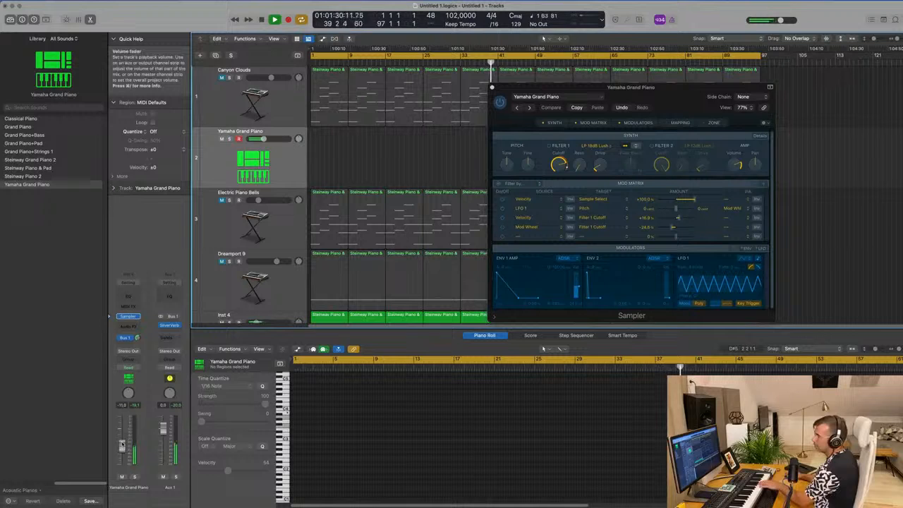
- Move the Sampler window off the arrangement and record a piano melody on the Yamaha Grand Piano track from bar 9 to bar 25
drag(641, 95, 805, 136)
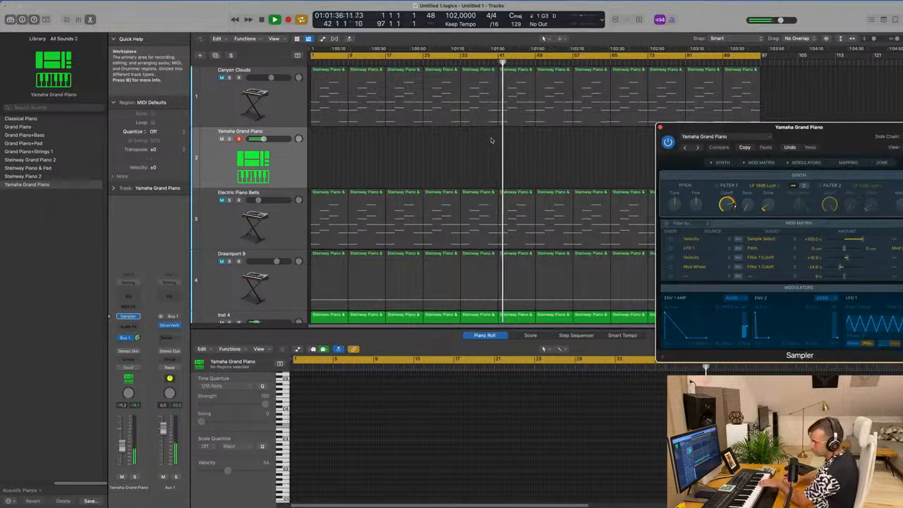
key(r)
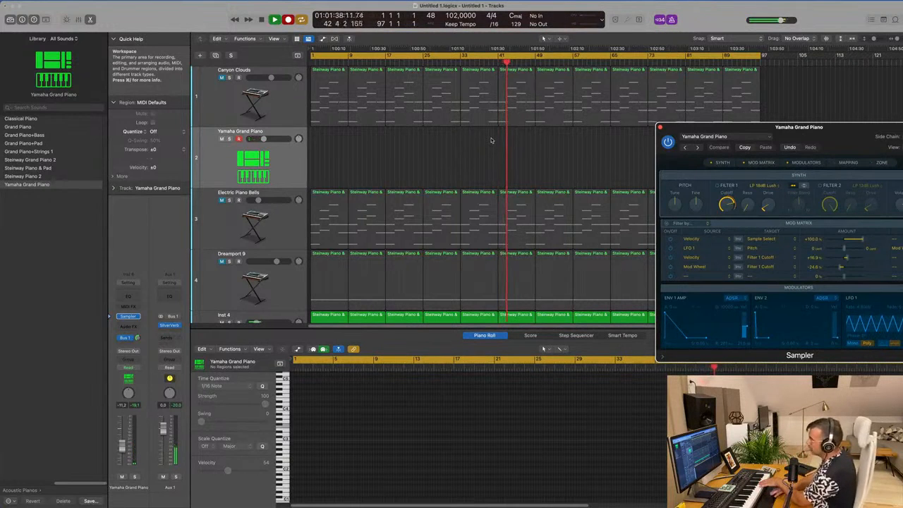
key(r)
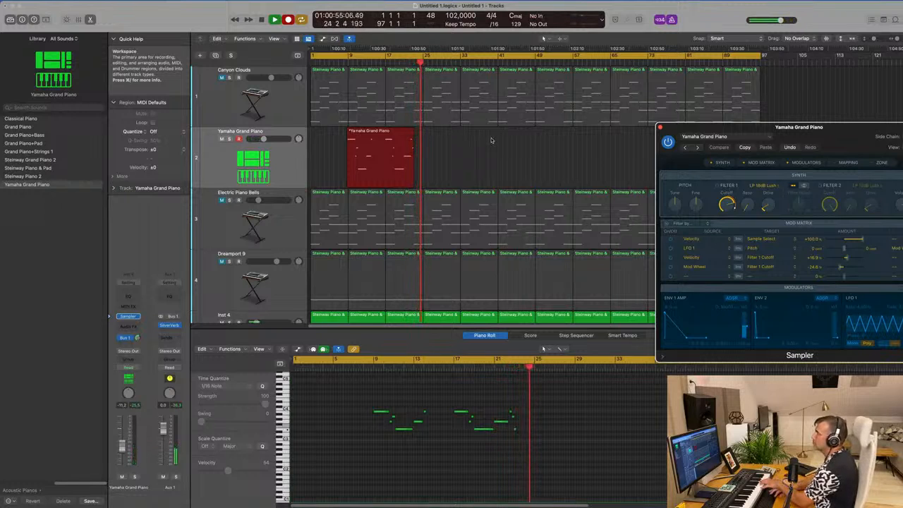
key(space)
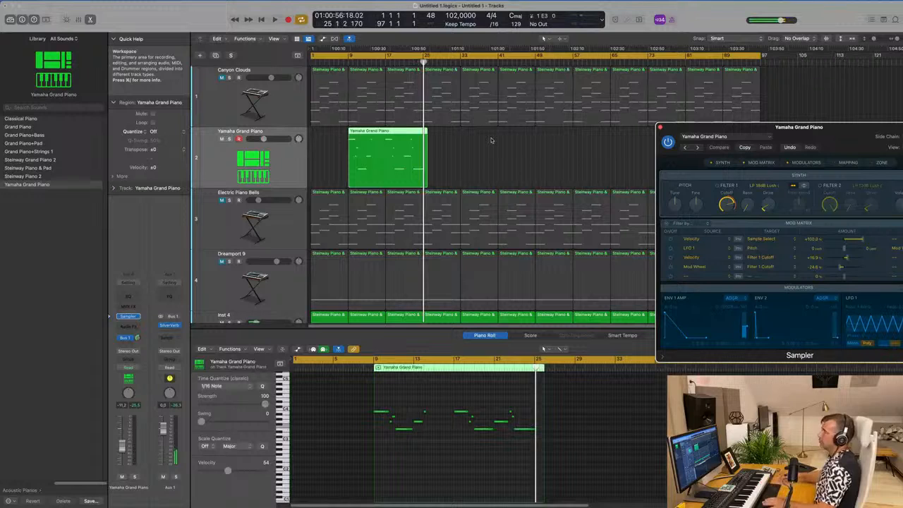
- Move the recorded Yamaha Grand Piano region to bar 1 and play it from the start of the project
key(space)
key(space)
drag(382, 157, 344, 161)
click(445, 159)
key(space)
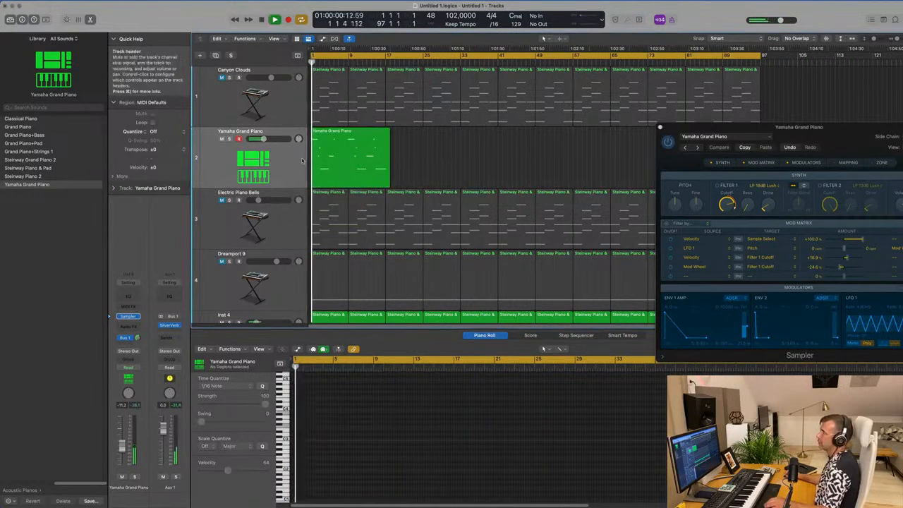
click(386, 153)
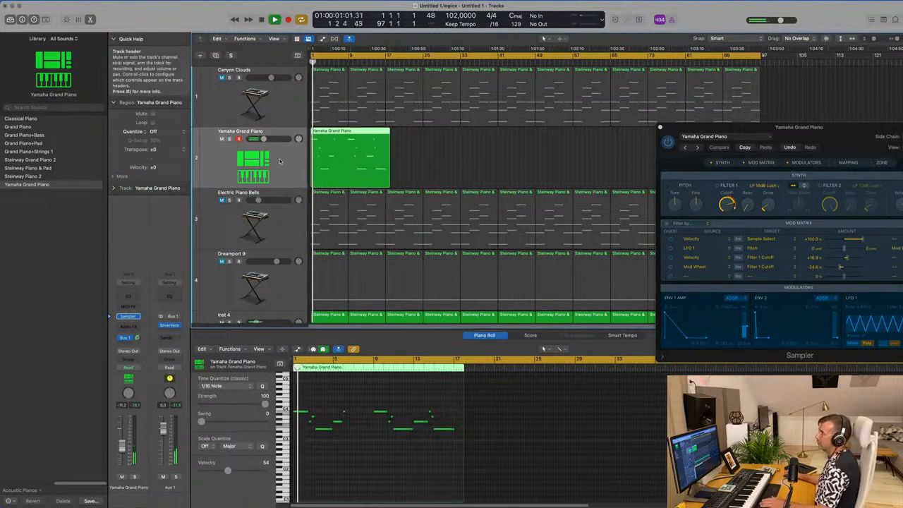
- Shorten the brief note just before bar 3 to stop at the bar line, and start the long low note on bar 3
click(346, 481)
key(super+a)
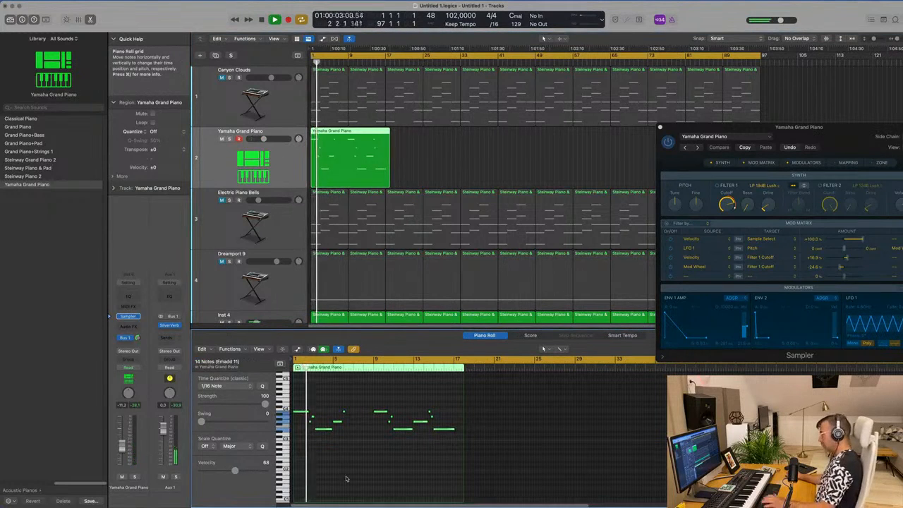
scroll(361, 466, up, 5)
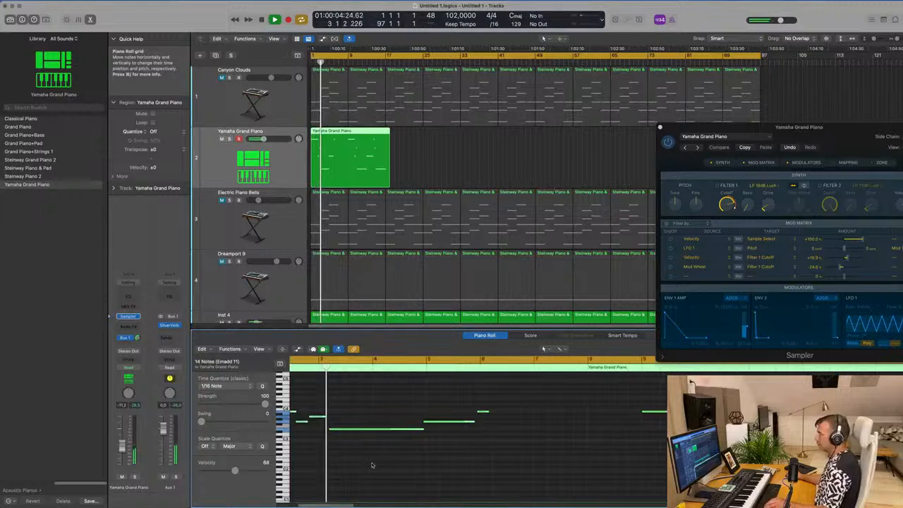
key(Return)
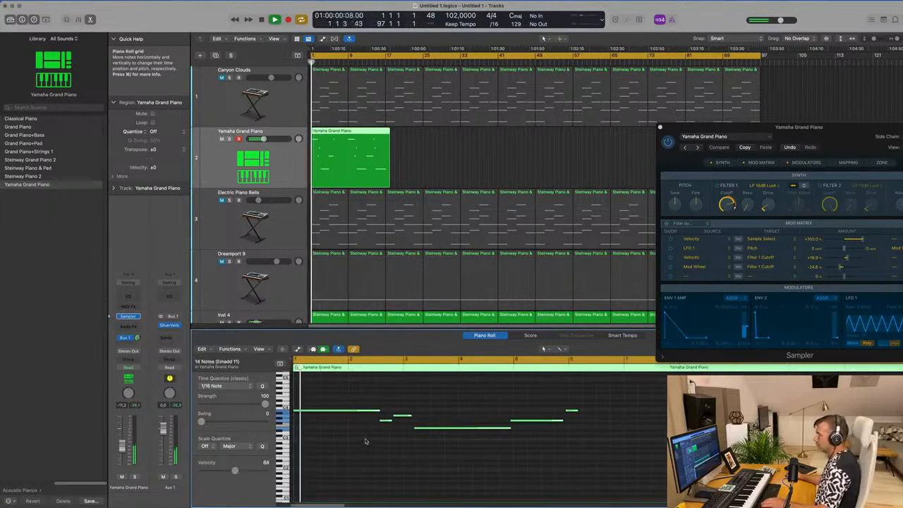
click(415, 411)
drag(410, 414, 430, 428)
scroll(428, 444, down, 5)
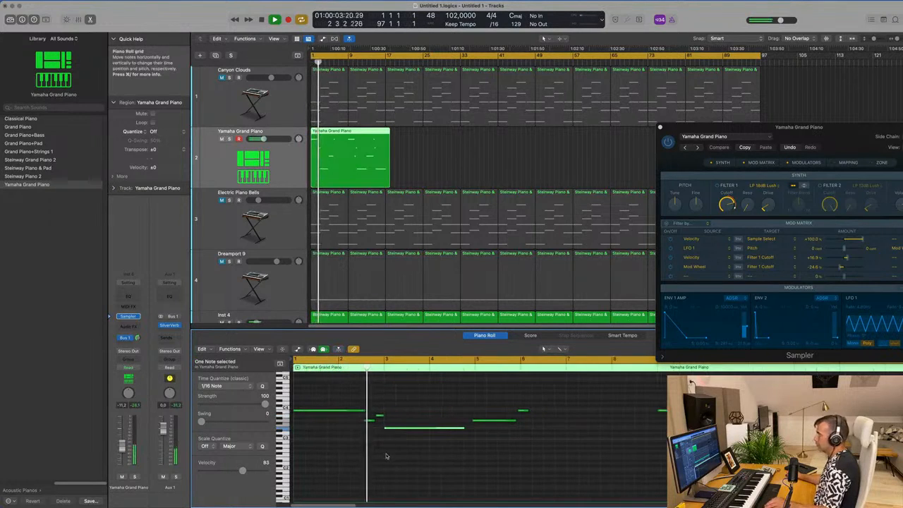
key(Return)
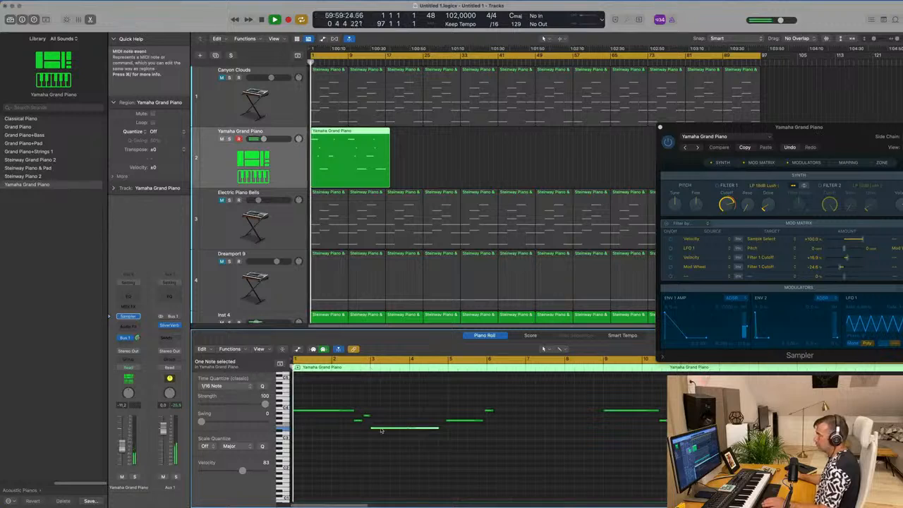
- Try starting the long low note slightly after bar 3 and listen to the phrase from the start
drag(386, 429, 396, 430)
scroll(391, 443, up, 2)
scroll(381, 445, down, 1)
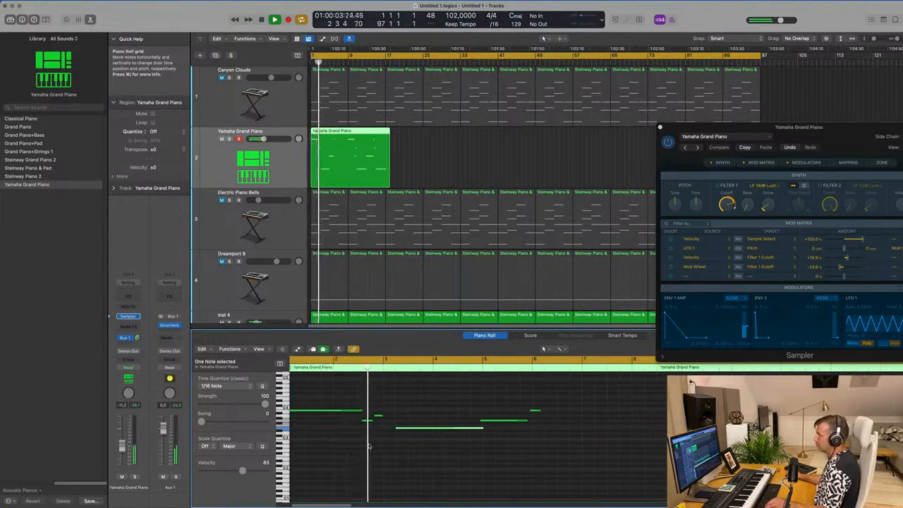
scroll(396, 434, up, 2)
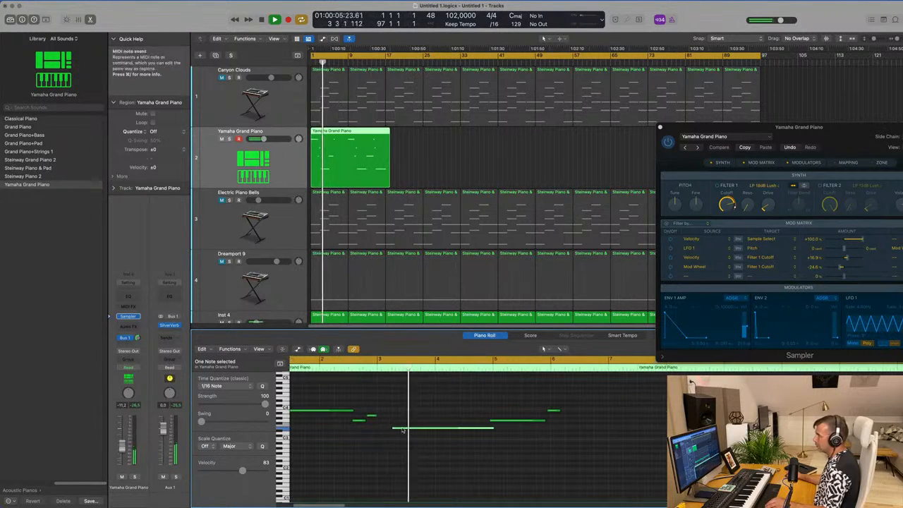
drag(402, 429, 394, 430)
key(Return)
scroll(393, 436, down, 1)
click(384, 443)
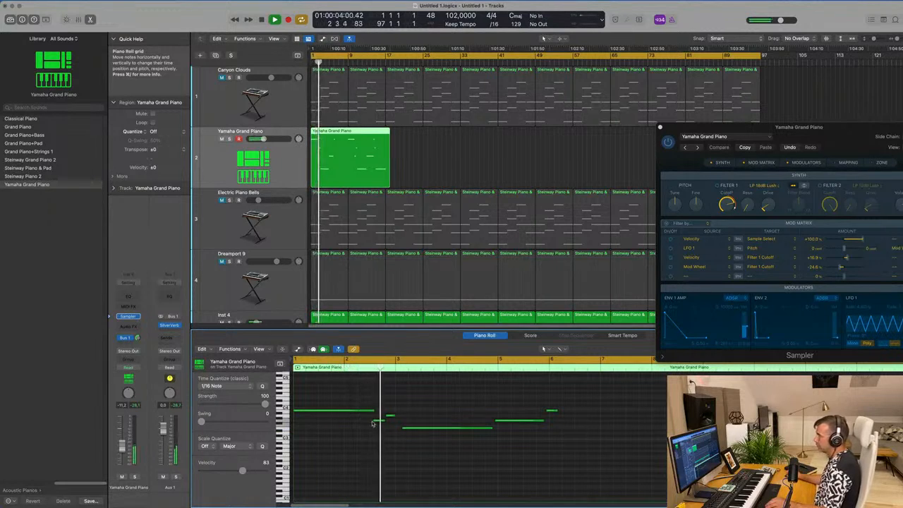
- Retime the piano phrase: second note to mid bar 2, long low note to bar 3, the following two notes to bars 5 and 6
mouse_move(379, 421)
mouse_down()
mouse_move(414, 429)
mouse_move(369, 411)
mouse_up()
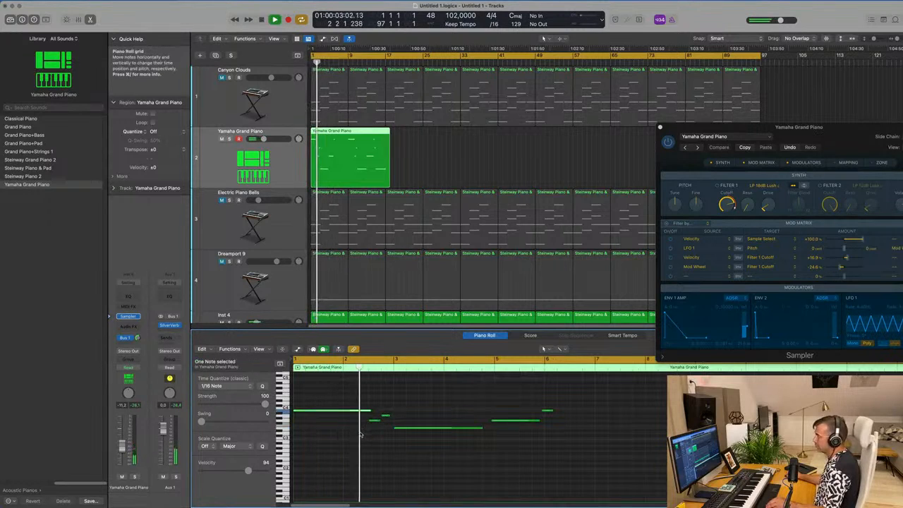
scroll(429, 415, down, 2)
drag(483, 421, 519, 412)
key(Return)
scroll(447, 403, down, 3)
click(448, 403)
scroll(480, 401, down, 2)
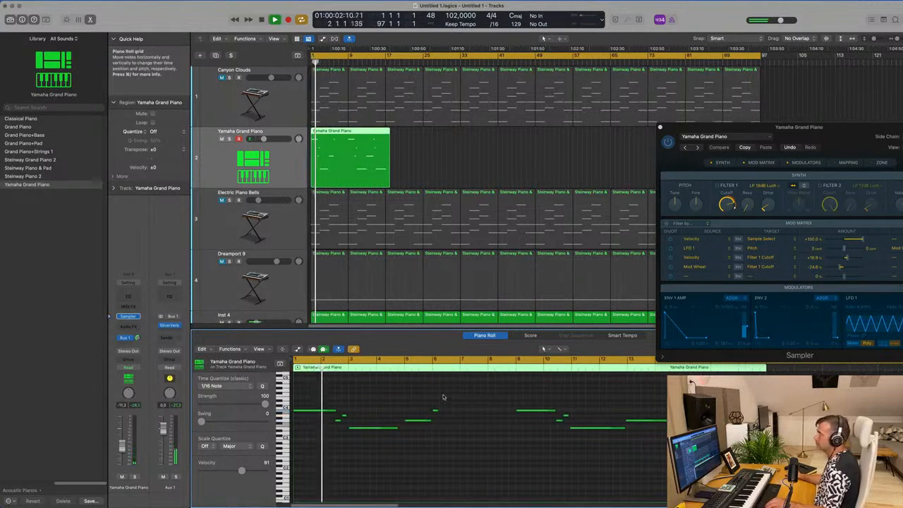
- Lengthen the long low note so it ends at bar 5, and play the phrase from the start
scroll(424, 402, up, 2)
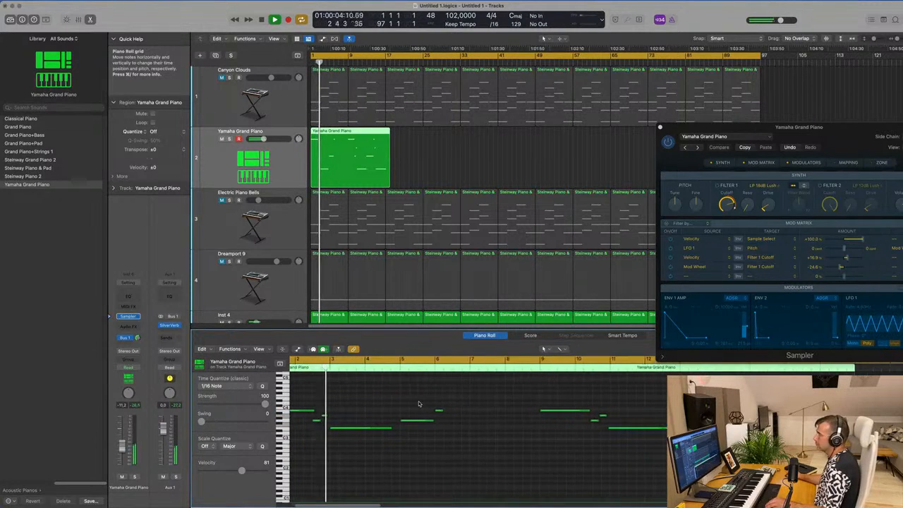
scroll(418, 404, up, 2)
scroll(419, 403, up, 1)
drag(395, 427, 409, 429)
click(379, 417)
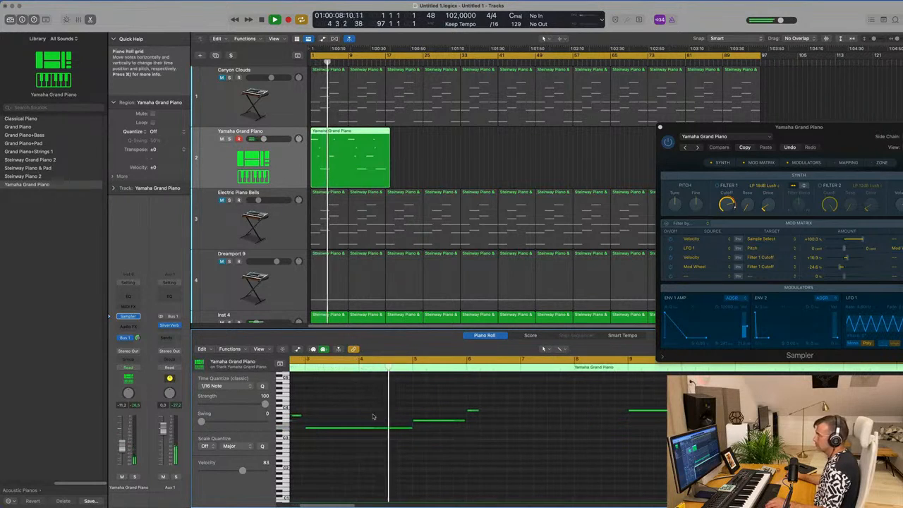
scroll(381, 412, down, 1)
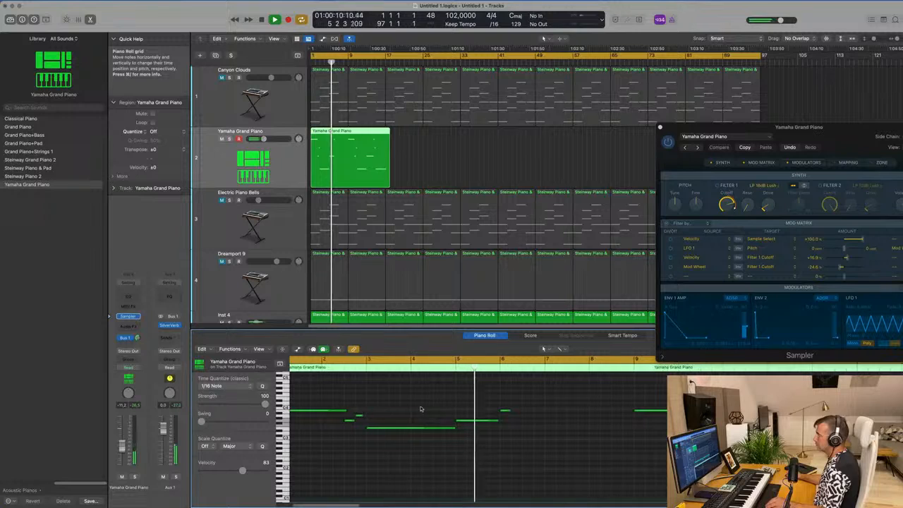
scroll(441, 408, down, 2)
scroll(455, 408, down, 1)
key(Return)
- Divide the Yamaha Grand Piano region at bar 9 and open its first half for note editing
click(348, 132)
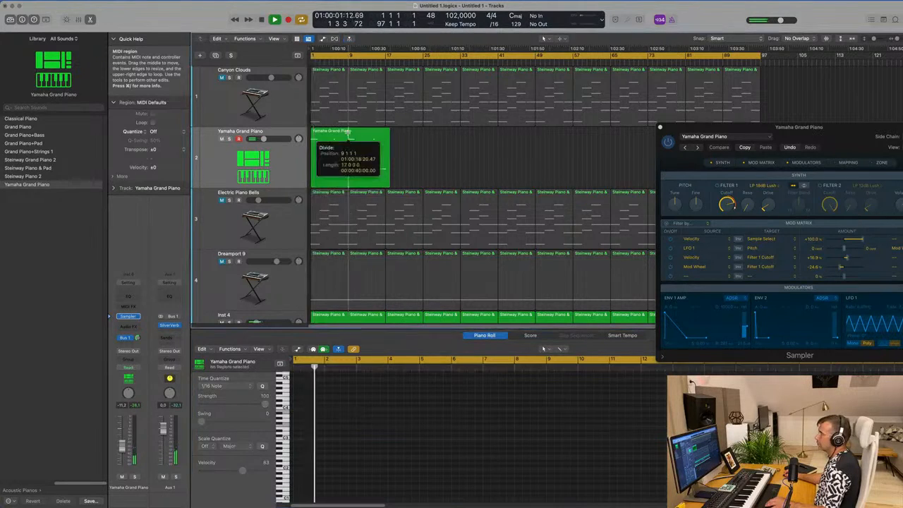
click(334, 146)
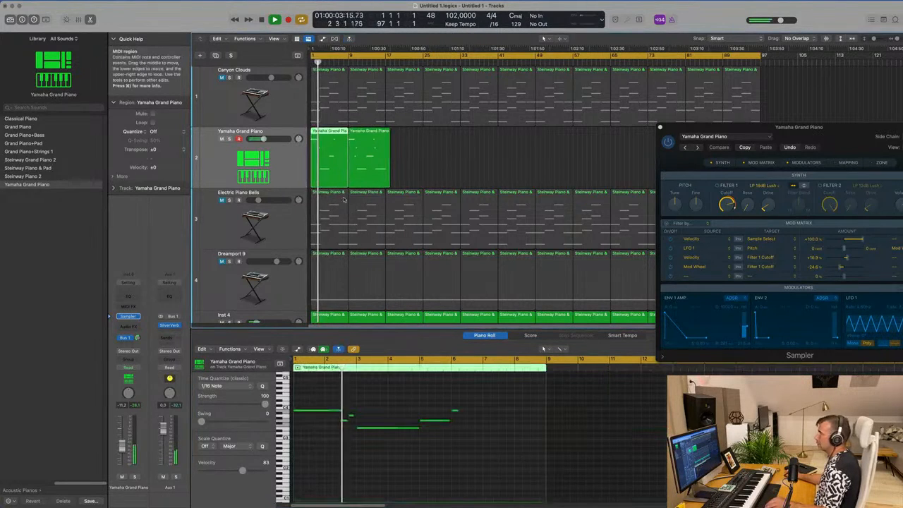
scroll(460, 403, down, 1)
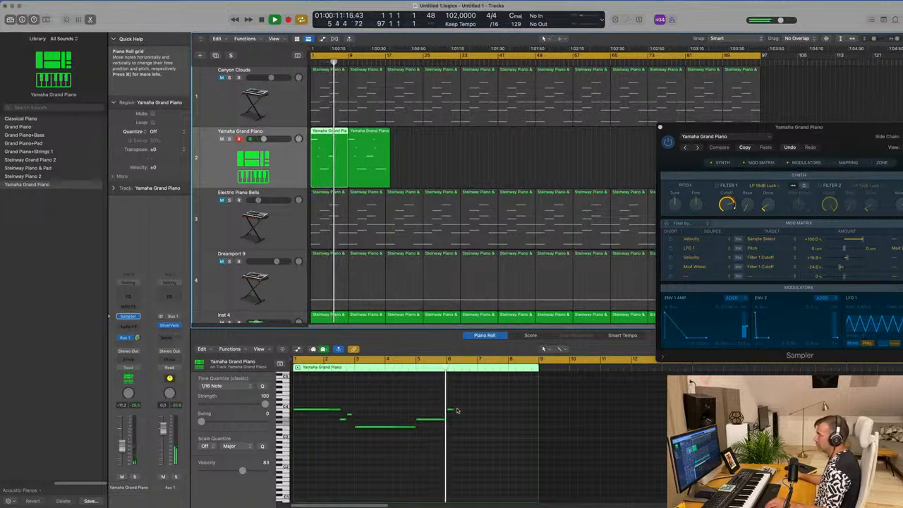
- Try to move the short note before bar 3 to just after the bar 6 note, and audition it from the start
click(347, 418)
drag(347, 415, 477, 415)
key(space)
key(Return)
key(space)
click(449, 449)
scroll(439, 450, left, 1)
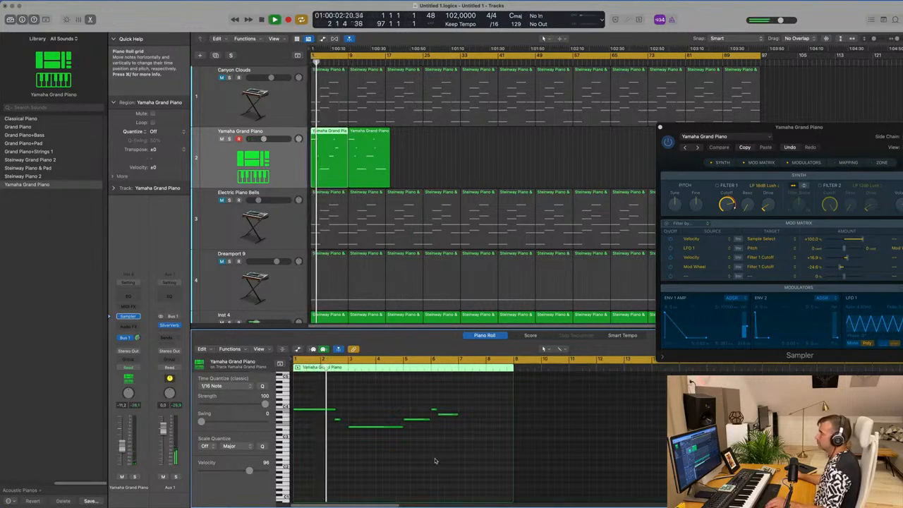
scroll(439, 464, right, 1)
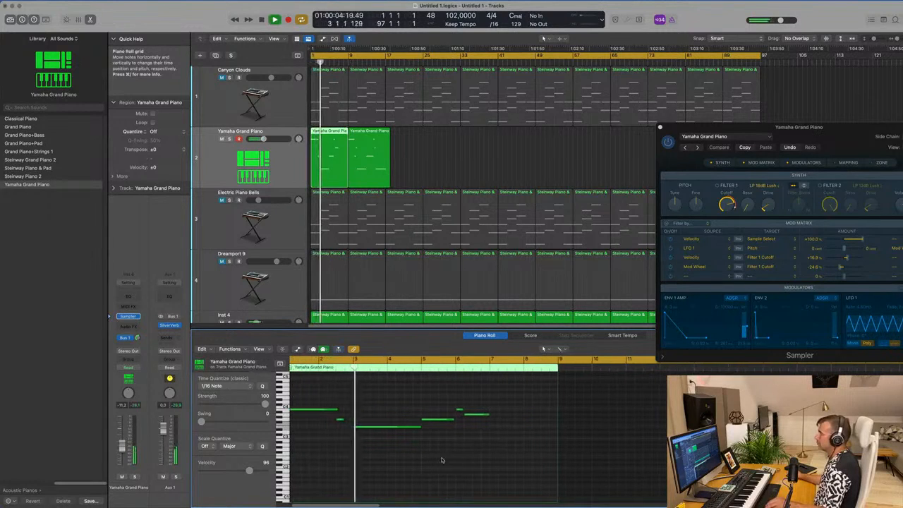
key(super+z)
key(super+z)
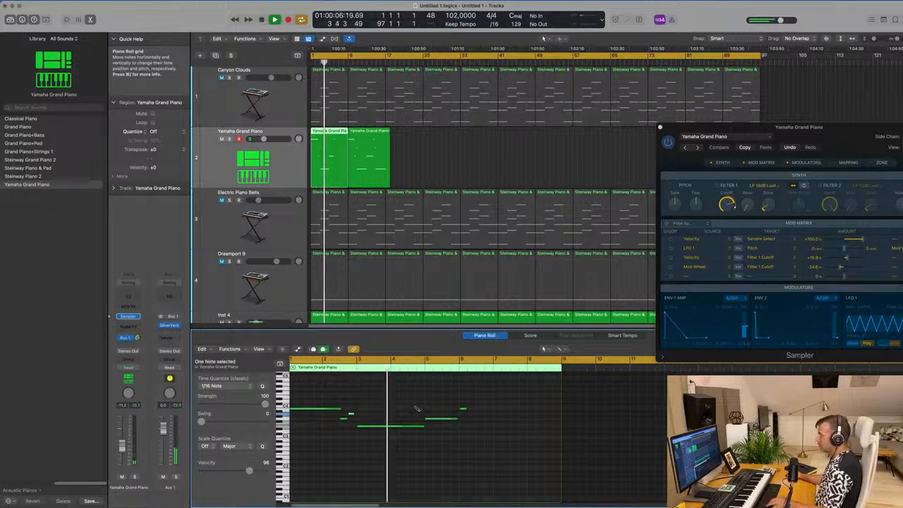
- Copy the short note before bar 3 to just after the bar 6 note and lengthen the copy to more than one bar
drag(351, 415, 514, 415)
key(Return)
scroll(424, 462, down, 2)
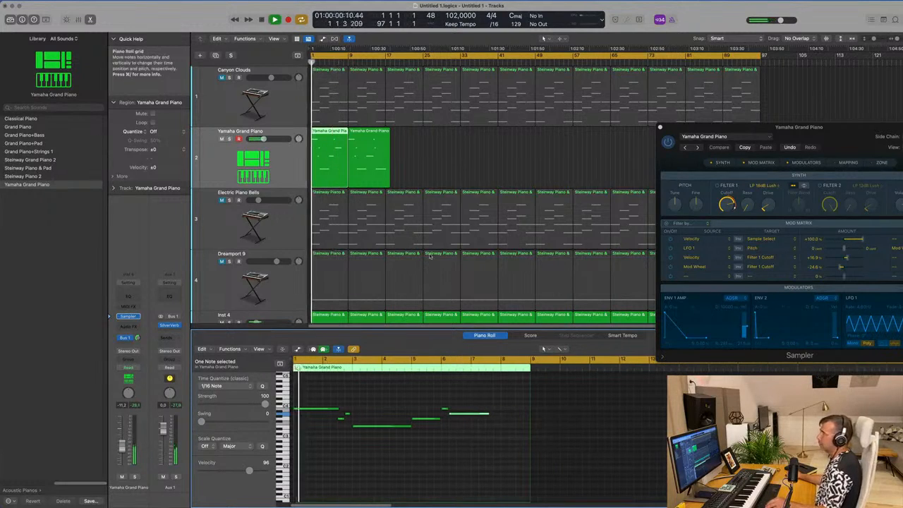
click(430, 180)
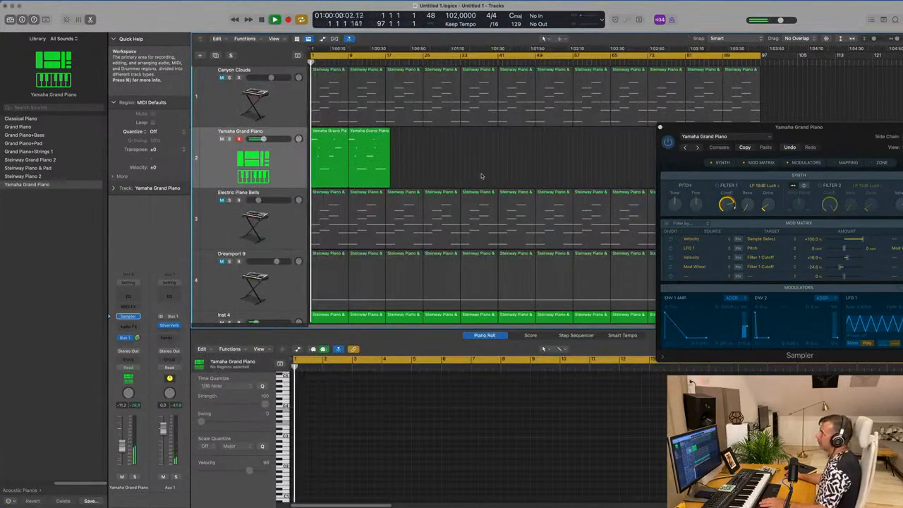
- Unmute the Electric Piano Bells track while the arrangement plays from the start
scroll(474, 176, down, 3)
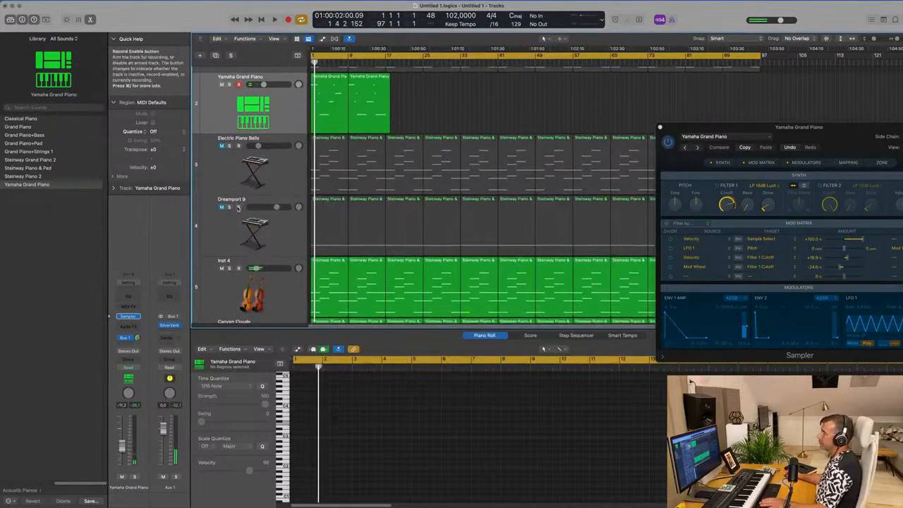
scroll(218, 237, up, 3)
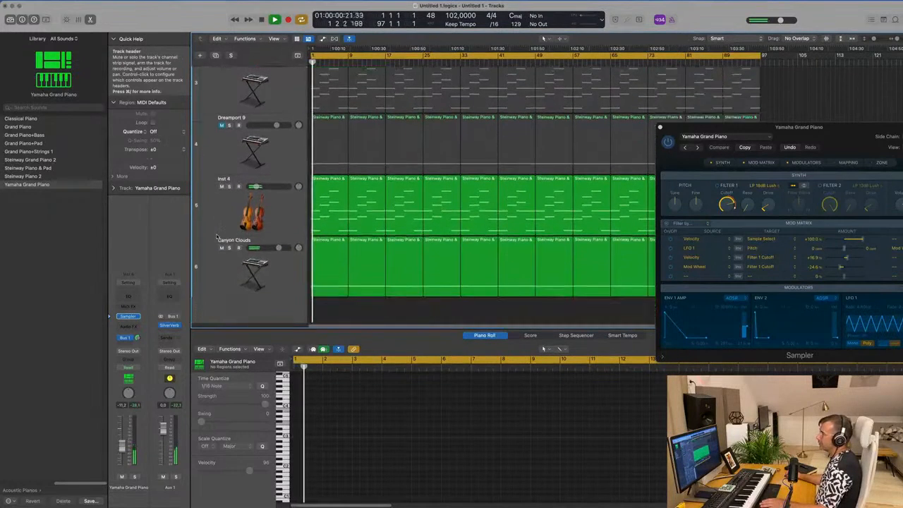
click(221, 182)
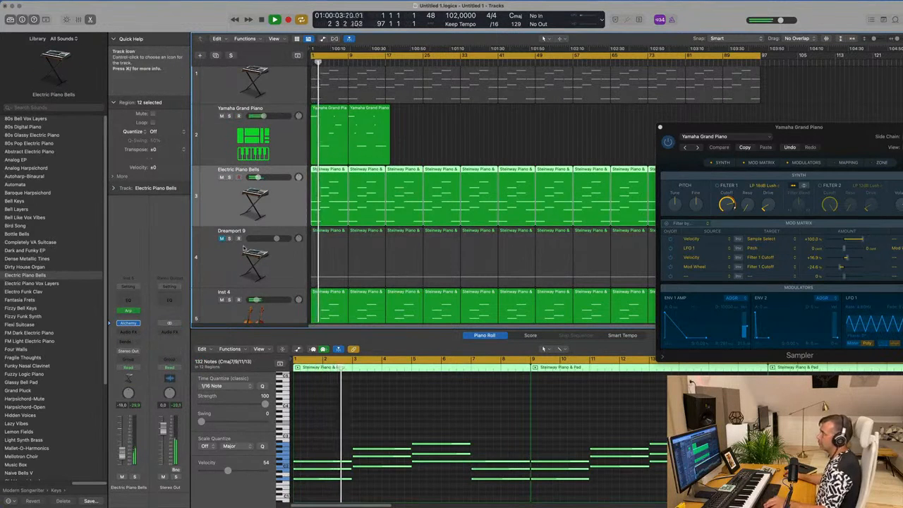
scroll(333, 240, up, 3)
scroll(345, 237, down, 1)
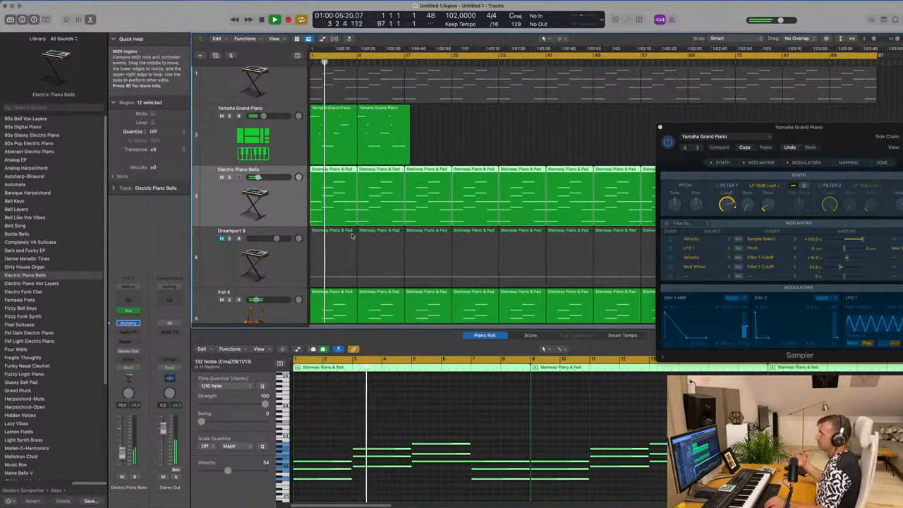
scroll(430, 173, up, 2)
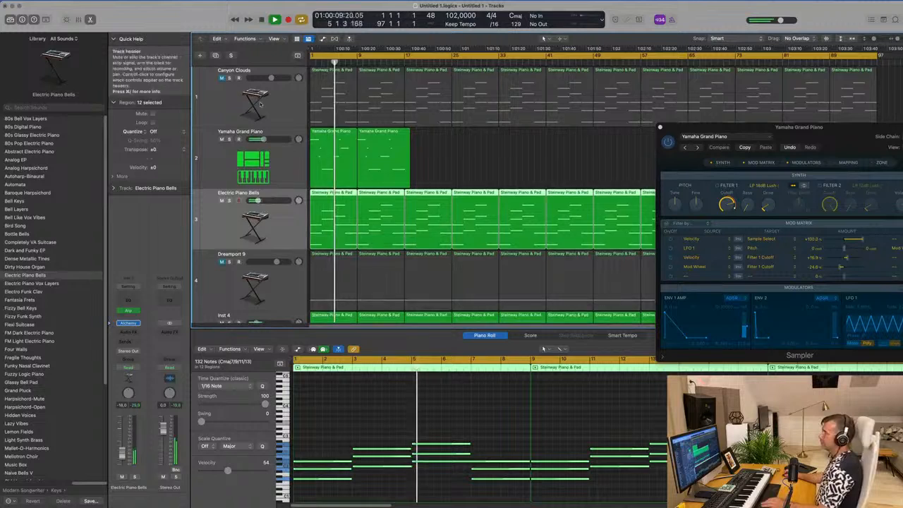
- Unmute the first Canyon Clouds track and the Dreamport 9 track, lowering Canyon Clouds to about -5.7 dB
click(220, 104)
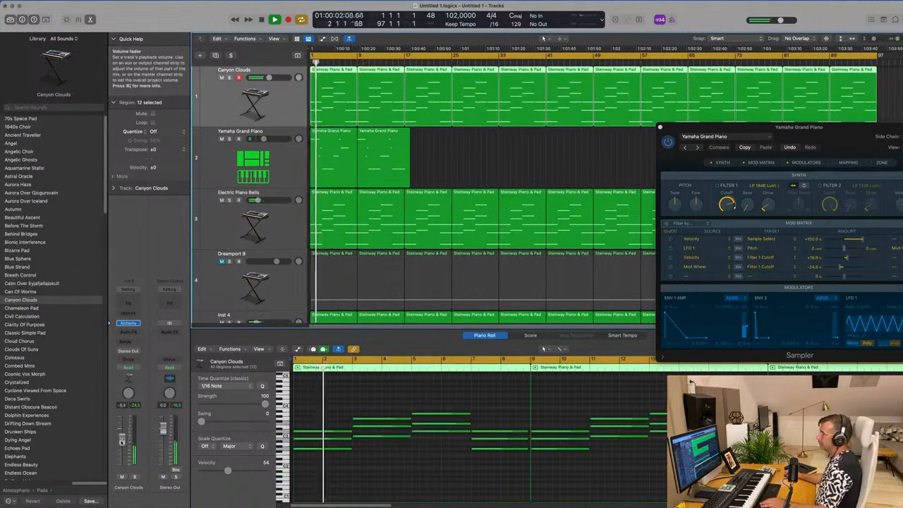
scroll(223, 237, down, 2)
key(super+Left)
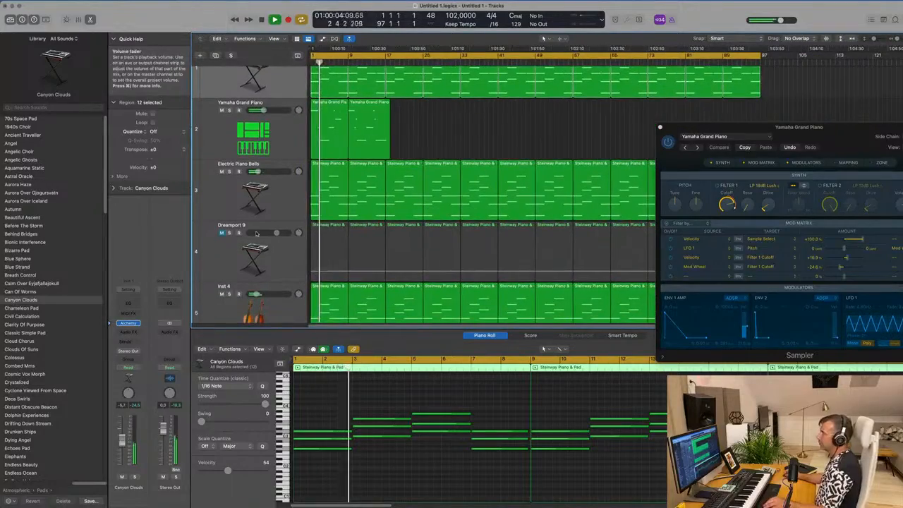
click(222, 233)
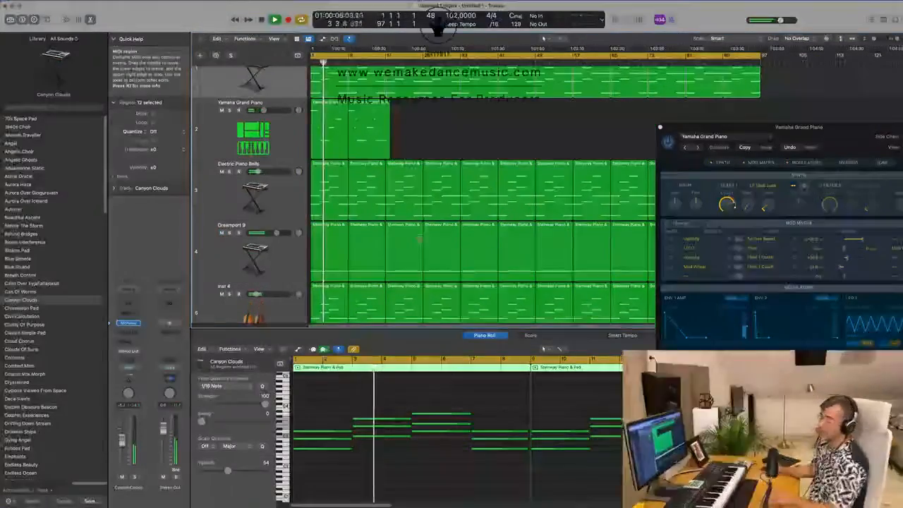